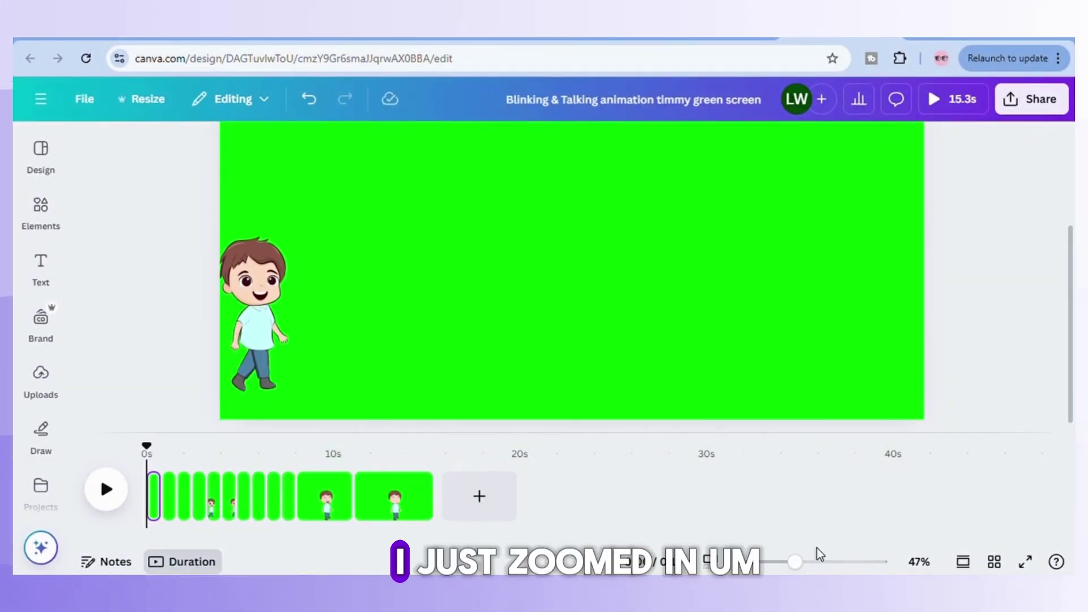
Adjust the zoom and step through the 0.8s scenes to preview Timmy, ending on the first scene.
mouse_move(818, 555)
mouse_down()
mouse_move(776, 562)
mouse_move(801, 562)
mouse_up()
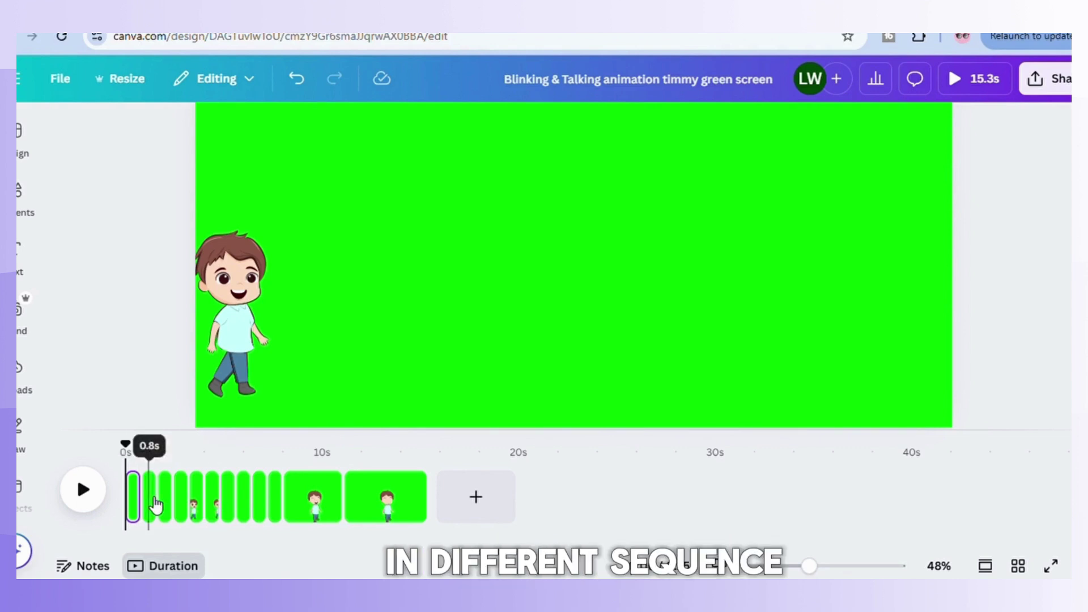
click(156, 503)
click(181, 505)
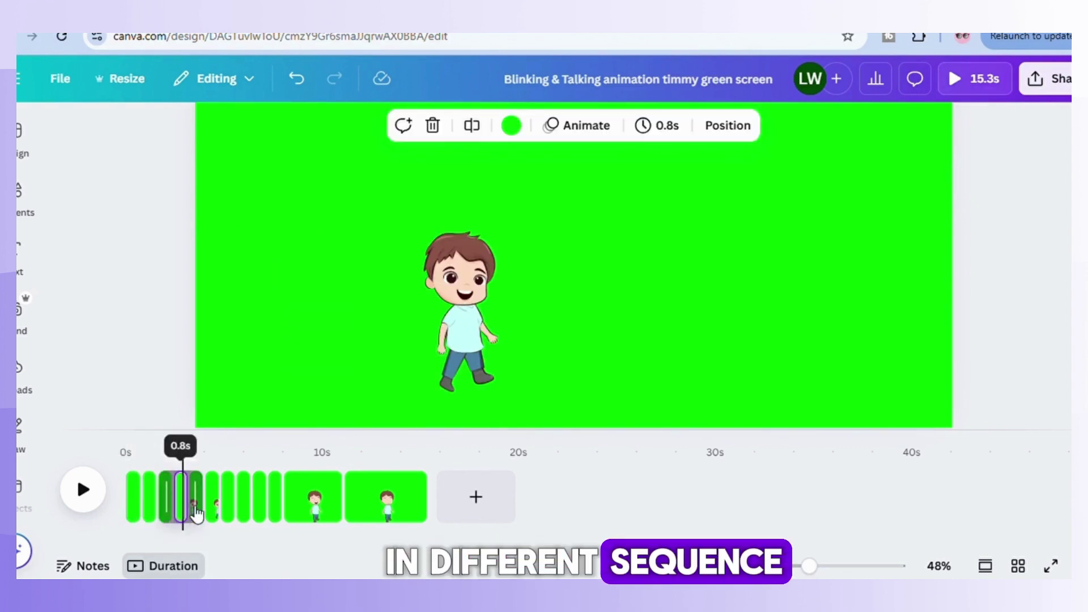
click(216, 512)
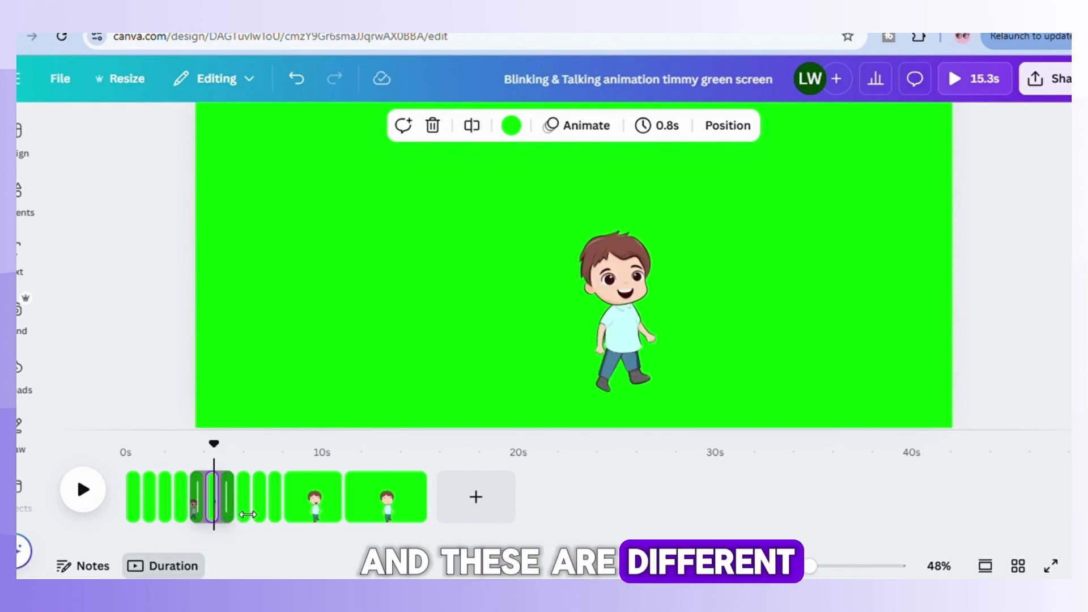
click(243, 513)
click(281, 513)
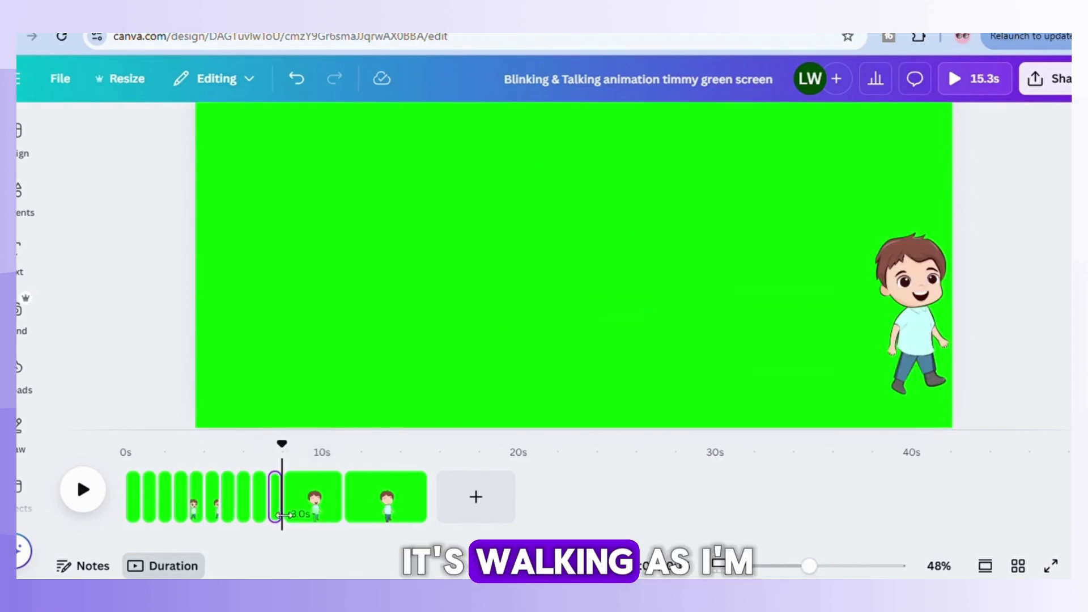
click(136, 499)
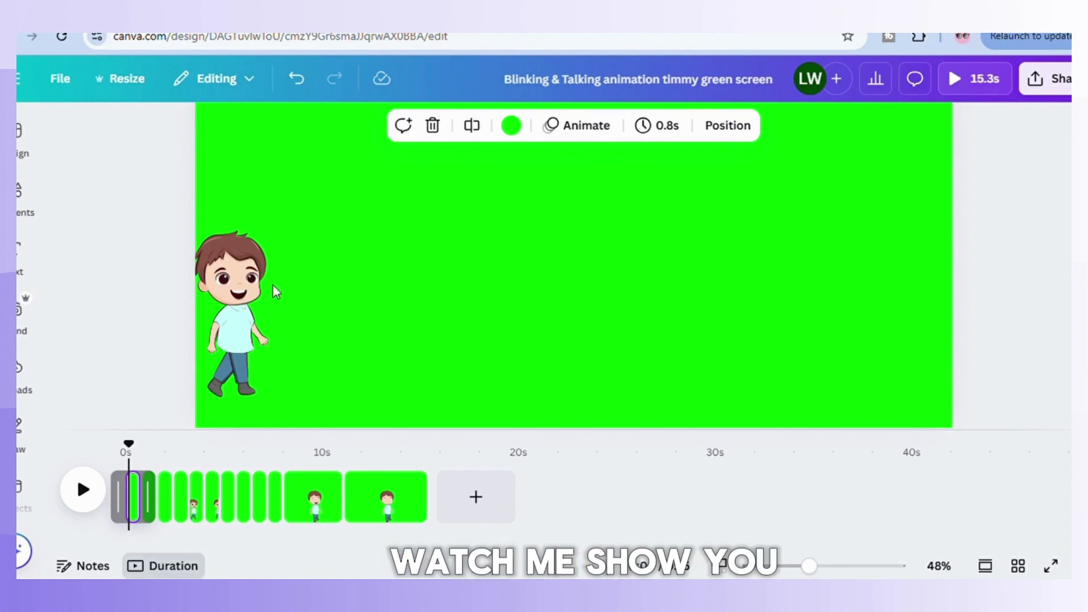
Select Timmy's head, torso and legs in turn to see how he is built.
click(247, 262)
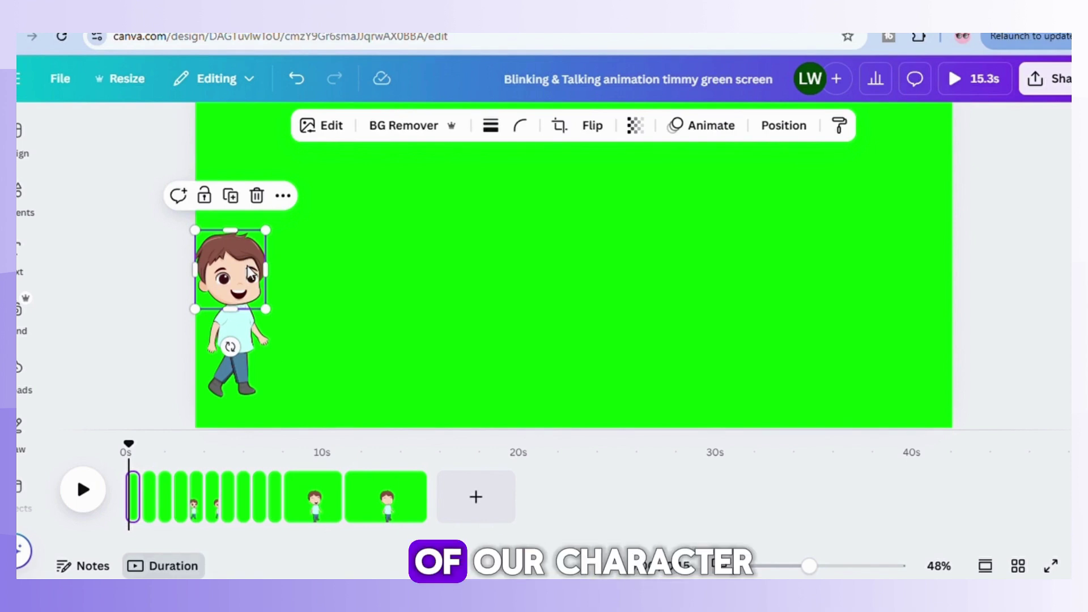
click(241, 352)
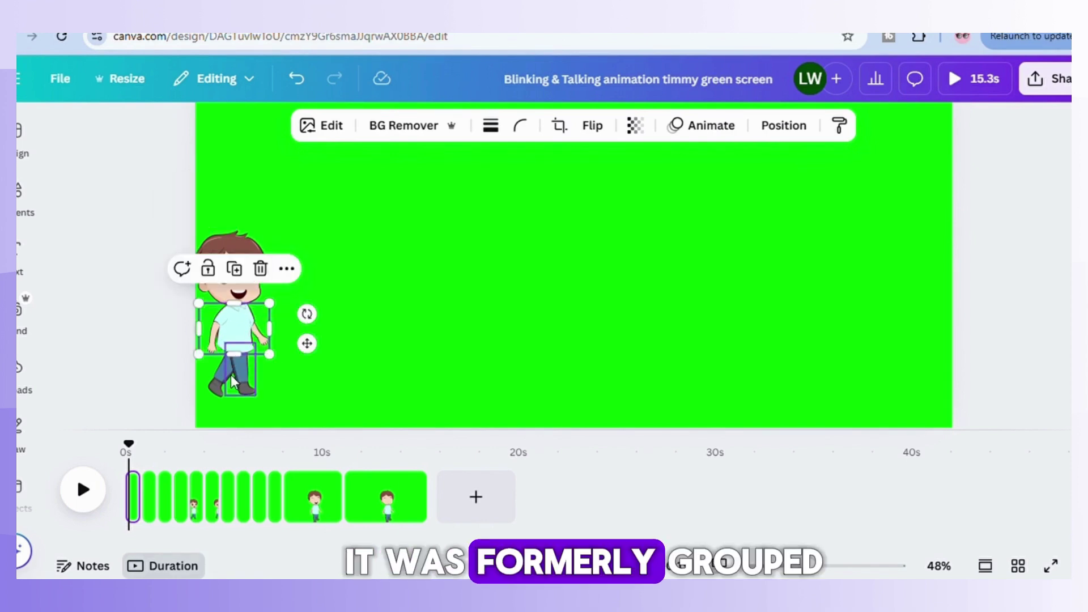
click(233, 377)
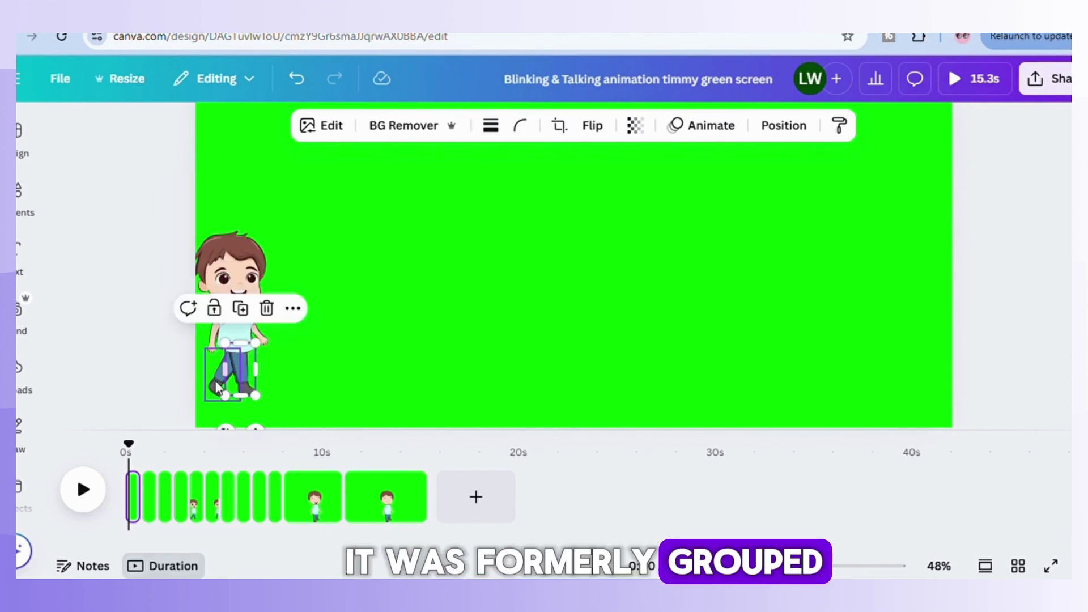
click(253, 288)
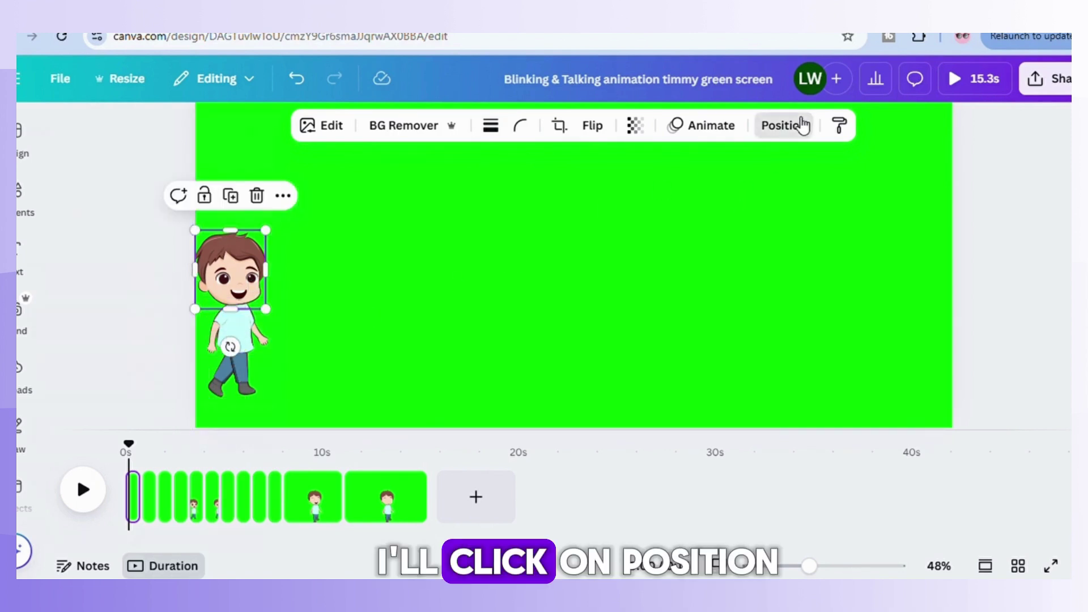
In the page's layer list, inspect the shirt, legs and both skin-coloured eye-circle layers.
click(794, 126)
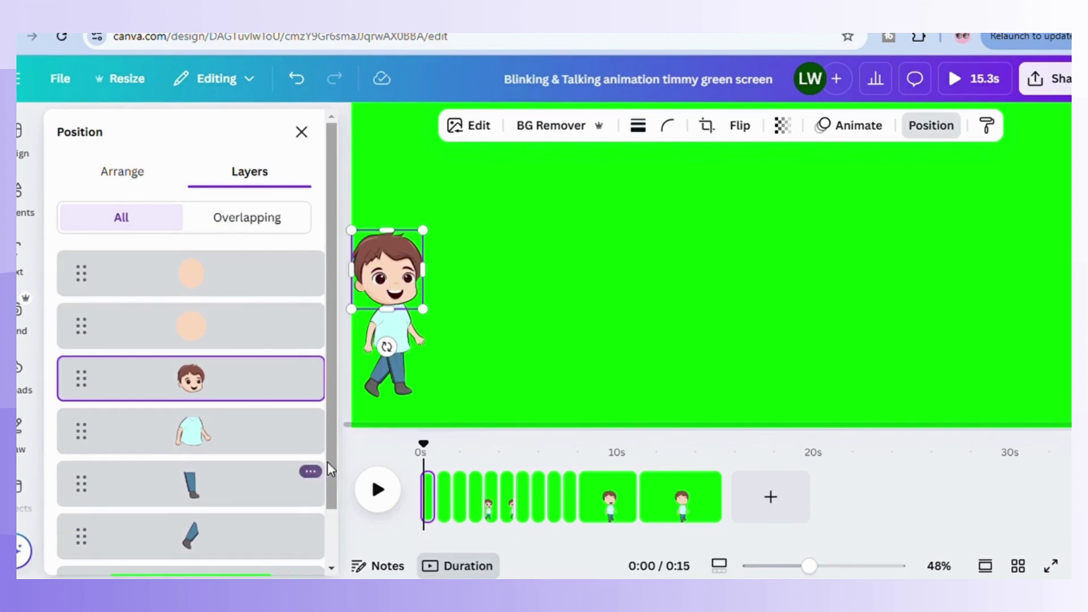
scroll(331, 481, down, 2)
scroll(338, 545, up, 2)
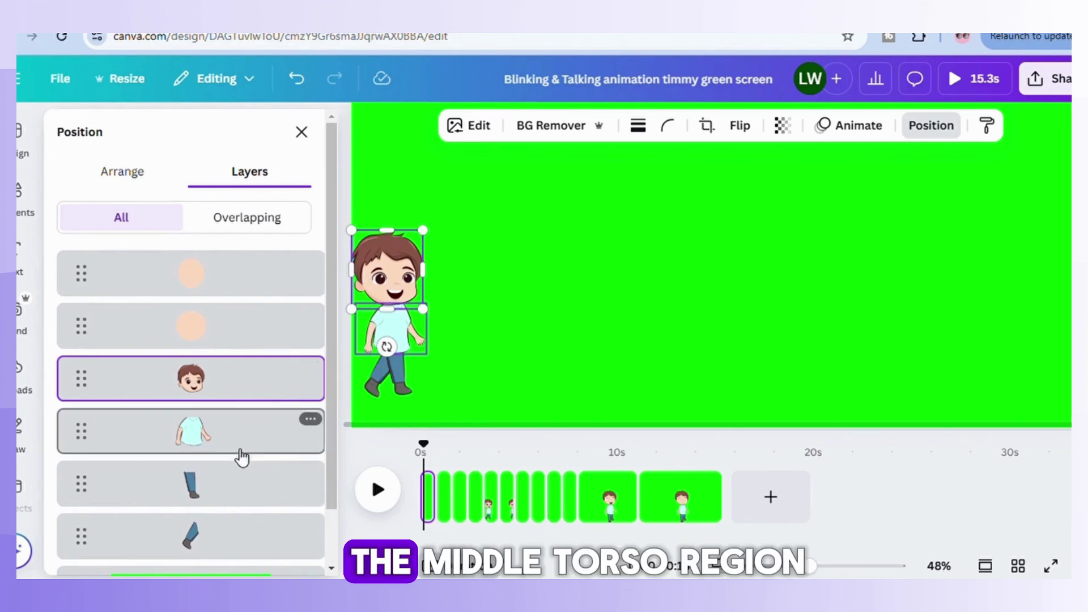
click(241, 449)
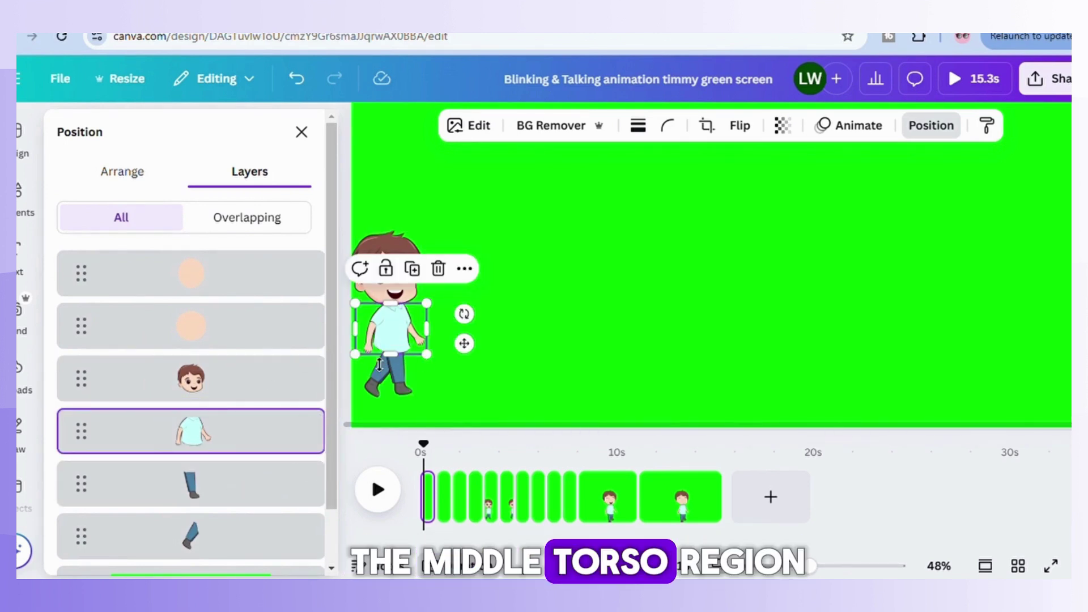
click(249, 503)
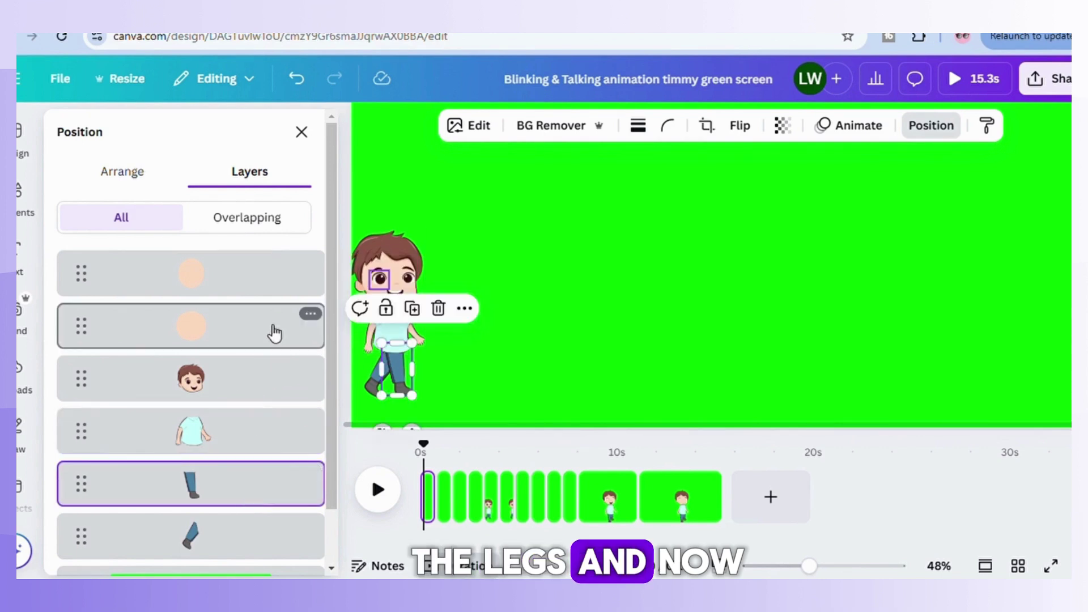
click(274, 334)
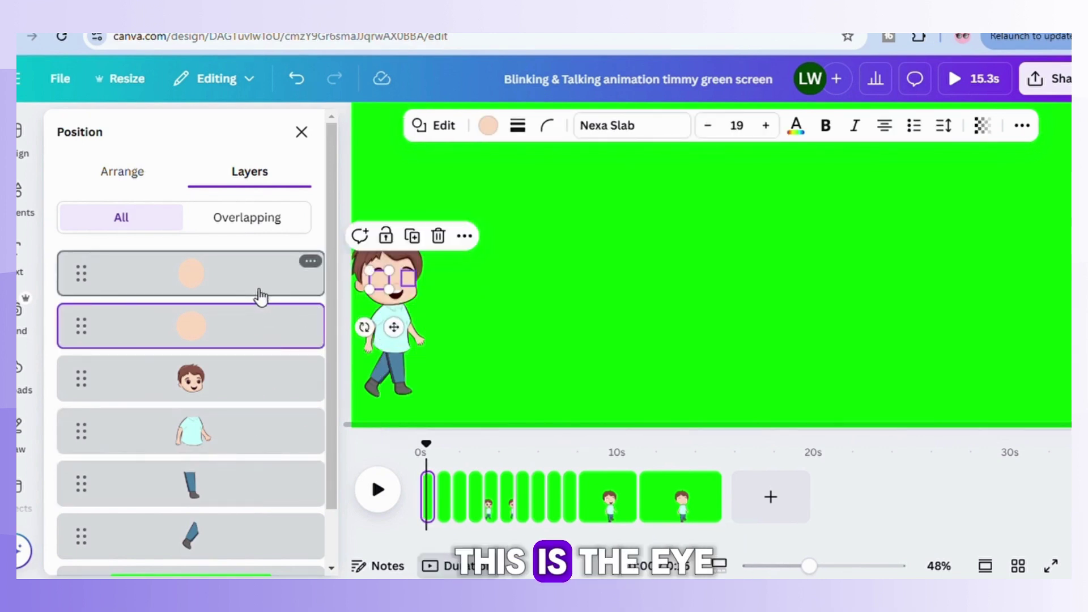
click(259, 289)
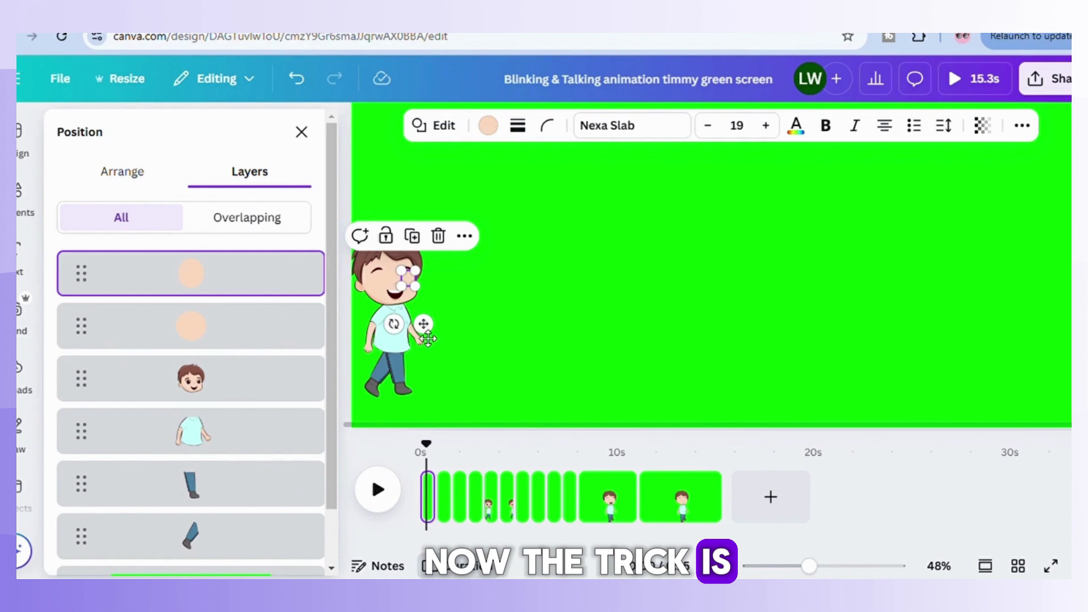
click(509, 306)
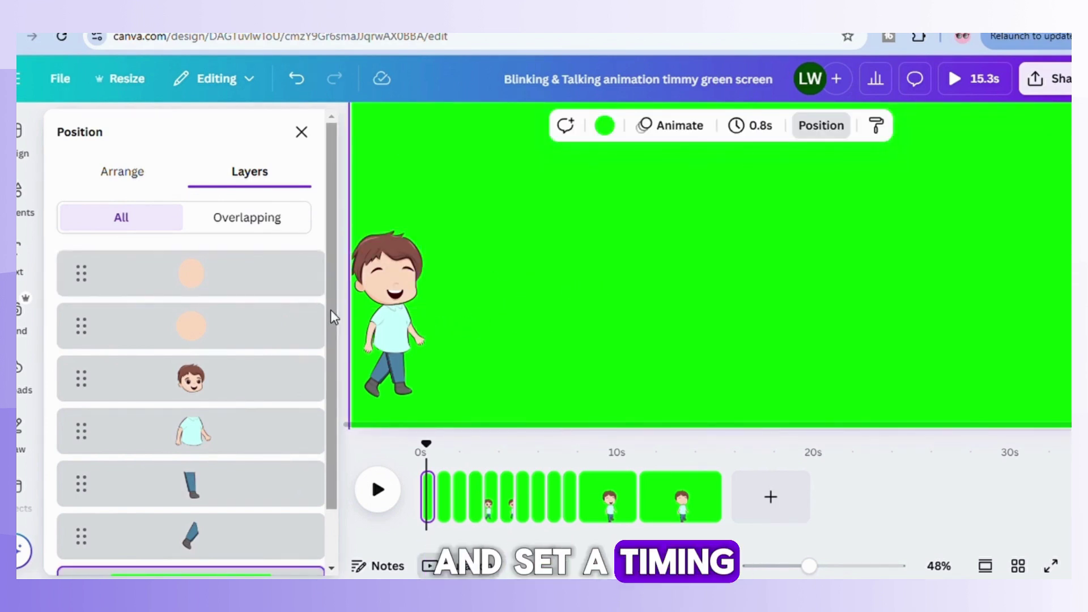
click(385, 288)
click(561, 289)
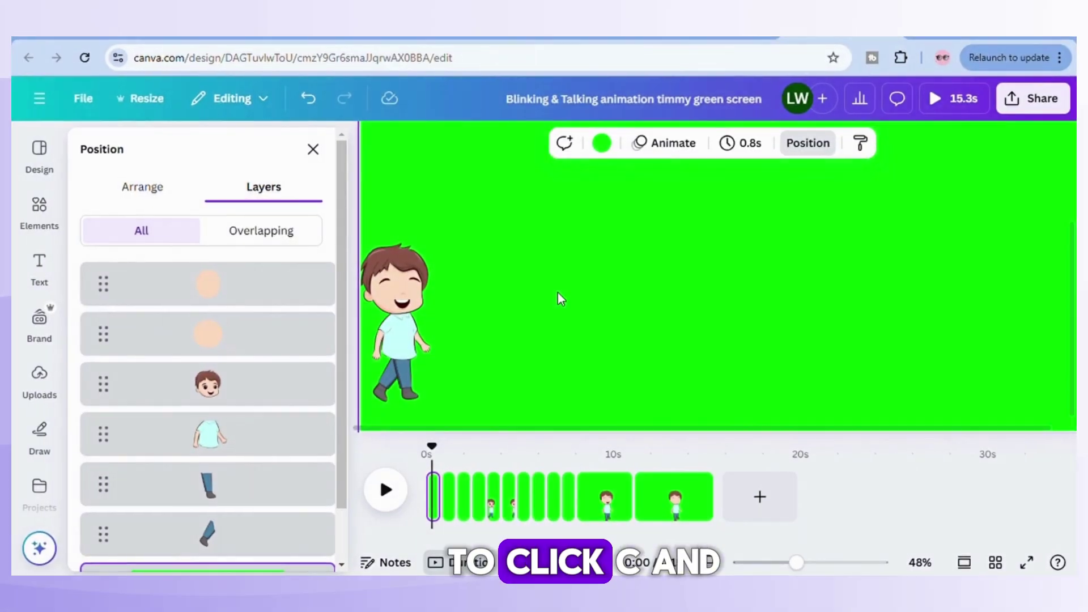
Add a circle with C, move it beside Timmy and shrink it to 75×75.
key(c)
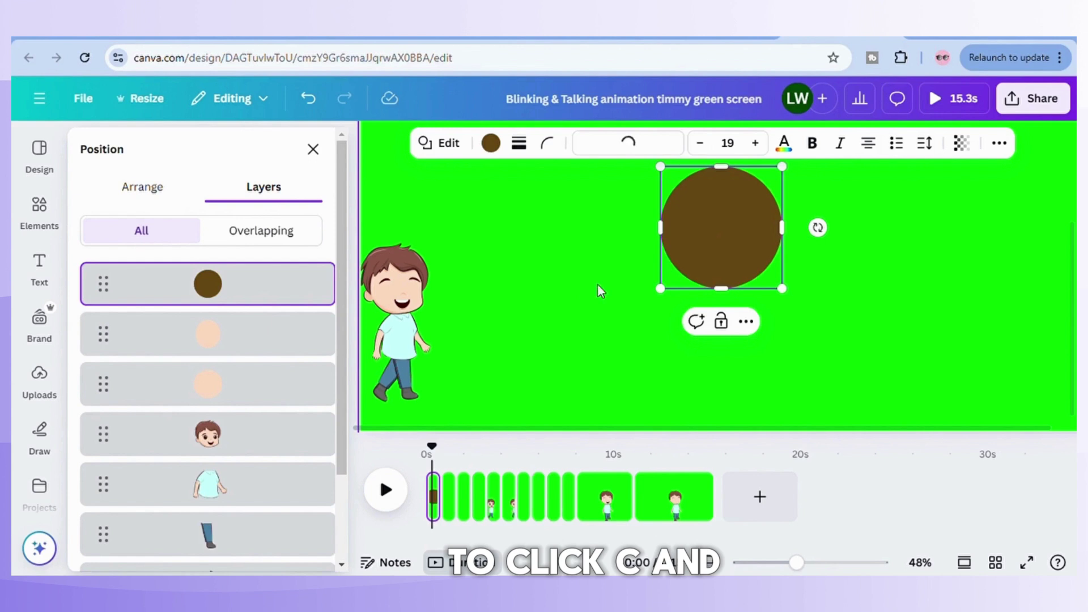
drag(770, 224, 688, 273)
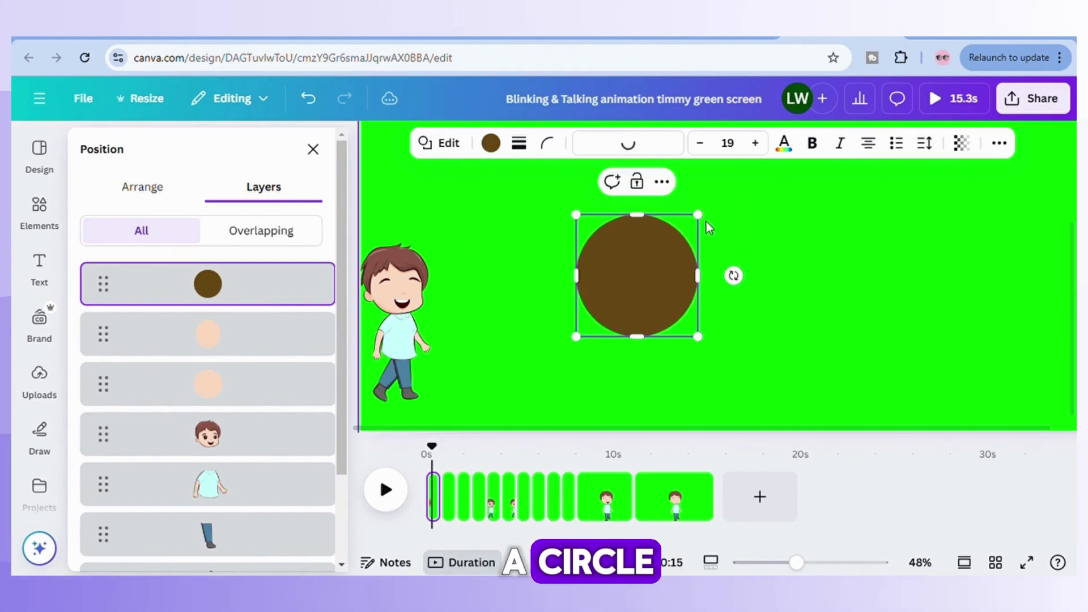
drag(707, 223, 620, 323)
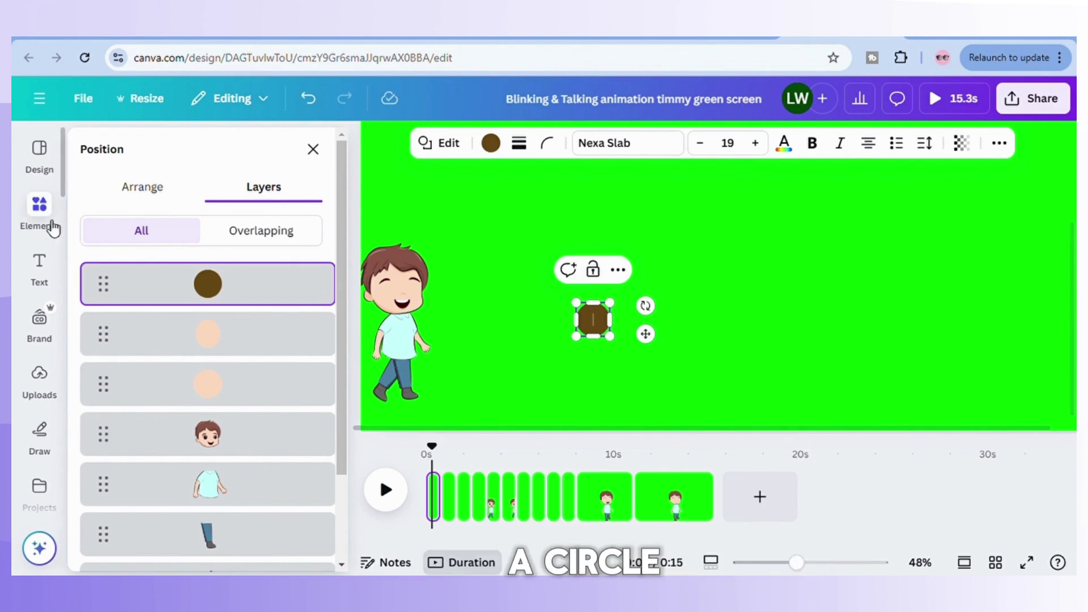
click(52, 227)
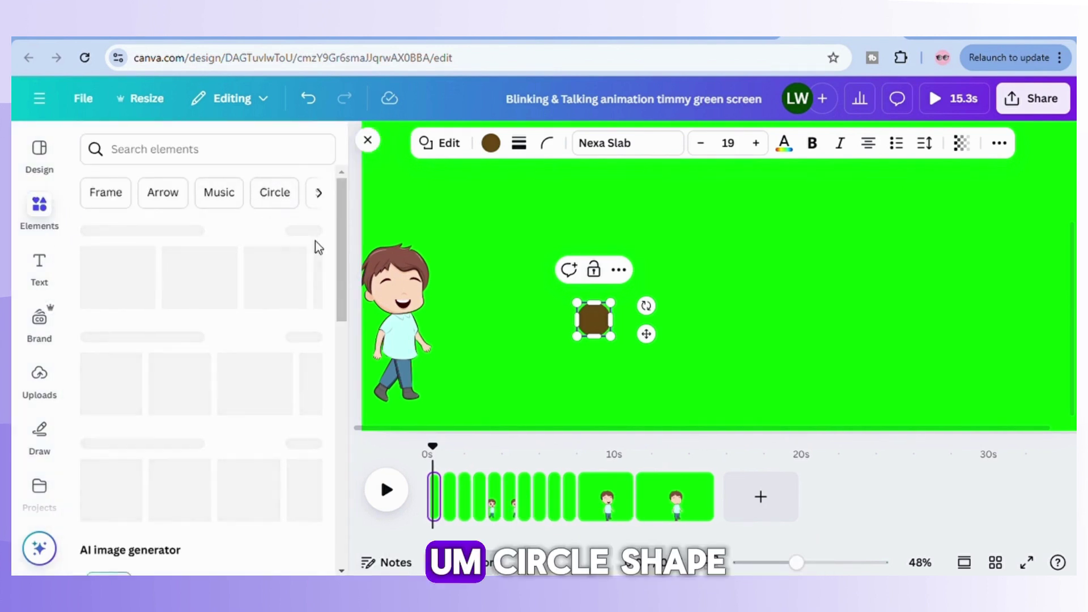
drag(343, 263, 344, 267)
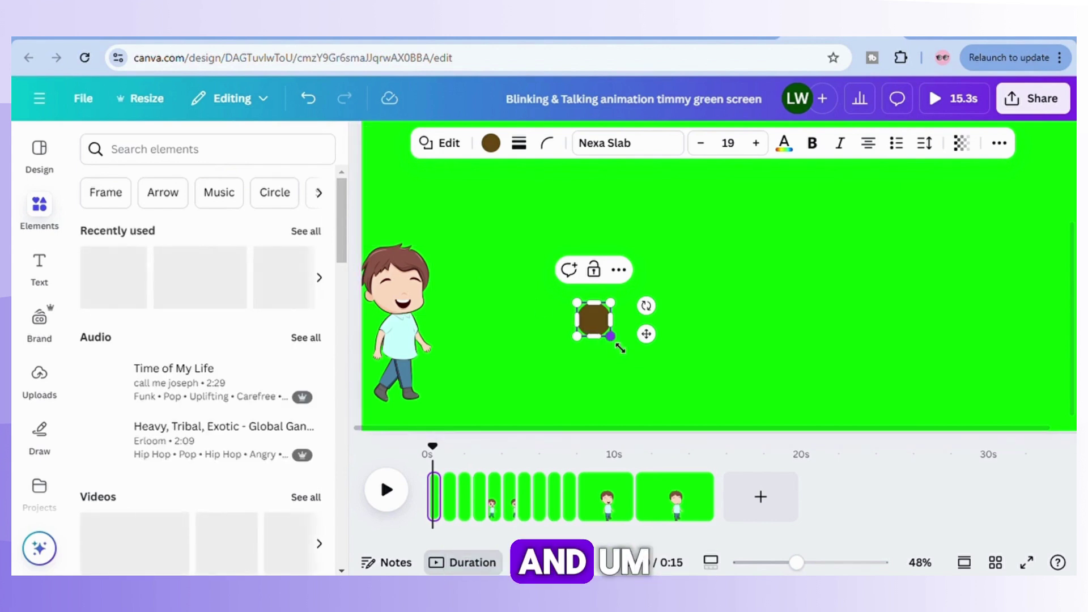
drag(617, 348, 538, 361)
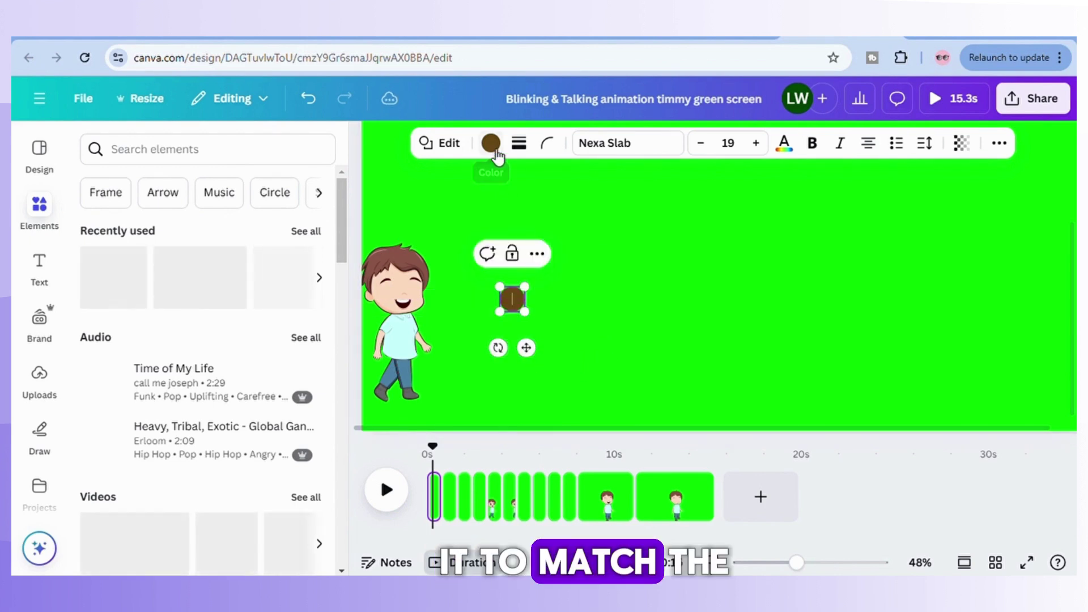
Colour the circle #FDDAC1 by sampling Timmy's face, then move it toward his eyes.
click(491, 143)
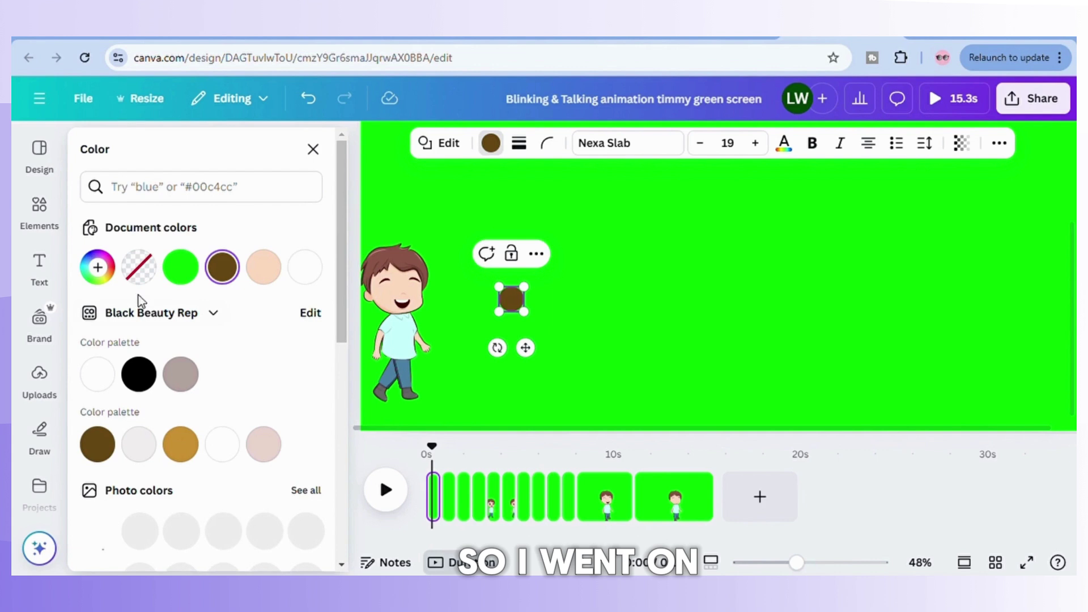
click(98, 267)
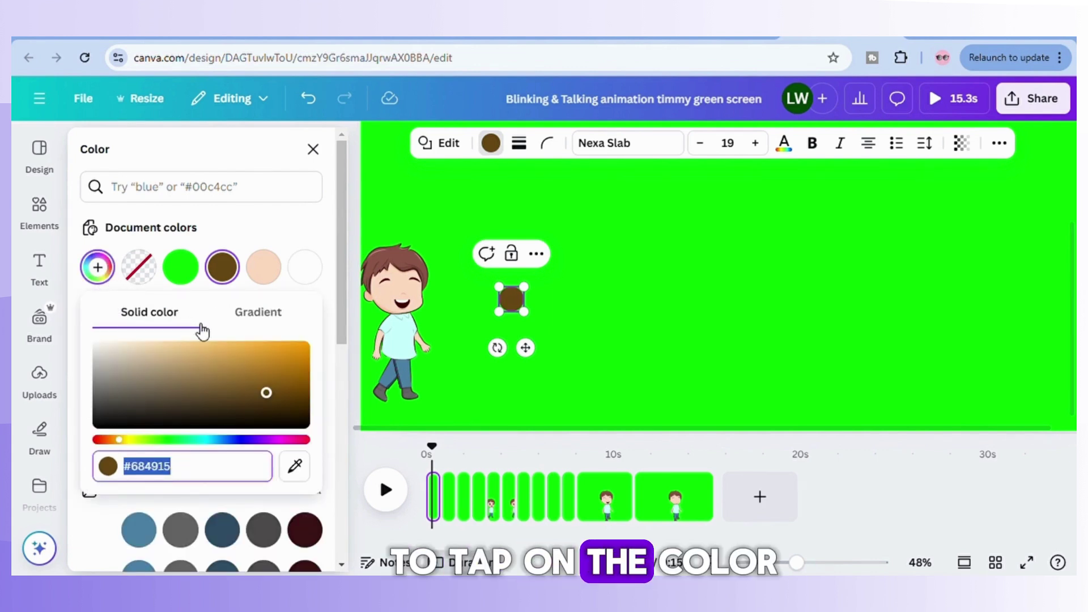
click(295, 475)
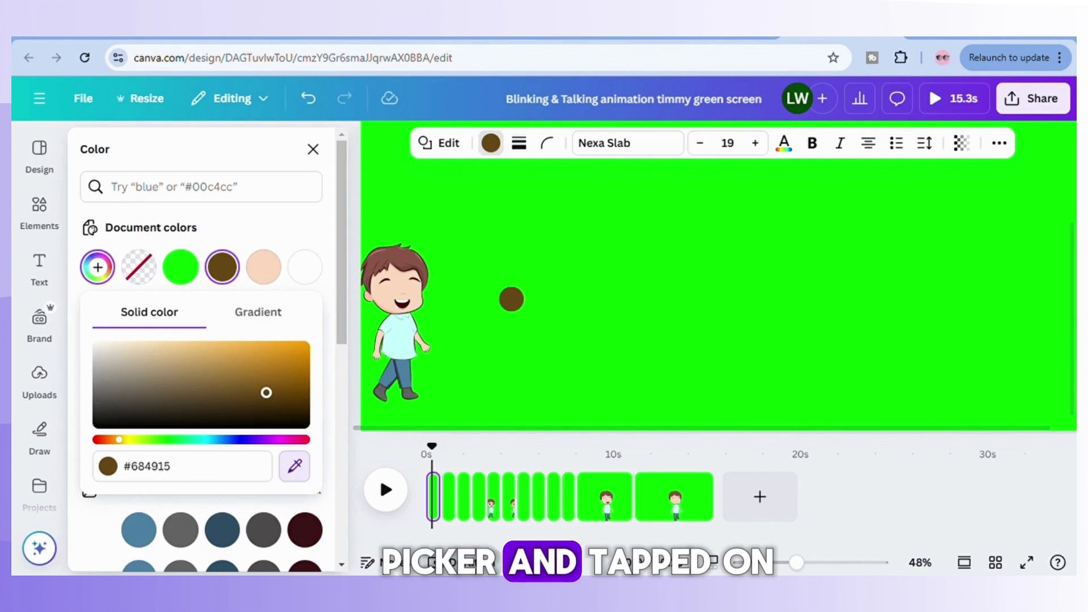
click(392, 292)
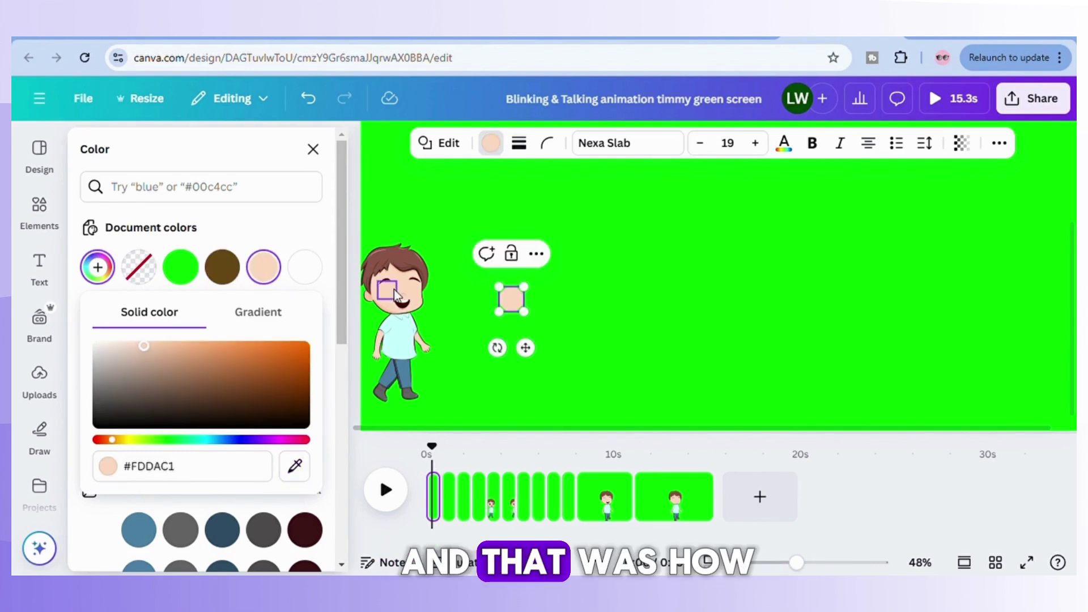
mouse_move(525, 348)
mouse_down()
mouse_move(544, 352)
mouse_move(486, 357)
mouse_move(509, 354)
mouse_up()
Move the existing eye element and small circle group off Timmy's face beside the peach circle.
drag(497, 284, 492, 288)
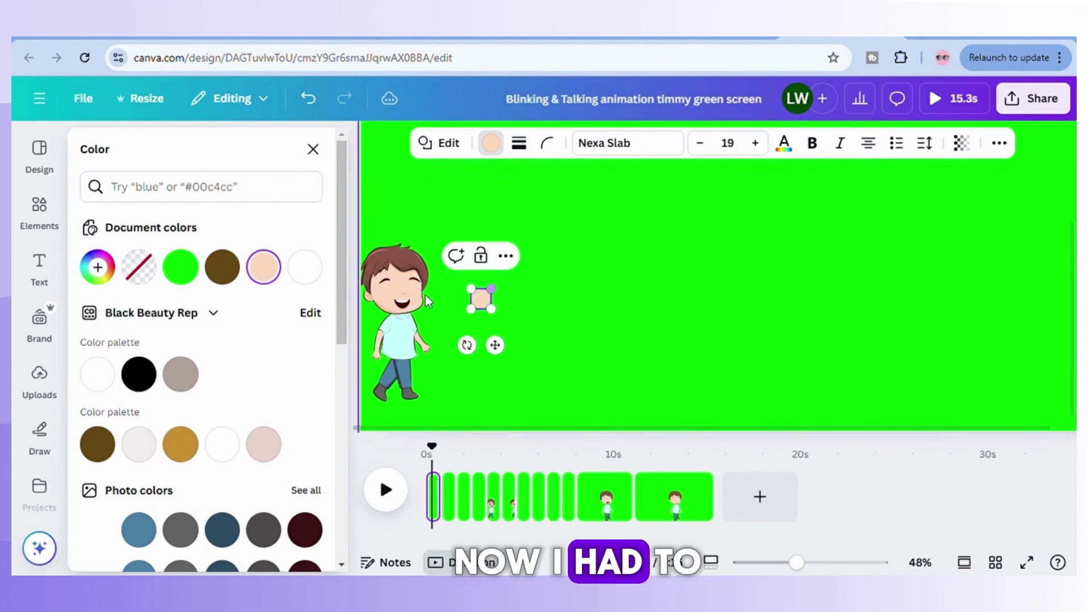
click(389, 290)
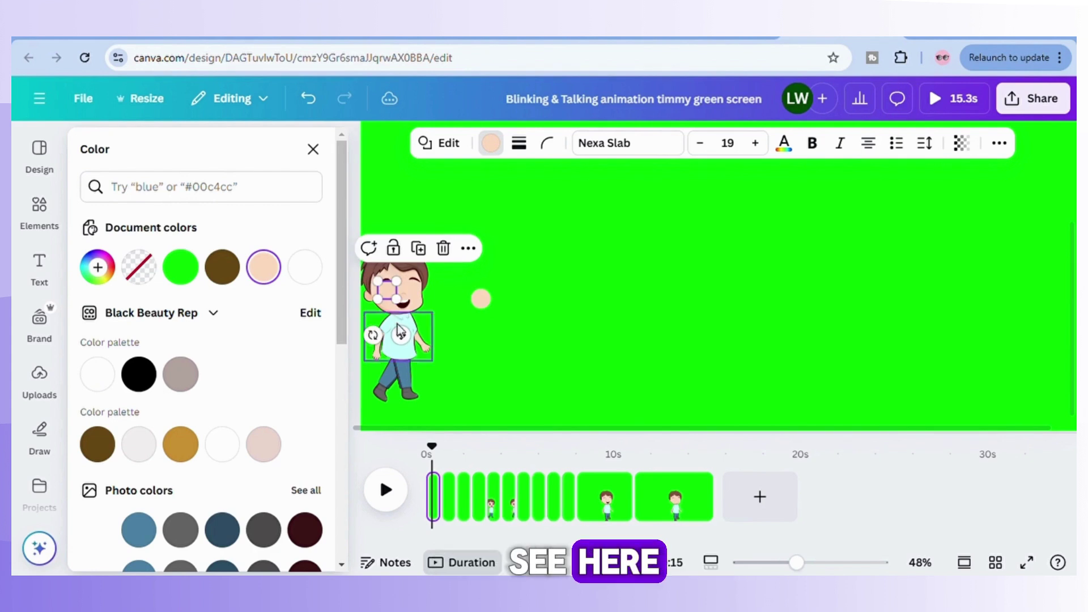
drag(400, 333, 503, 295)
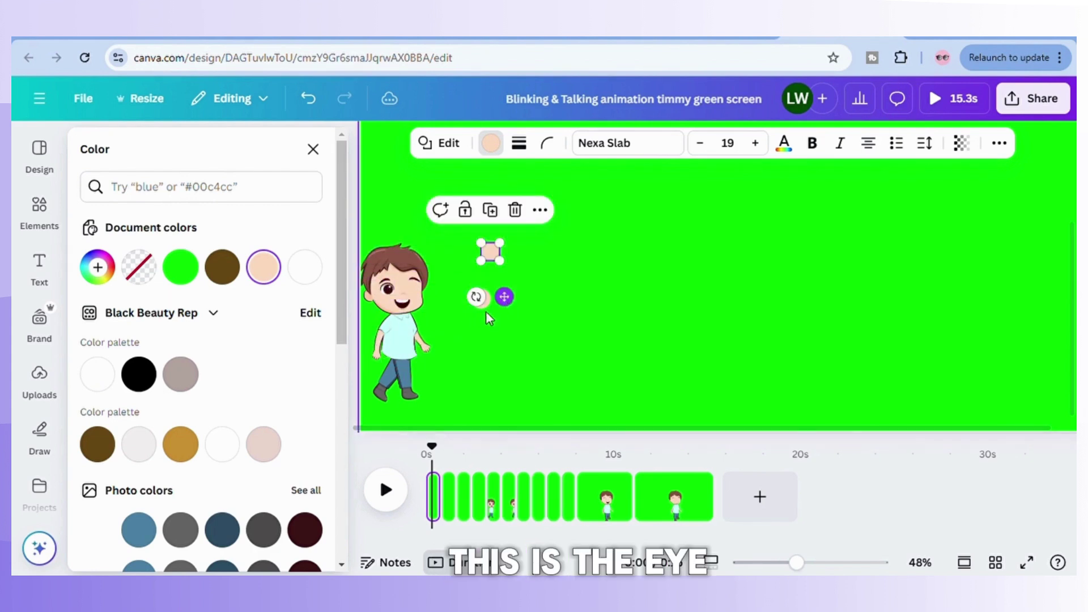
click(414, 289)
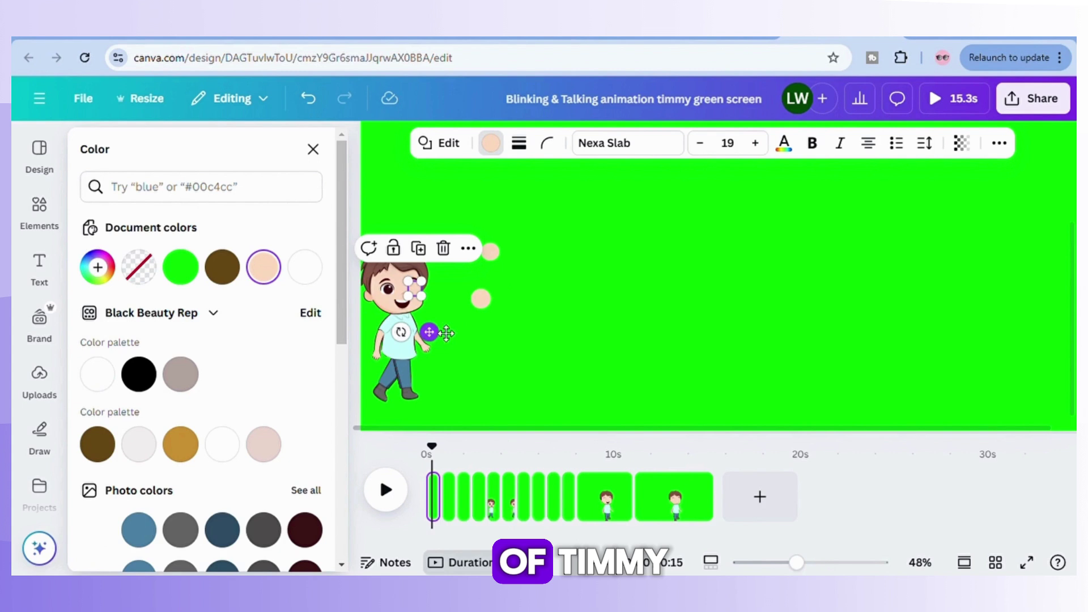
drag(446, 333, 559, 304)
click(597, 303)
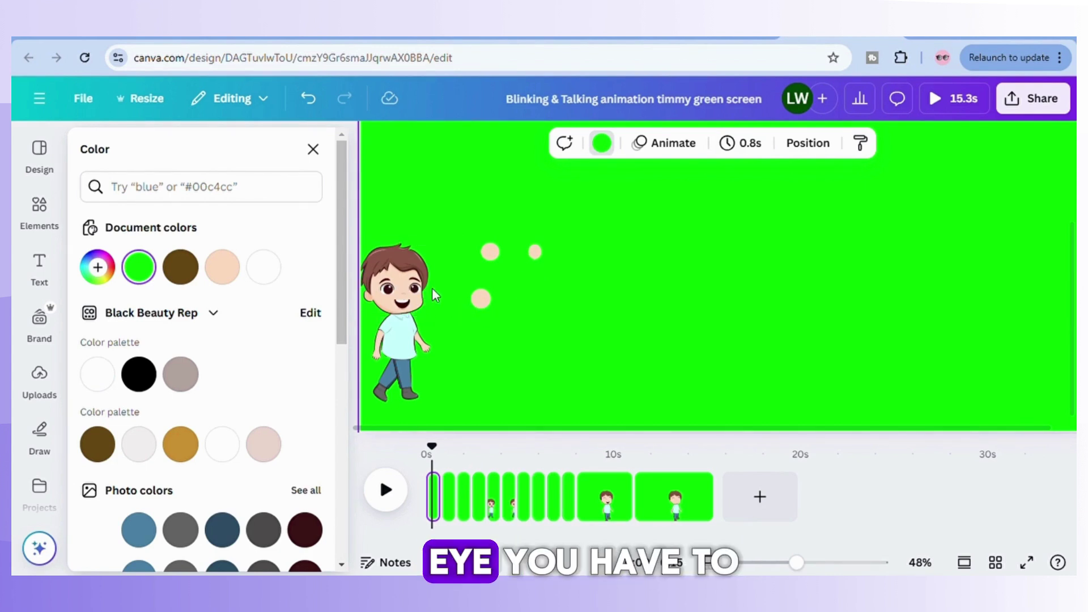
Place a peach circle over Timmy's eye, size it to about 39×39, and move another onto his face.
drag(486, 302, 406, 303)
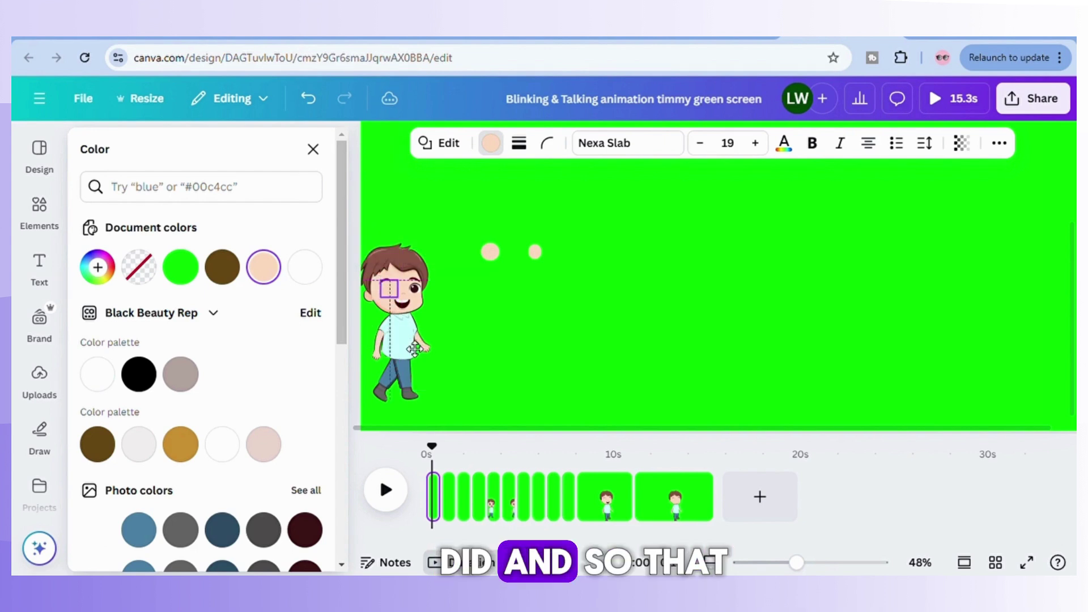
drag(411, 347, 412, 340)
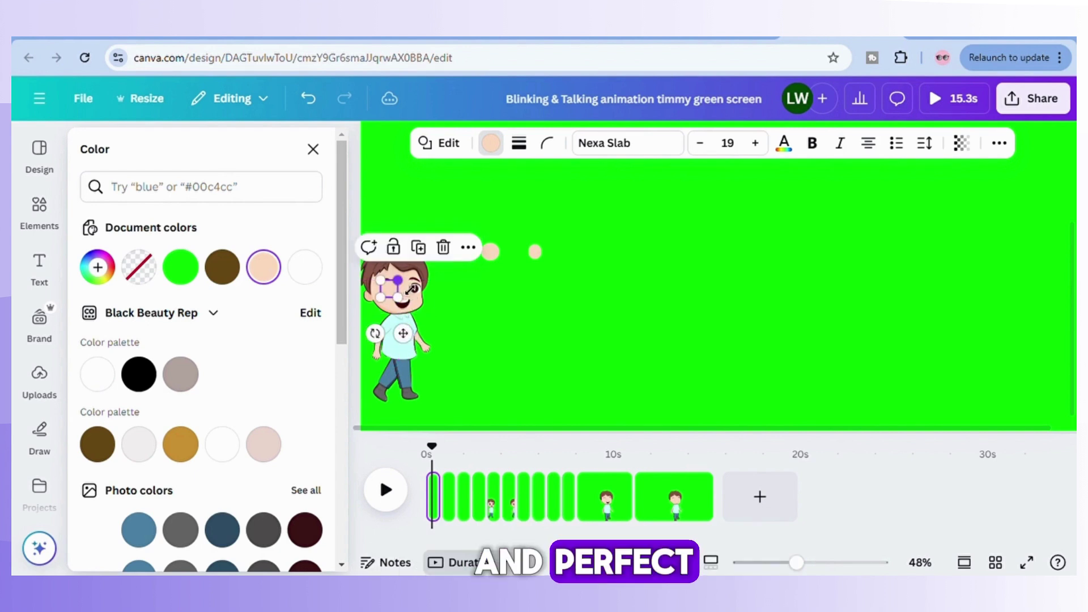
drag(412, 289, 407, 294)
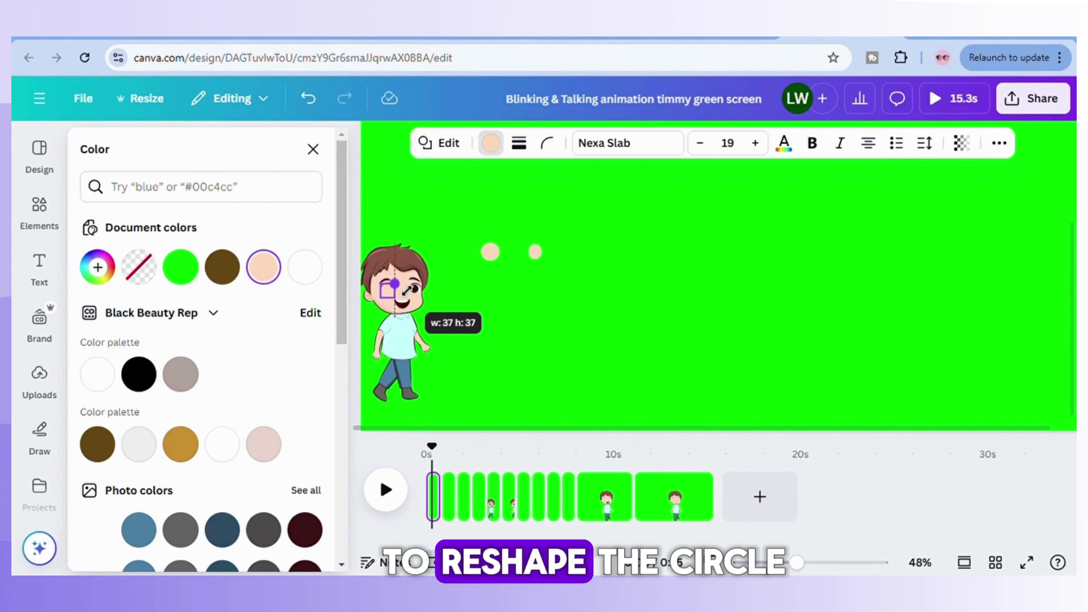
drag(407, 290, 408, 291)
drag(409, 335, 408, 336)
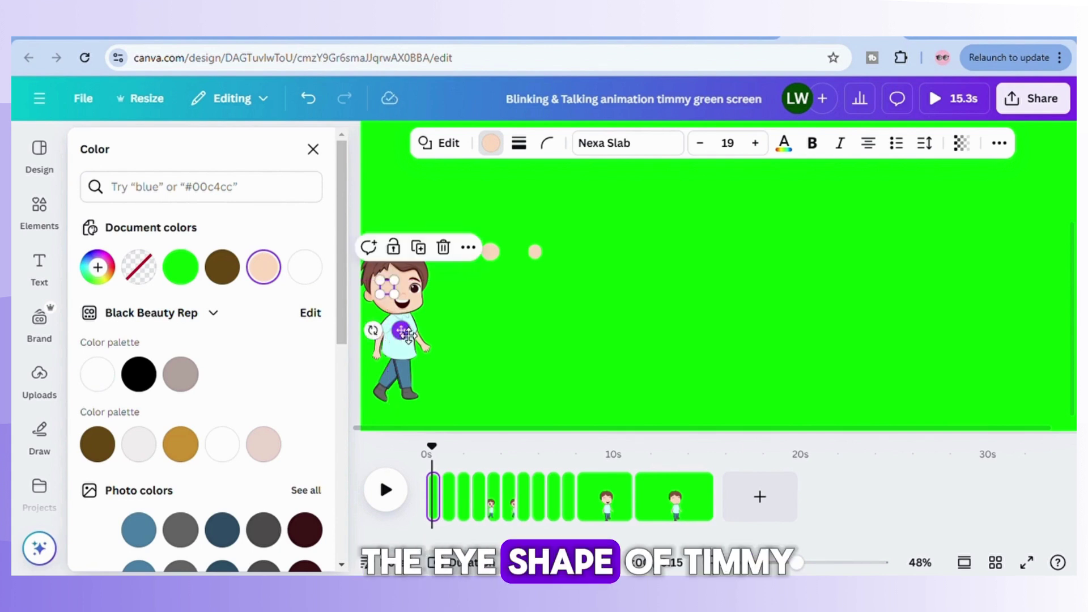
click(490, 320)
click(396, 299)
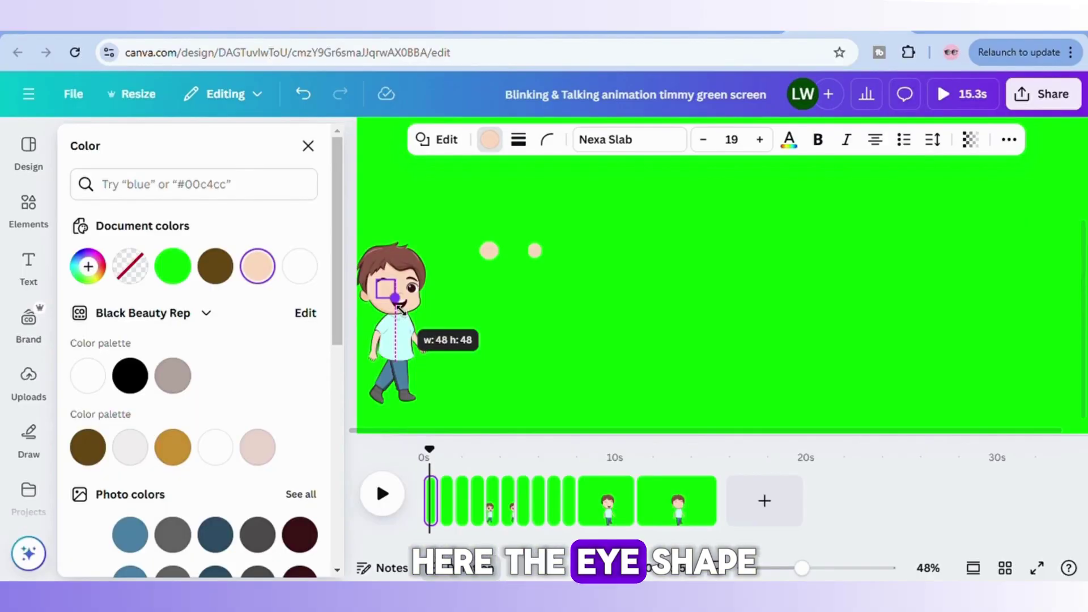
drag(406, 313, 546, 335)
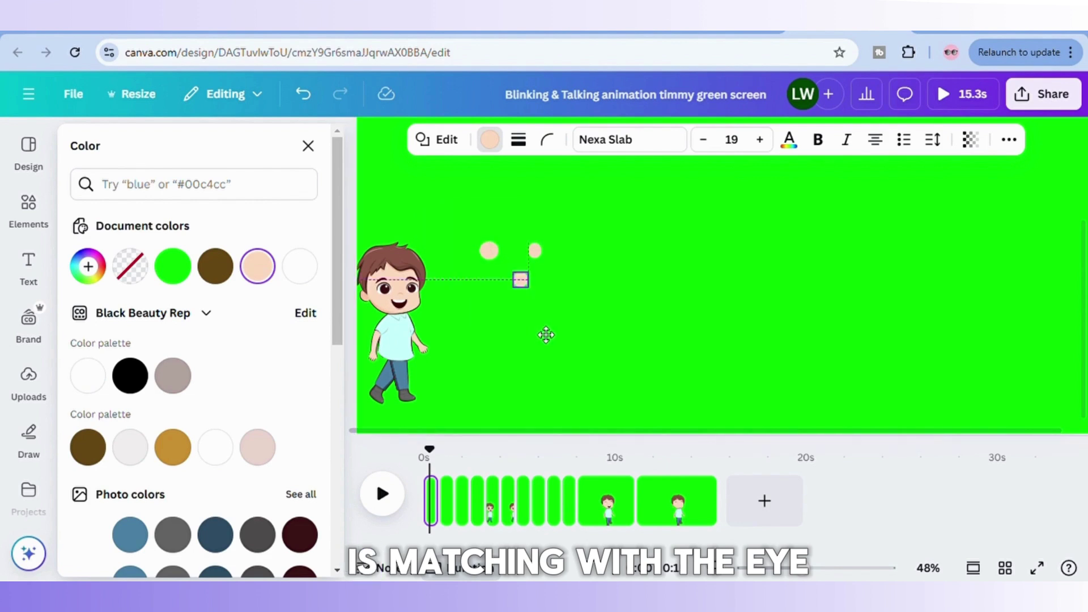
click(491, 256)
drag(503, 297, 518, 360)
Line up the lower peach circle with the upper one over Timmy's eye and bring up its animations.
click(522, 284)
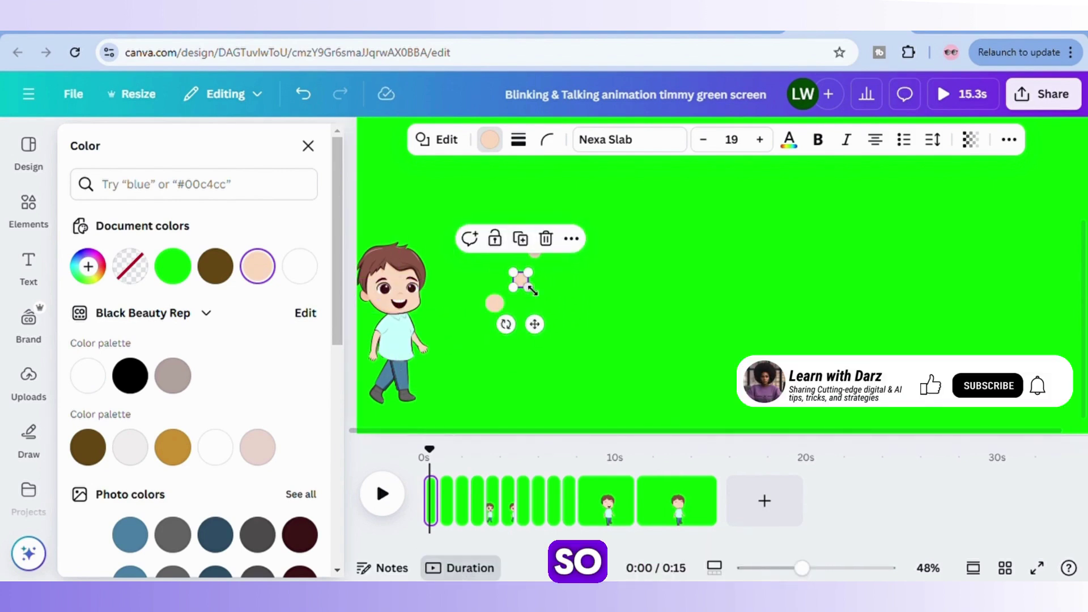
click(495, 306)
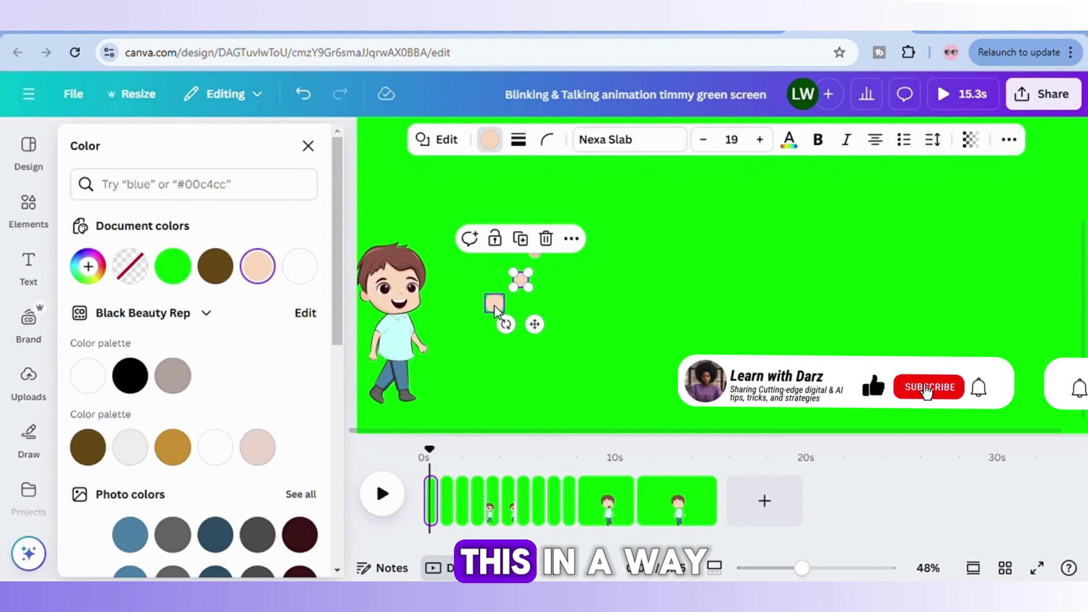
click(521, 281)
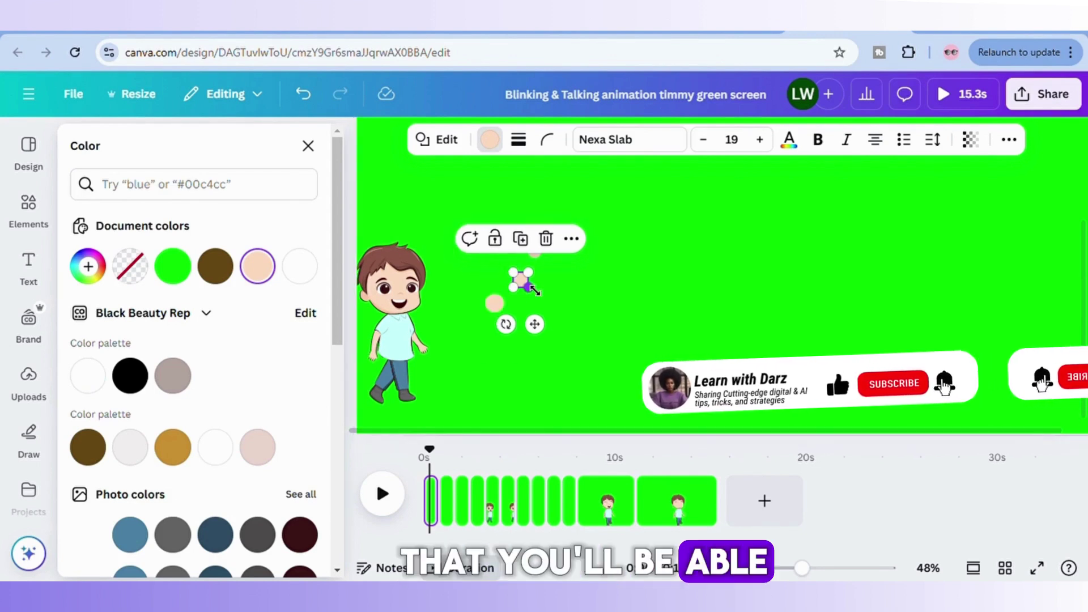
drag(492, 310, 410, 345)
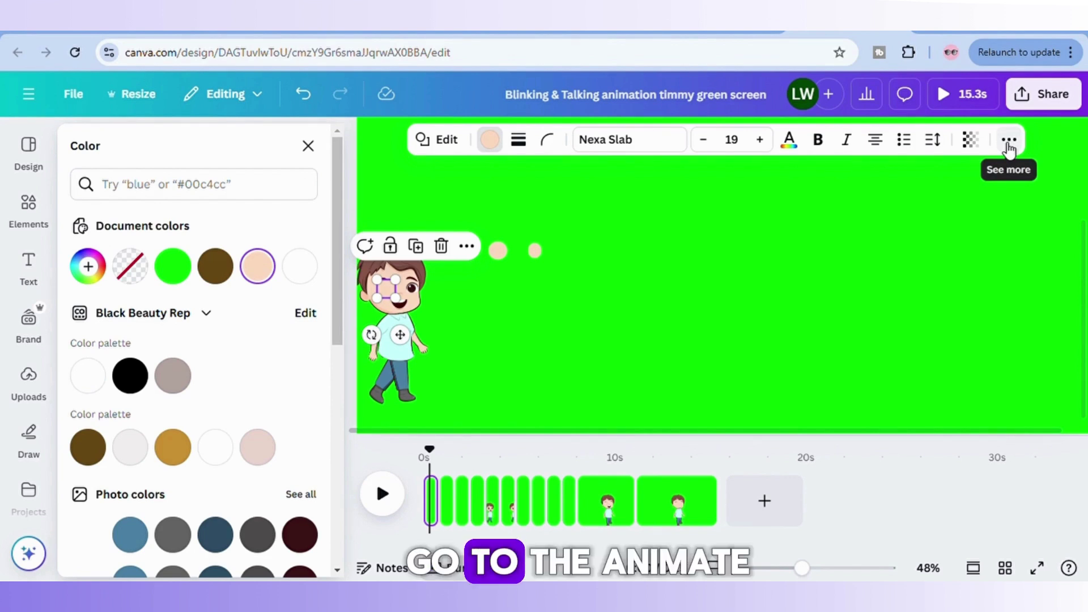
click(1009, 140)
click(902, 181)
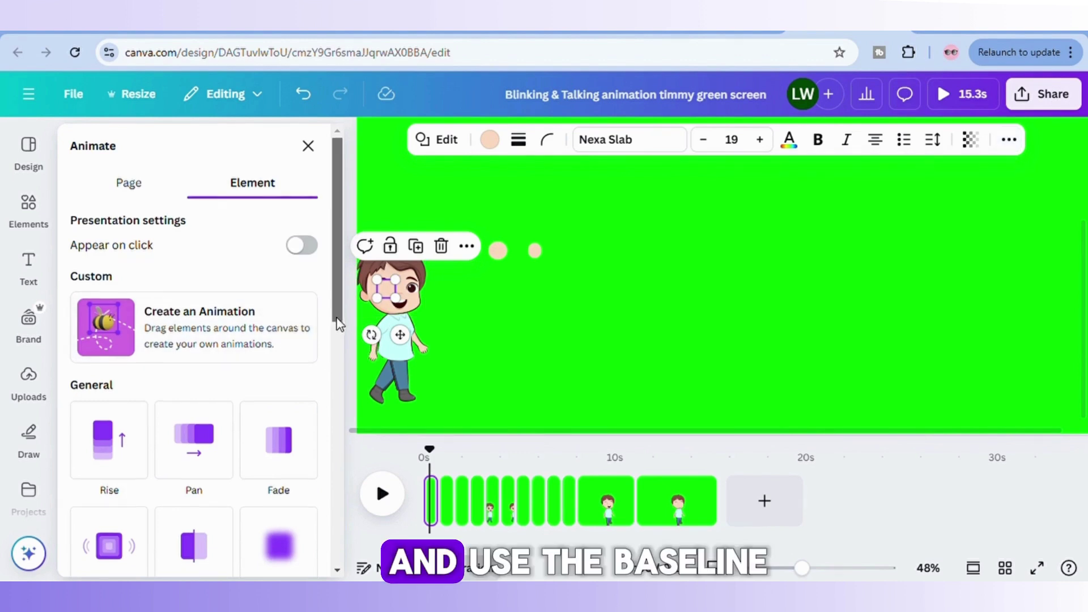
Give the eye circle the Baseline animation and play the video from 0s to preview the blink.
drag(336, 319, 337, 414)
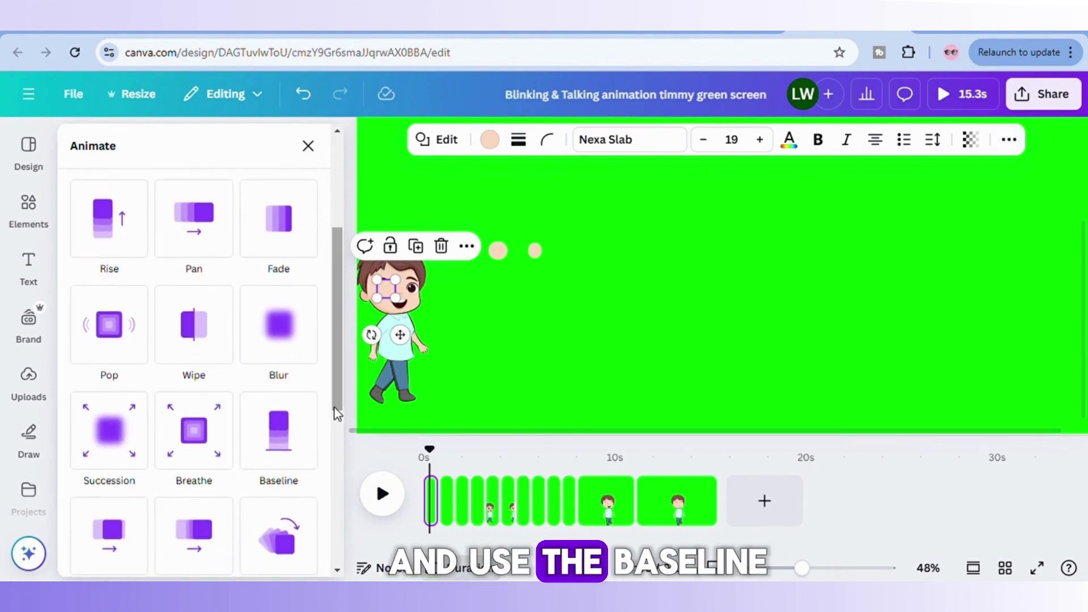
click(303, 445)
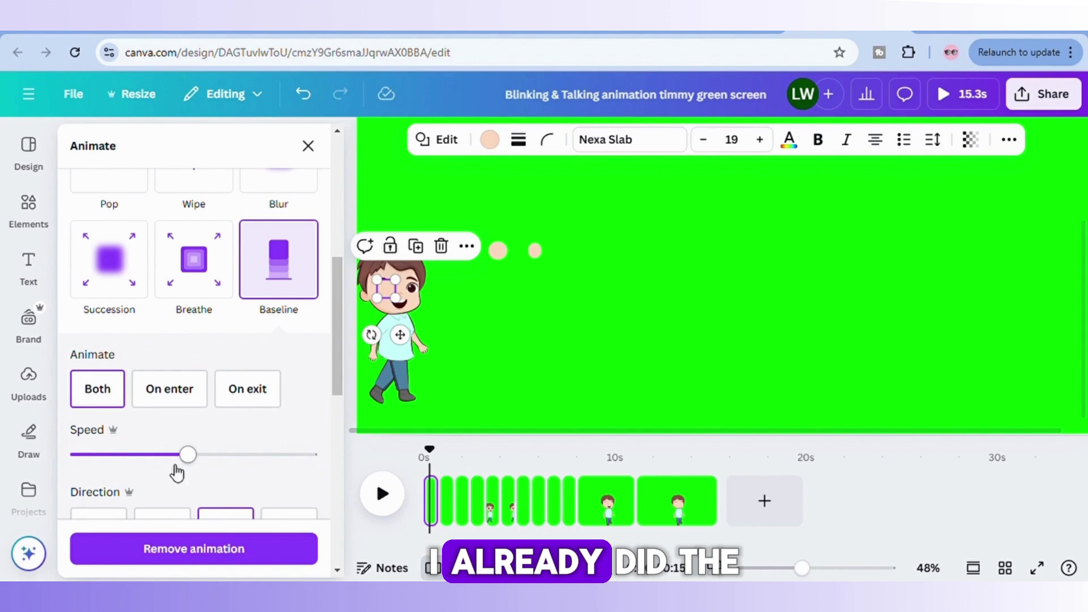
click(426, 462)
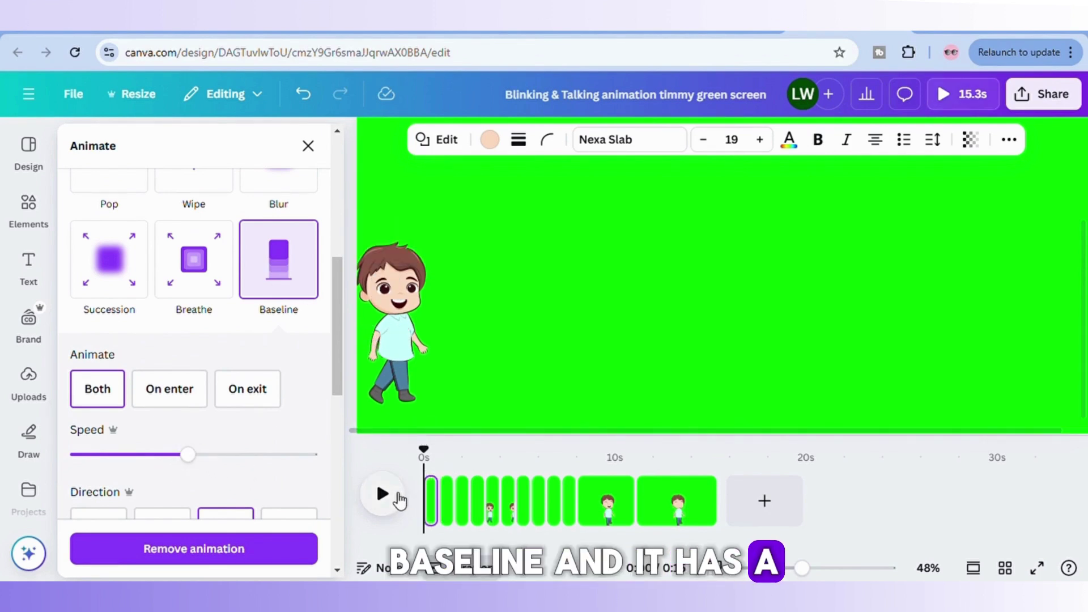
click(383, 494)
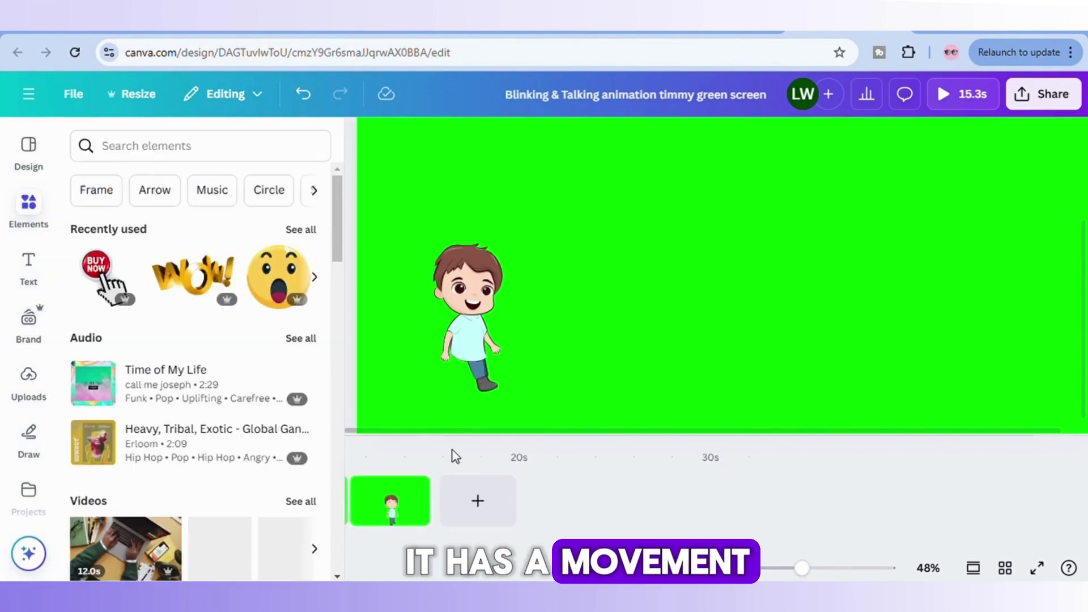
drag(444, 460, 424, 462)
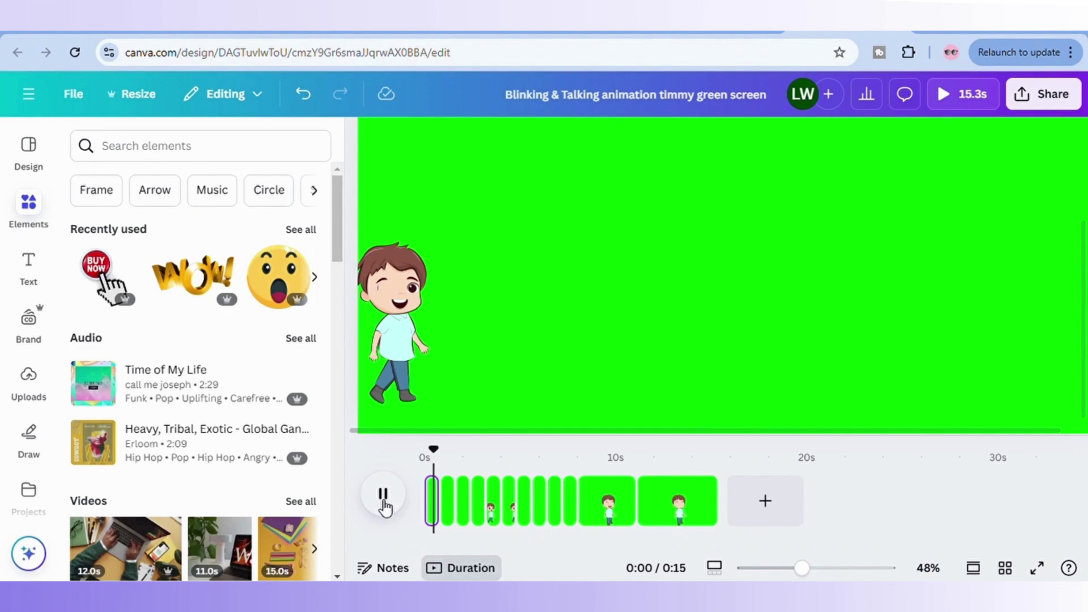
drag(449, 457, 425, 451)
click(394, 295)
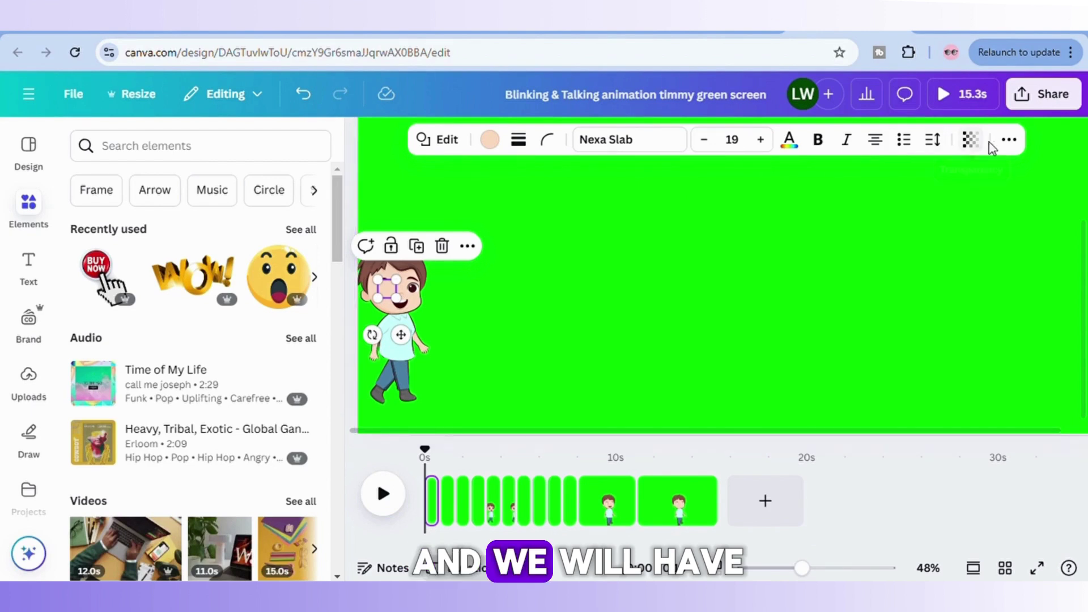
click(1009, 143)
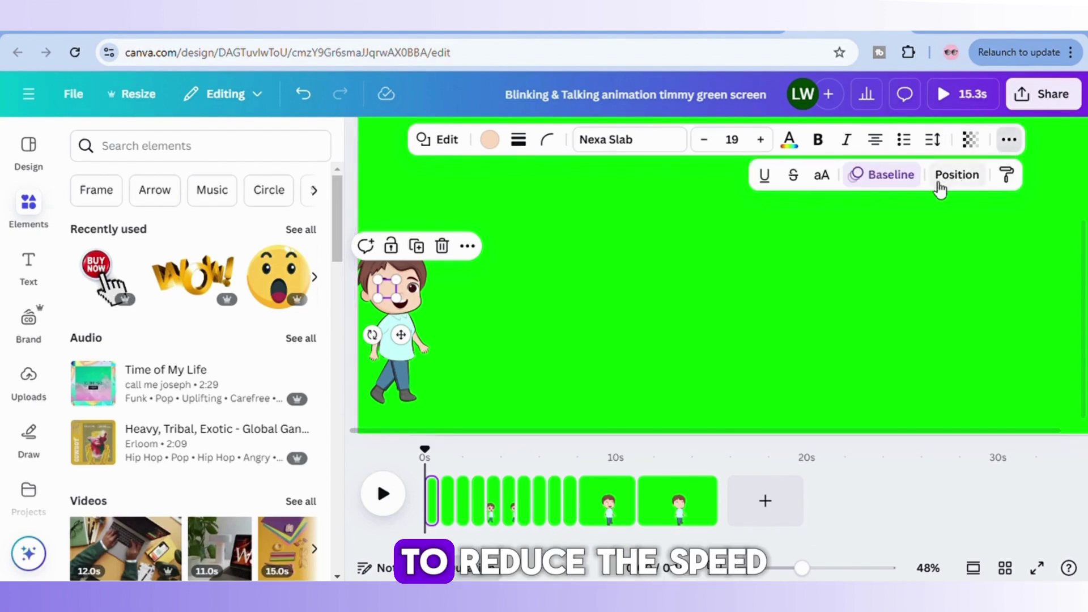
Drop the Baseline animation speed to its minimum and replay to check the slower blink.
click(907, 179)
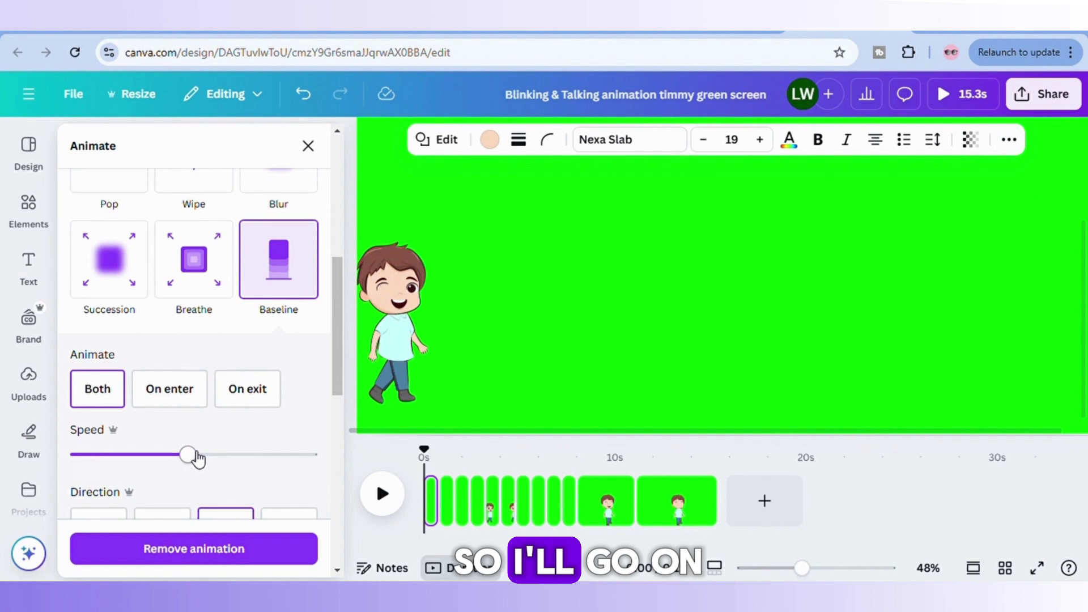
drag(188, 455, 78, 456)
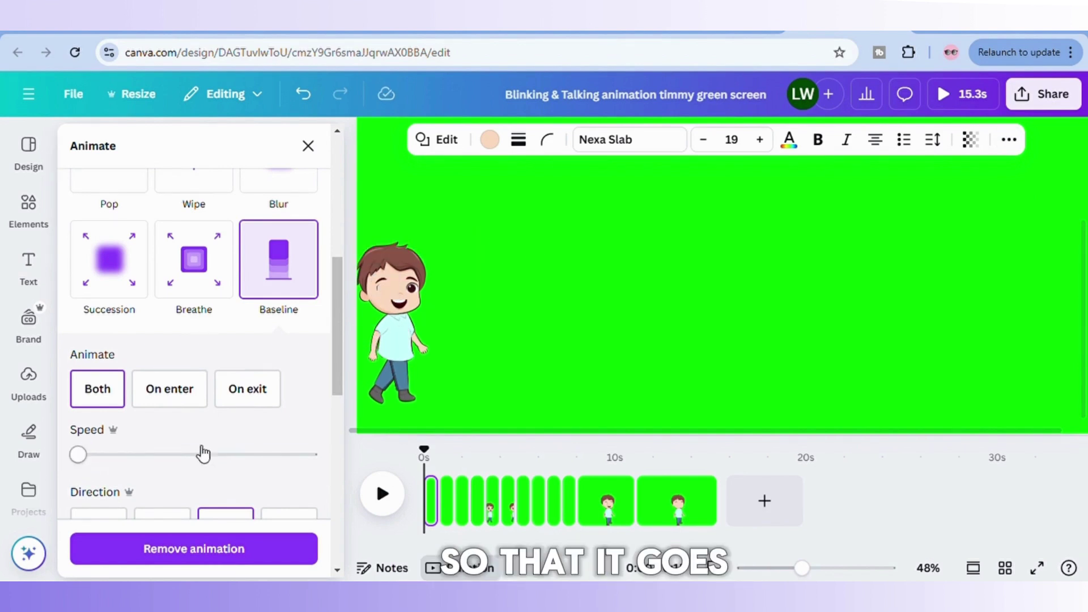
click(382, 504)
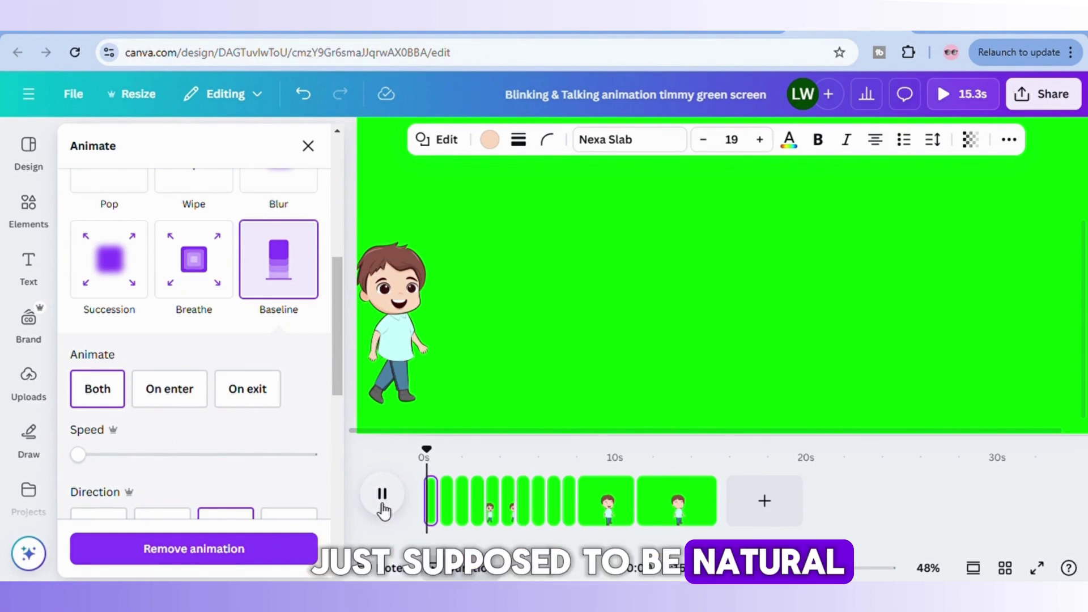
click(448, 462)
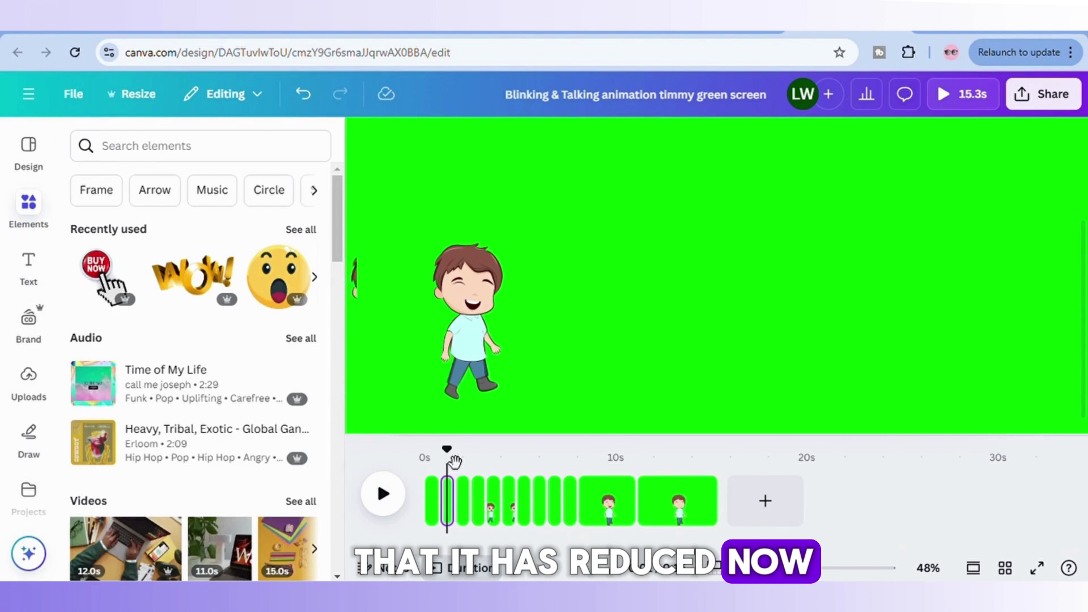
drag(452, 464, 422, 470)
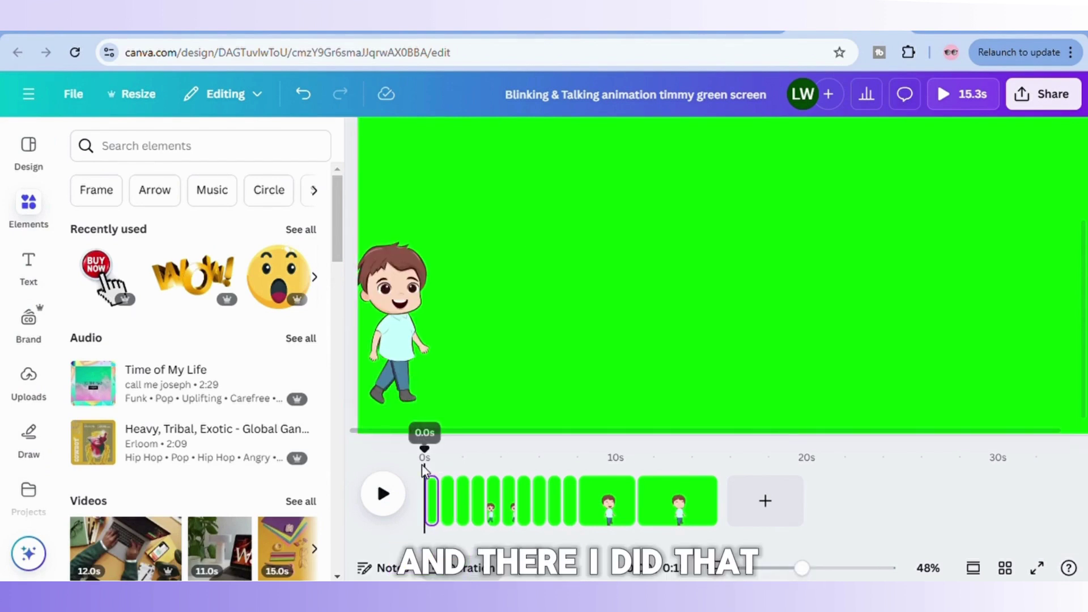
Lengthen the first scene from 0.8s to 1.9s, making the video 16.5s, and play it back.
click(435, 509)
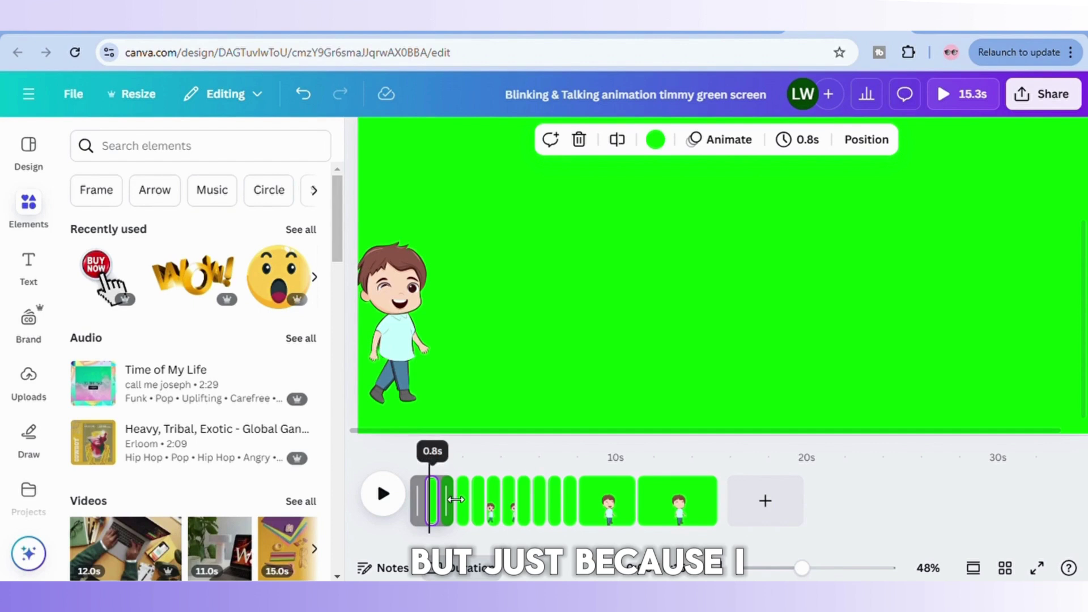
click(447, 456)
drag(460, 464, 433, 472)
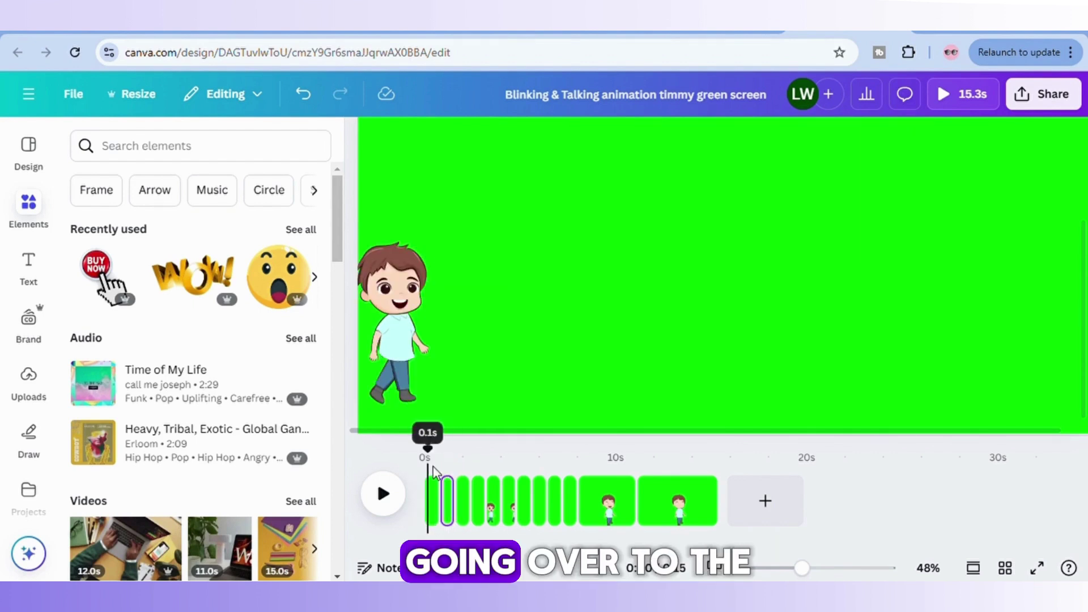
click(438, 506)
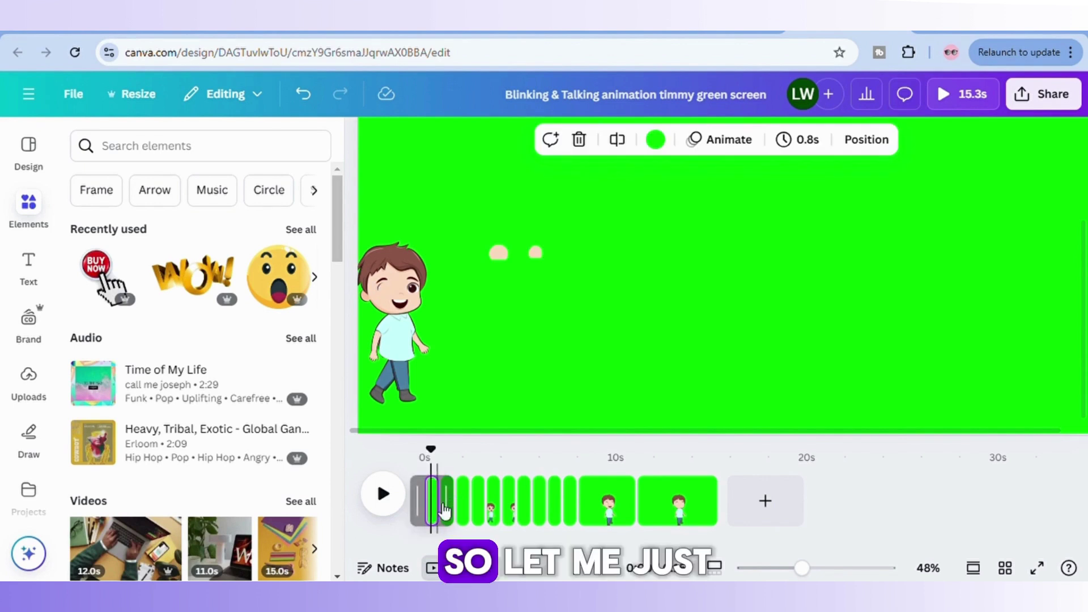
drag(458, 506, 475, 506)
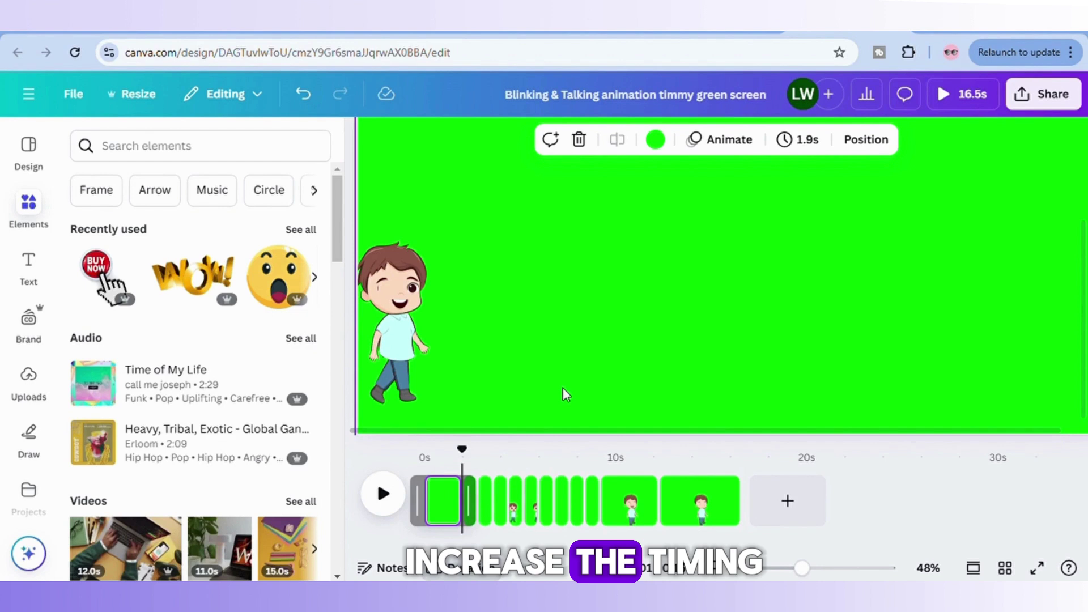
click(462, 454)
drag(445, 472, 408, 474)
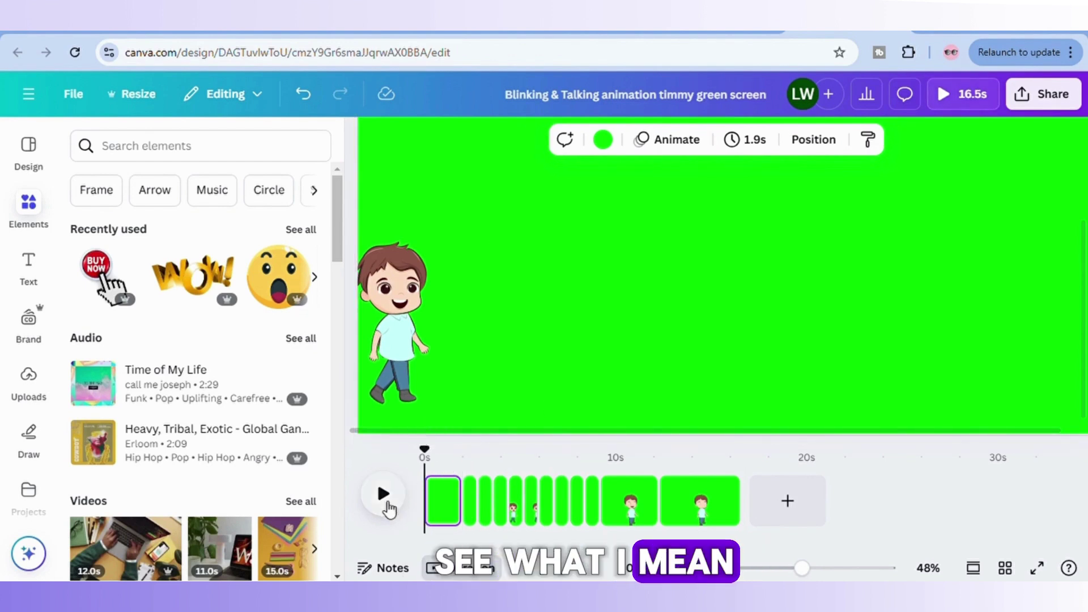
click(384, 496)
click(387, 507)
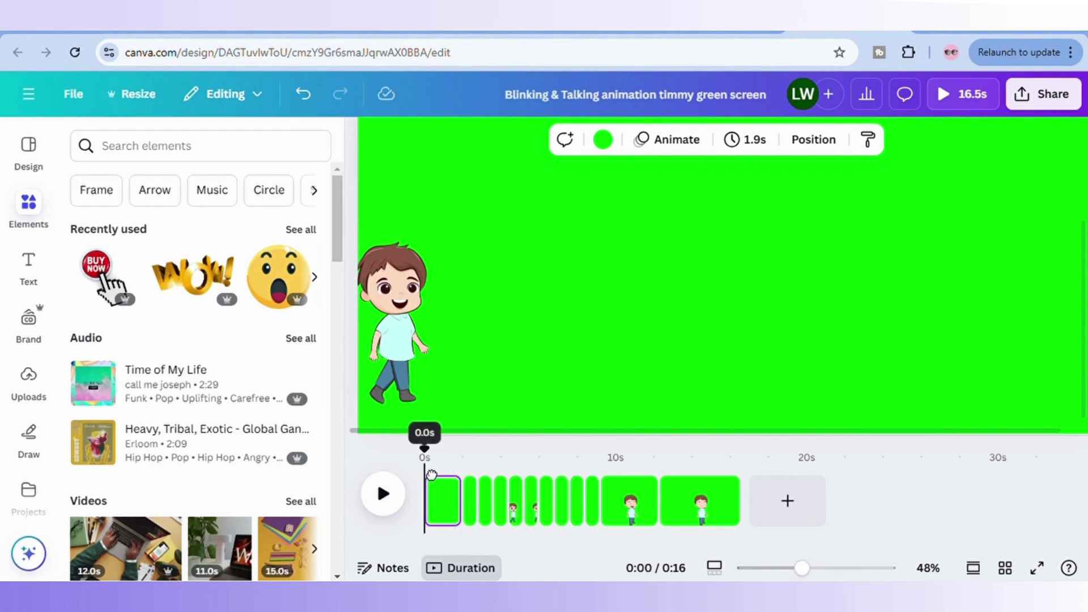
Nudge the eye element over the eye, apply Baseline, and set its direction to downward.
click(396, 295)
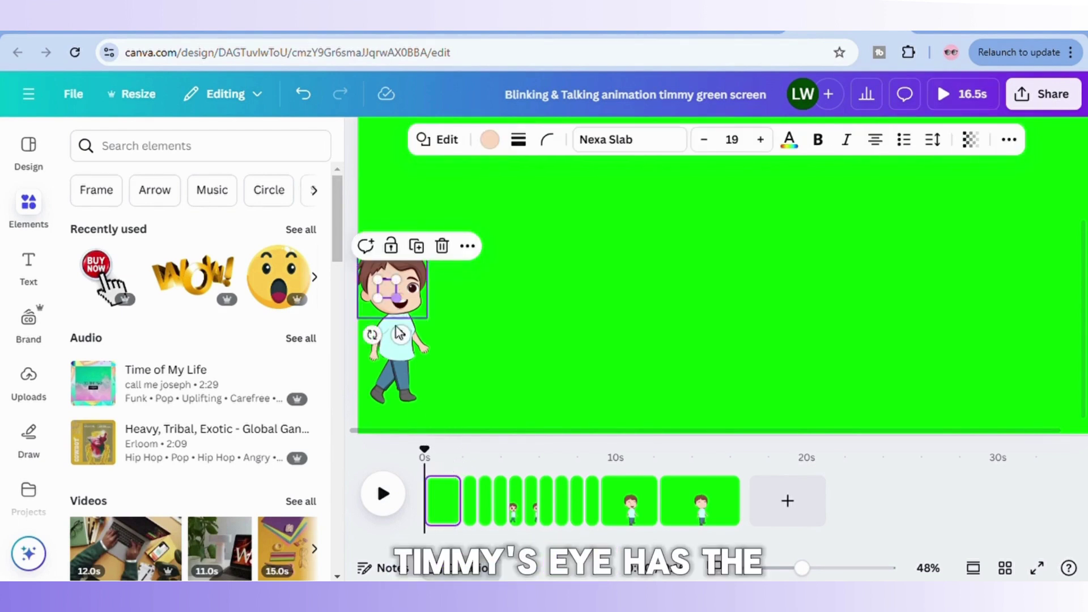
drag(408, 343, 406, 347)
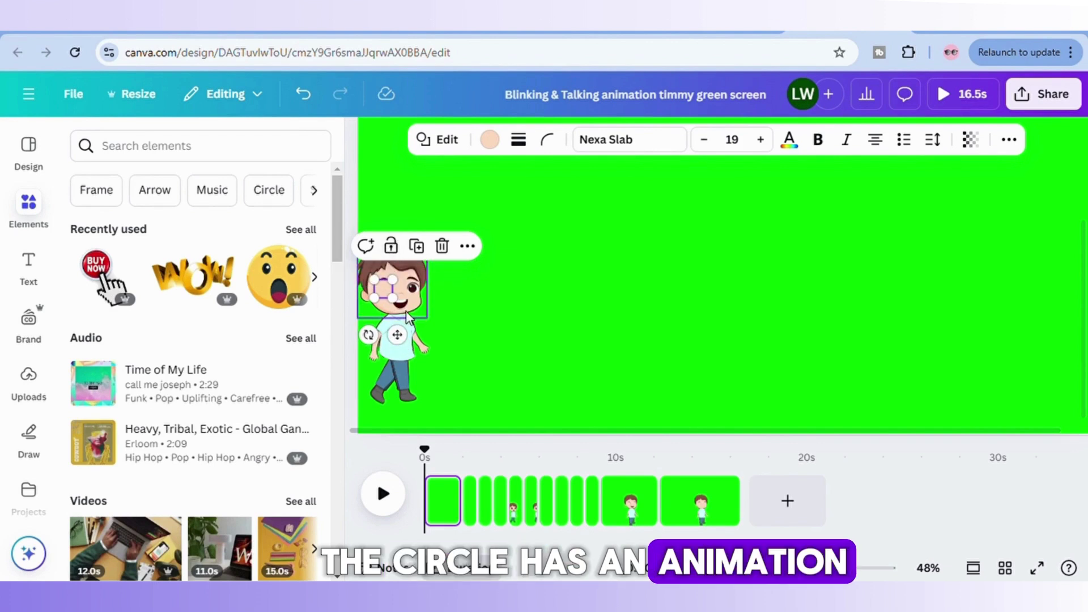
click(1009, 139)
click(904, 182)
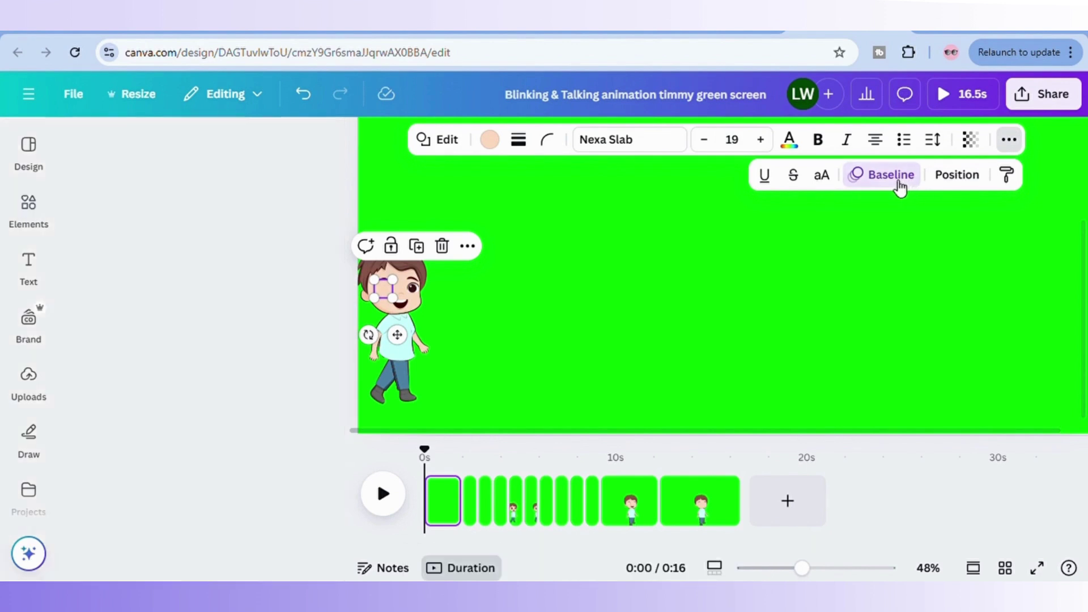
drag(336, 359, 336, 376)
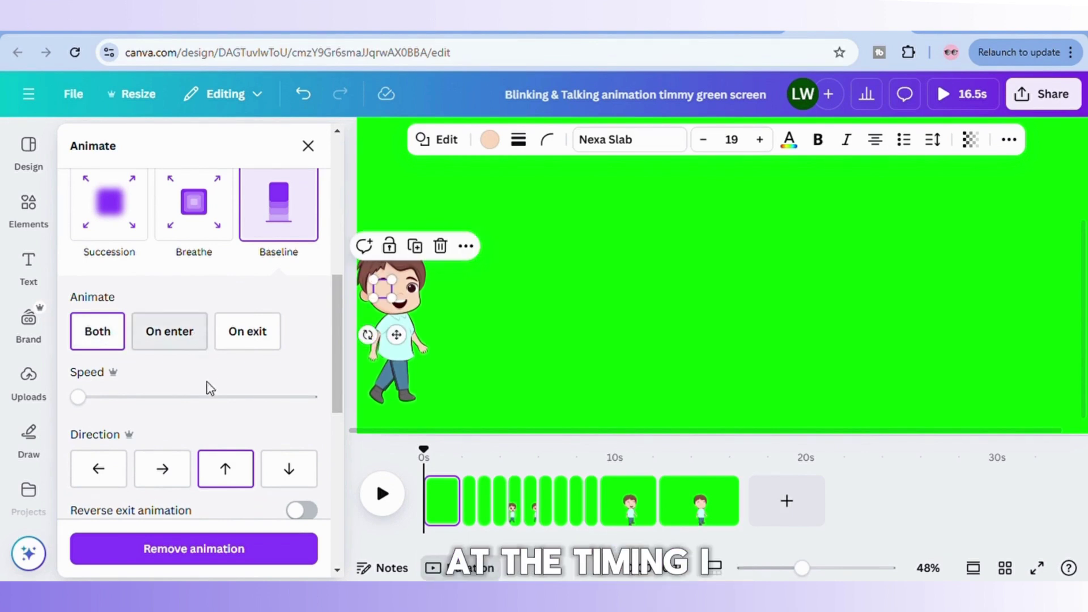
click(294, 474)
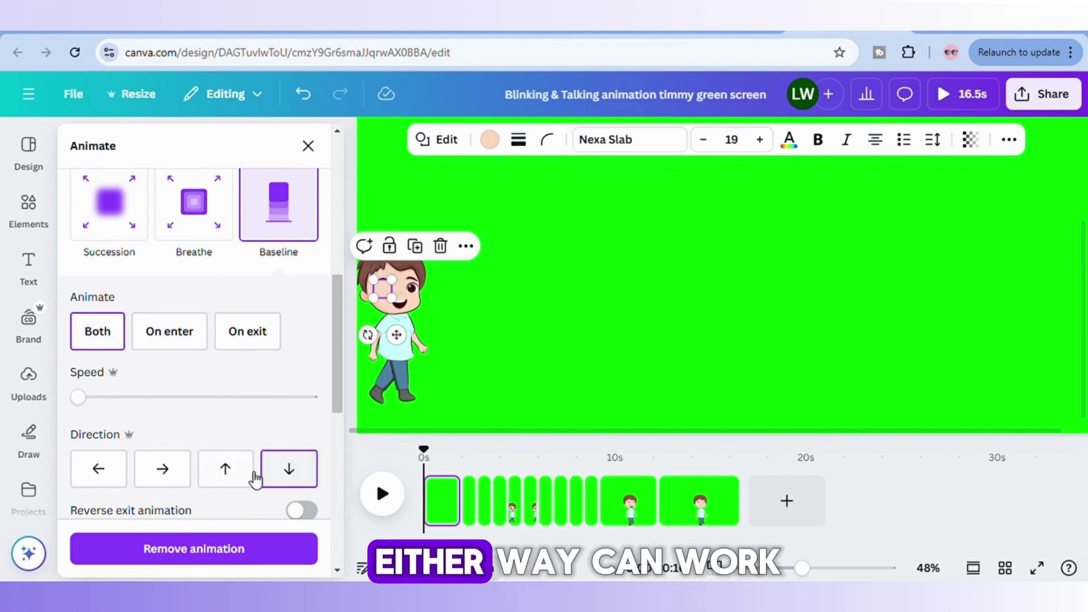
click(227, 470)
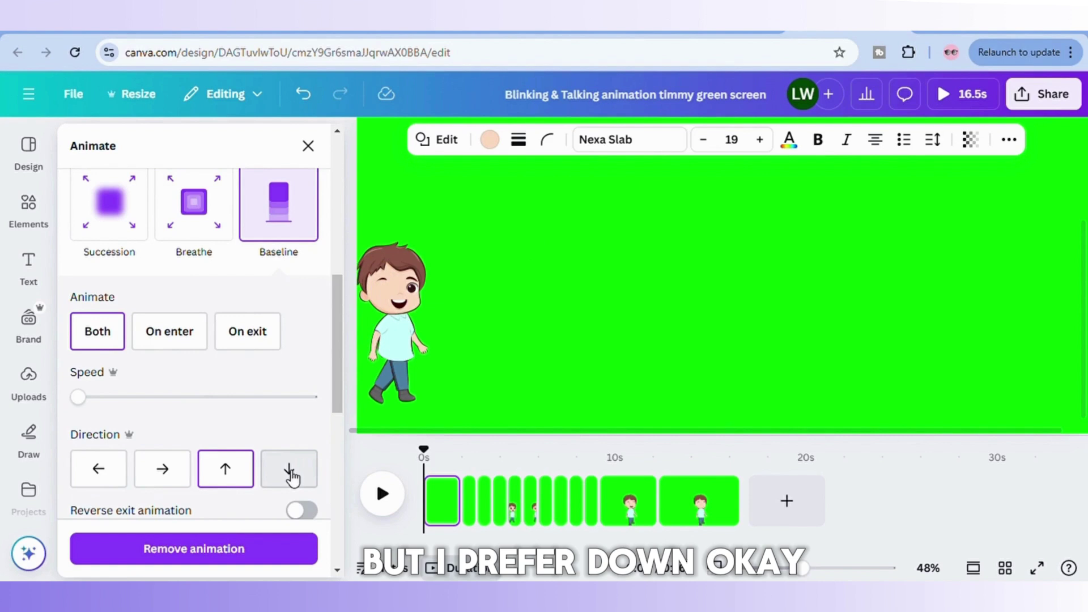
click(290, 476)
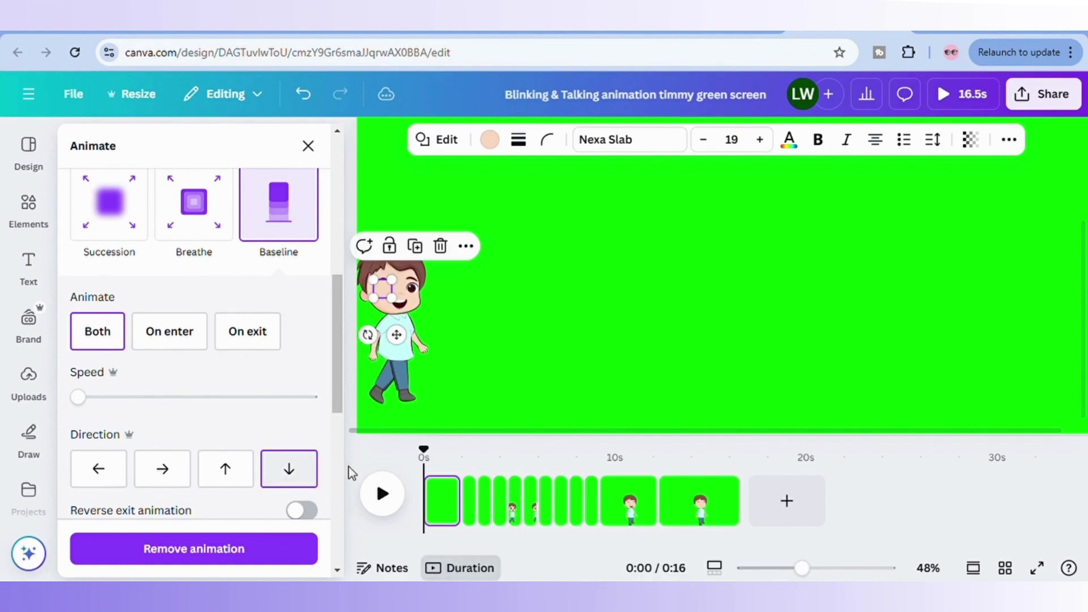
Show element timing and trim the eye element to about 0.4s at the first scene's start.
click(468, 249)
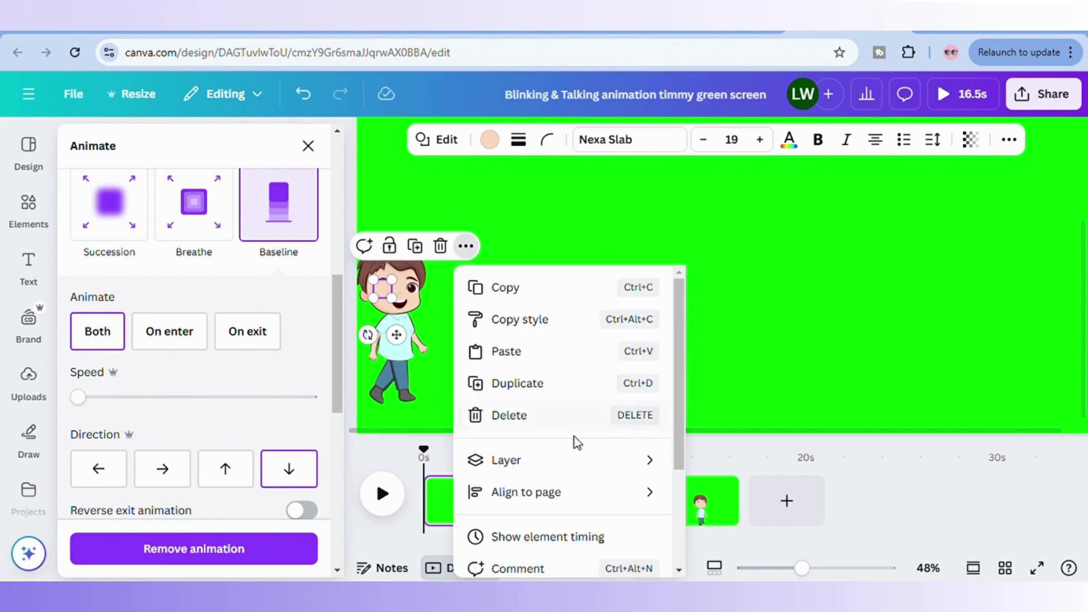
click(616, 537)
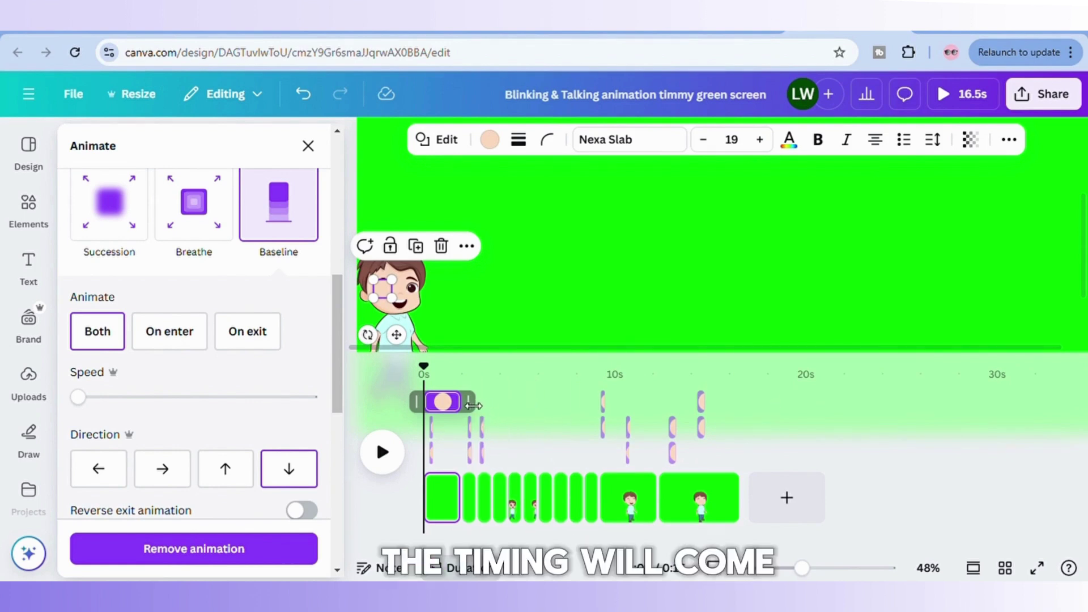
drag(473, 406, 436, 368)
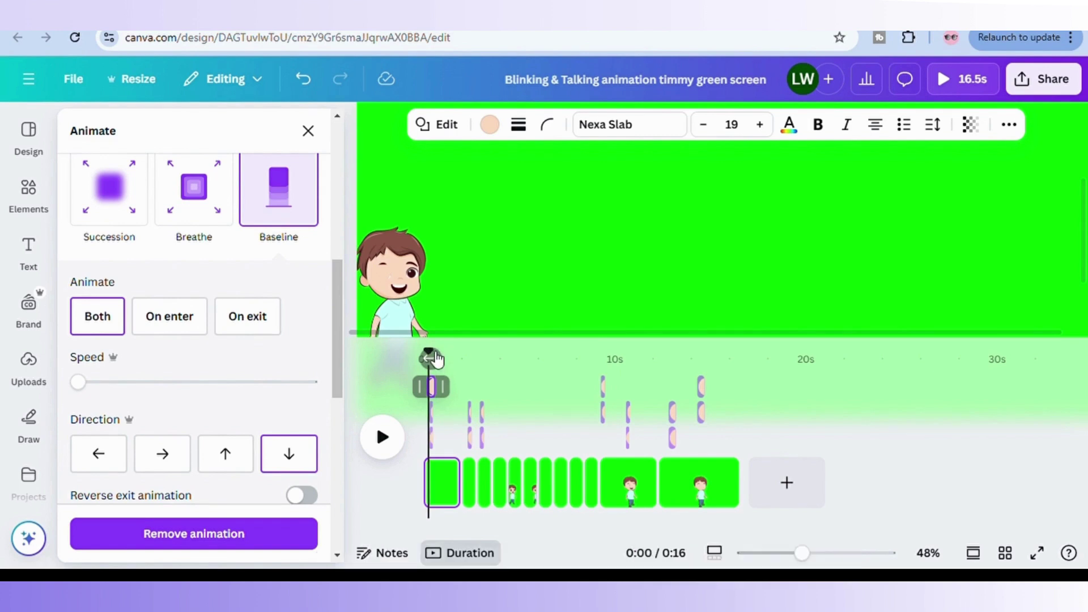
mouse_move(429, 354)
mouse_down()
mouse_move(413, 359)
mouse_move(441, 368)
mouse_up()
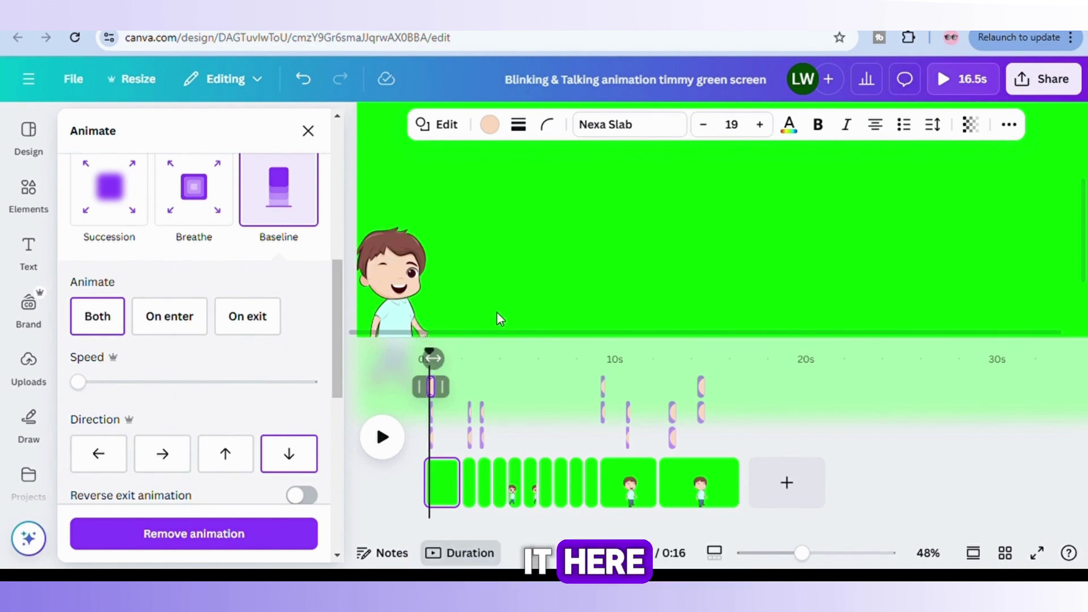
Preview the first scene's blink and nudge the eye element's clip timing.
click(461, 485)
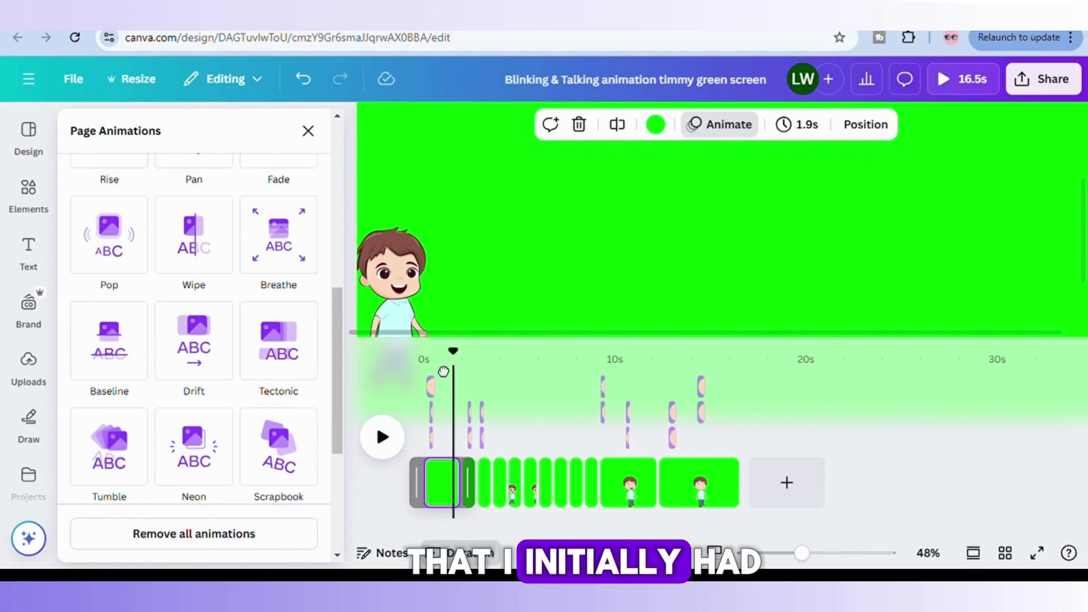
drag(449, 371, 423, 376)
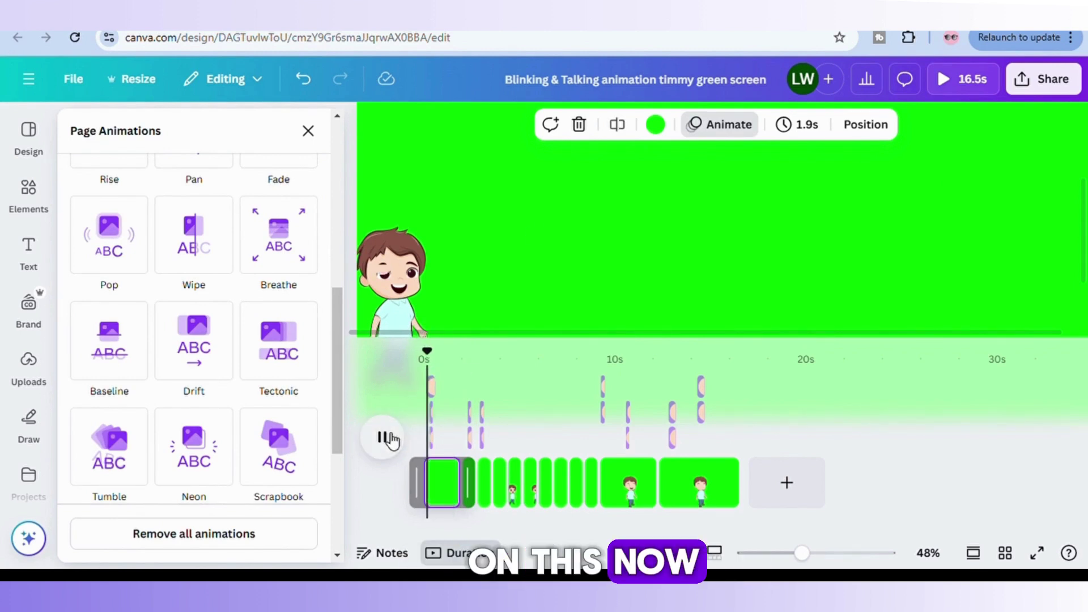
click(389, 438)
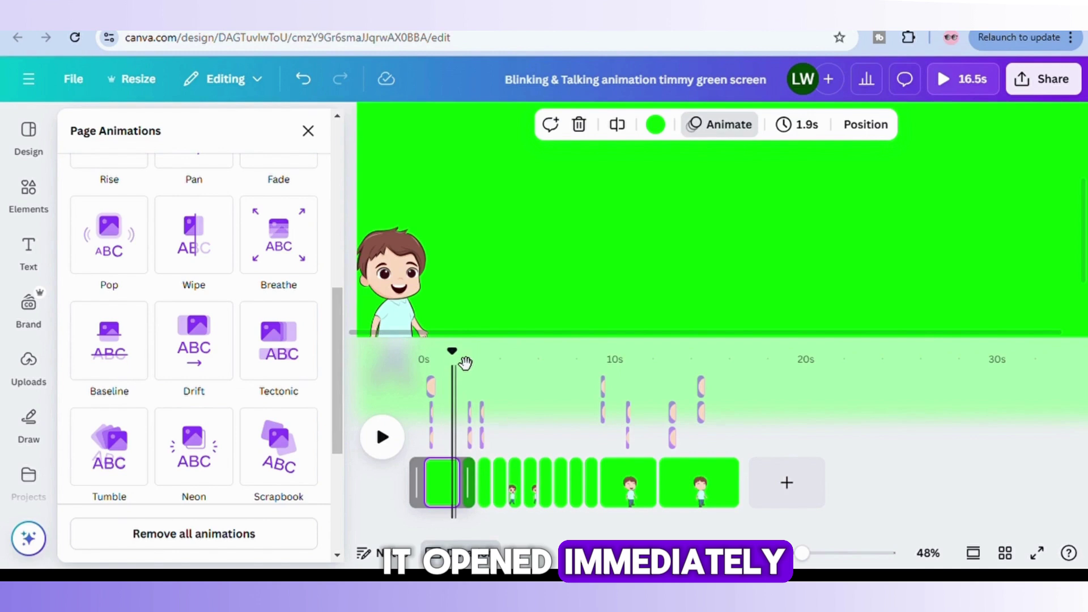
drag(448, 374, 437, 379)
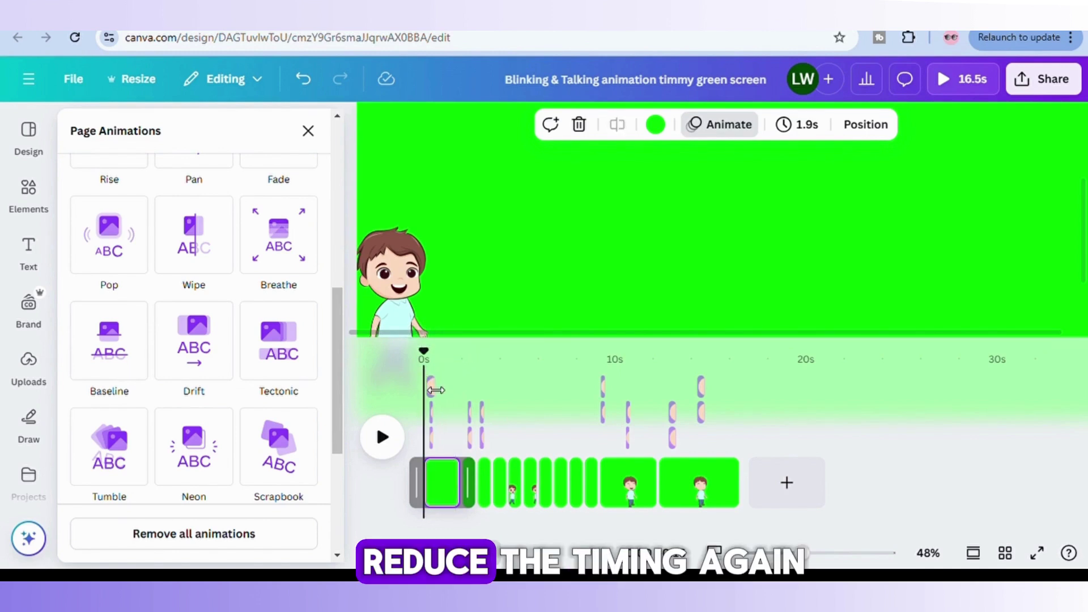
click(430, 387)
click(436, 386)
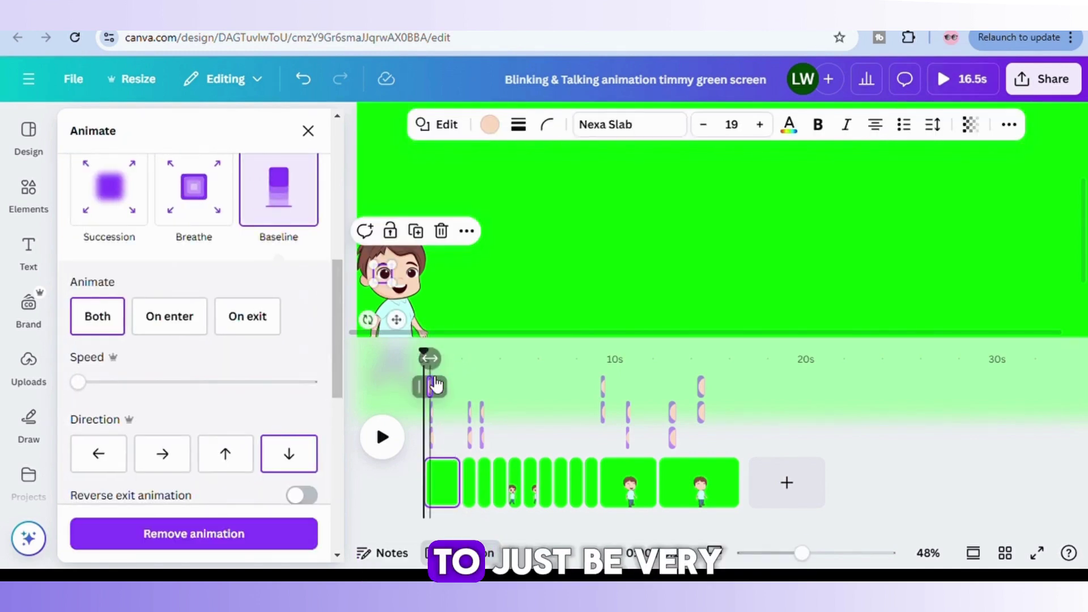
drag(440, 366, 439, 365)
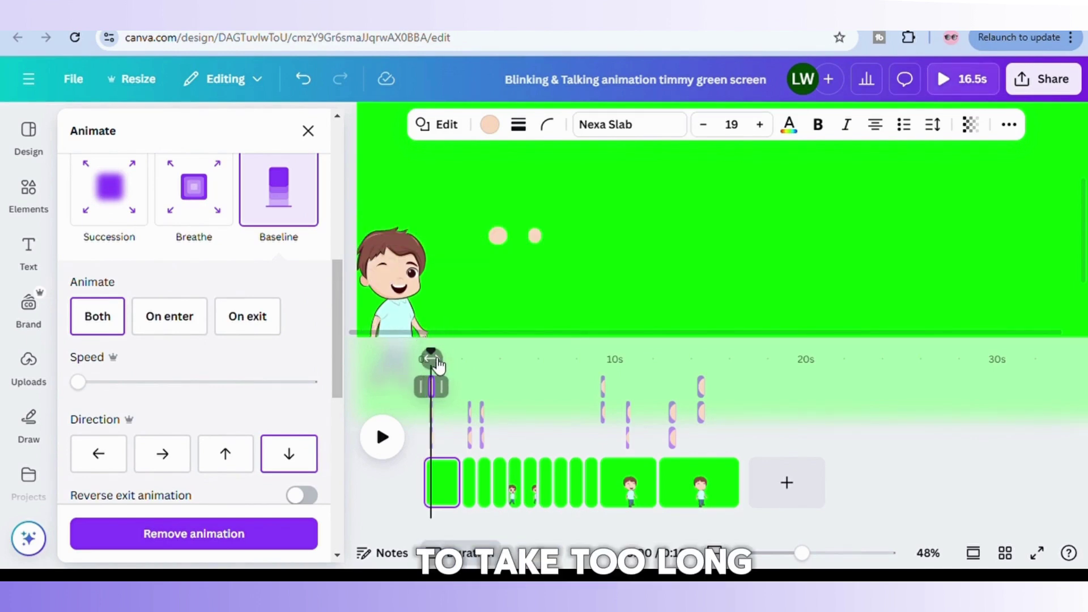
click(430, 371)
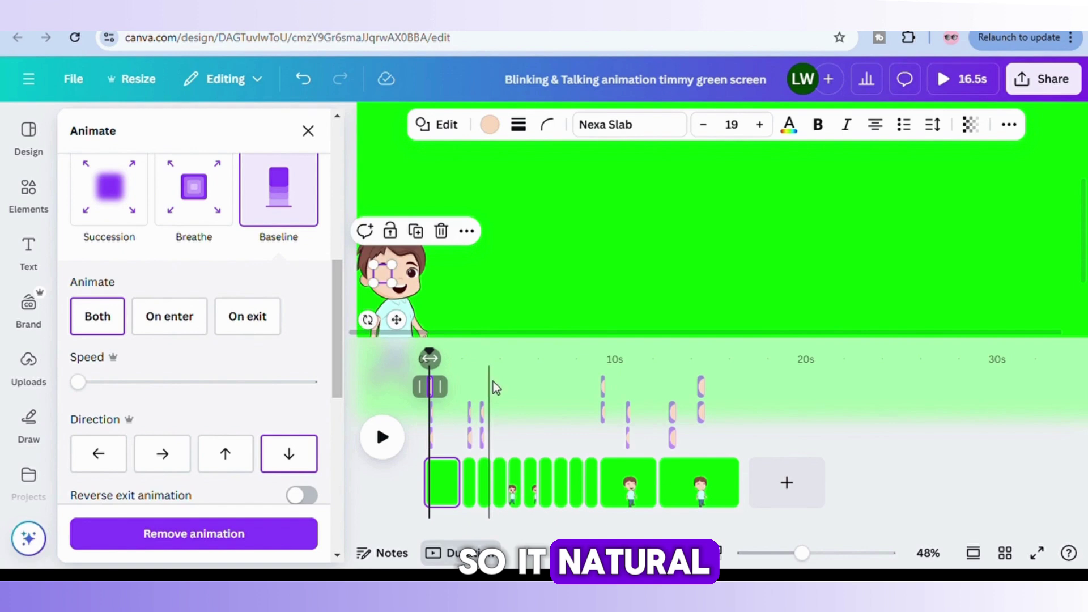
Trim the first scene's eye element to 0.3 seconds and play back to check the blink.
click(446, 479)
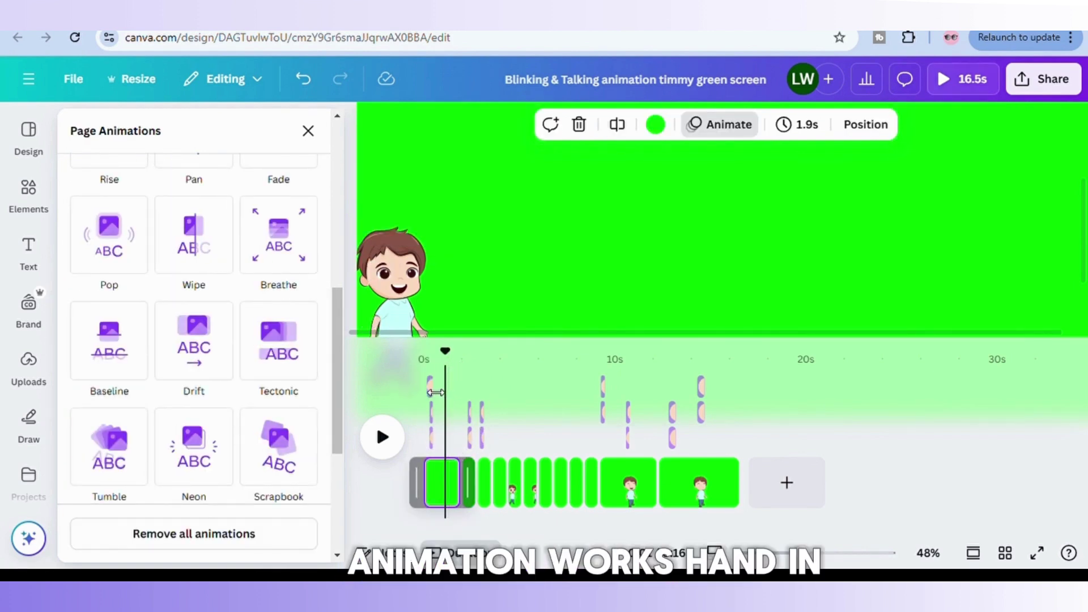
click(436, 392)
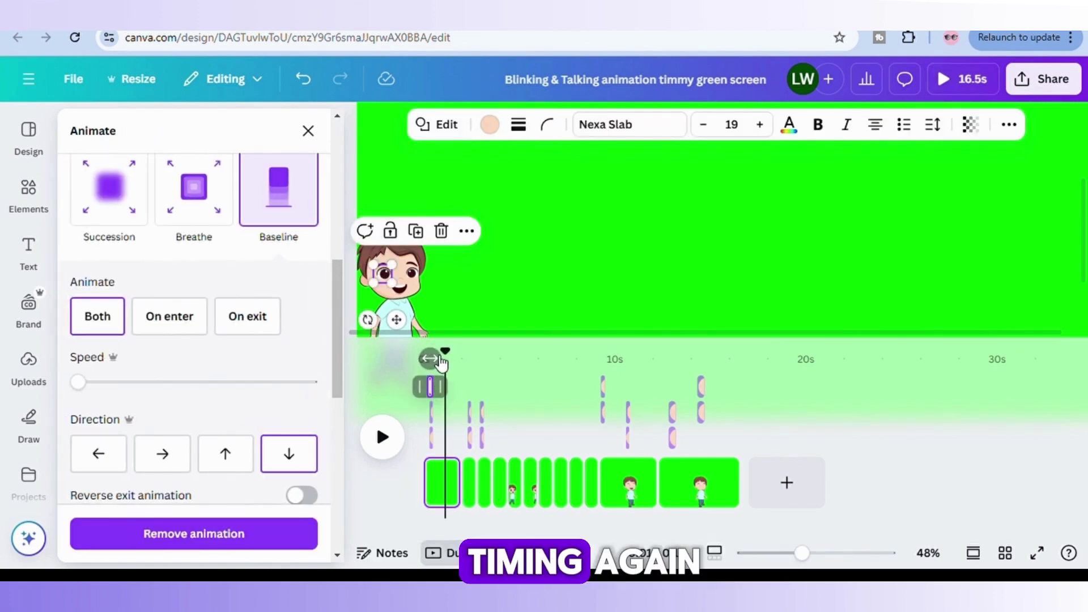
drag(444, 363, 444, 368)
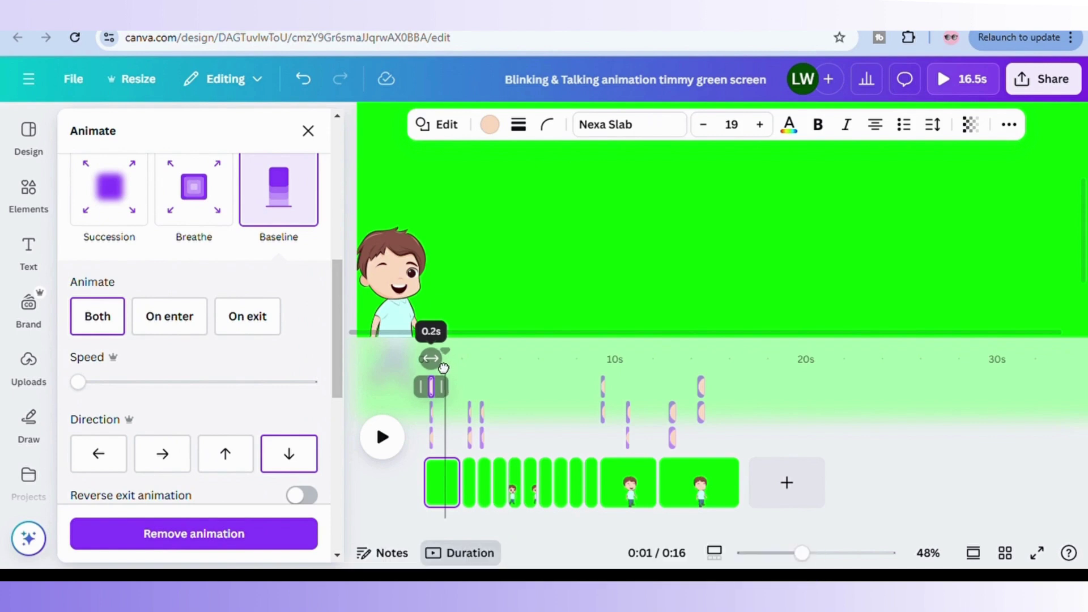
click(497, 369)
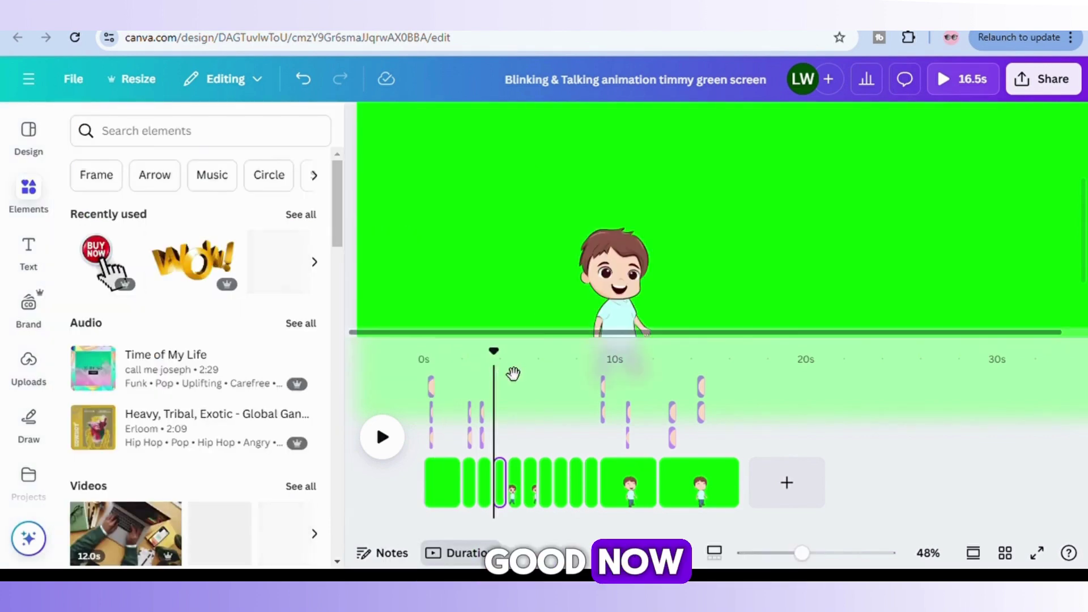
drag(488, 370, 434, 382)
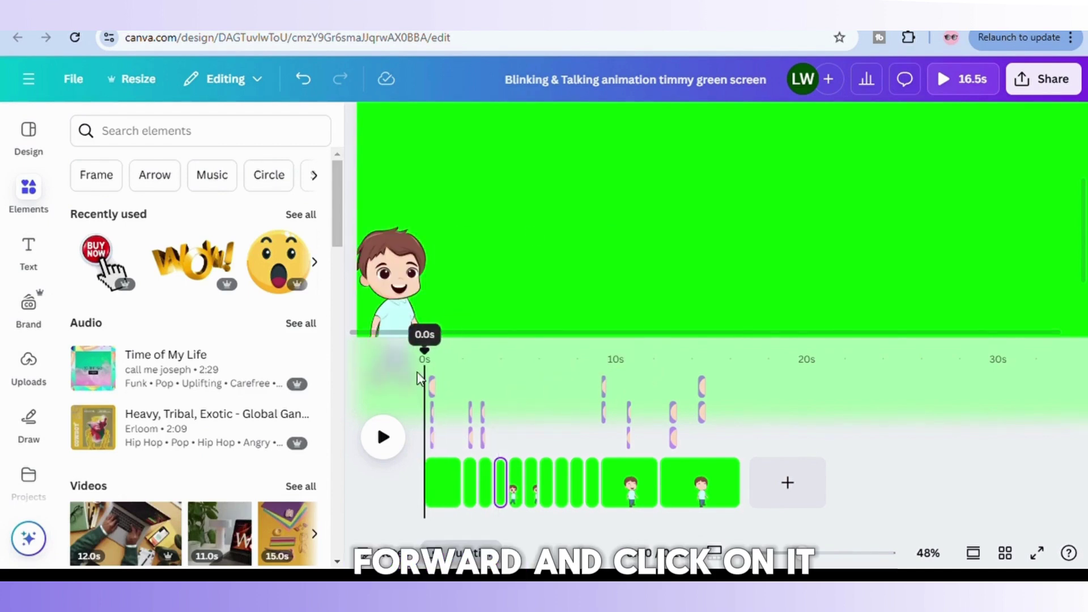
click(384, 439)
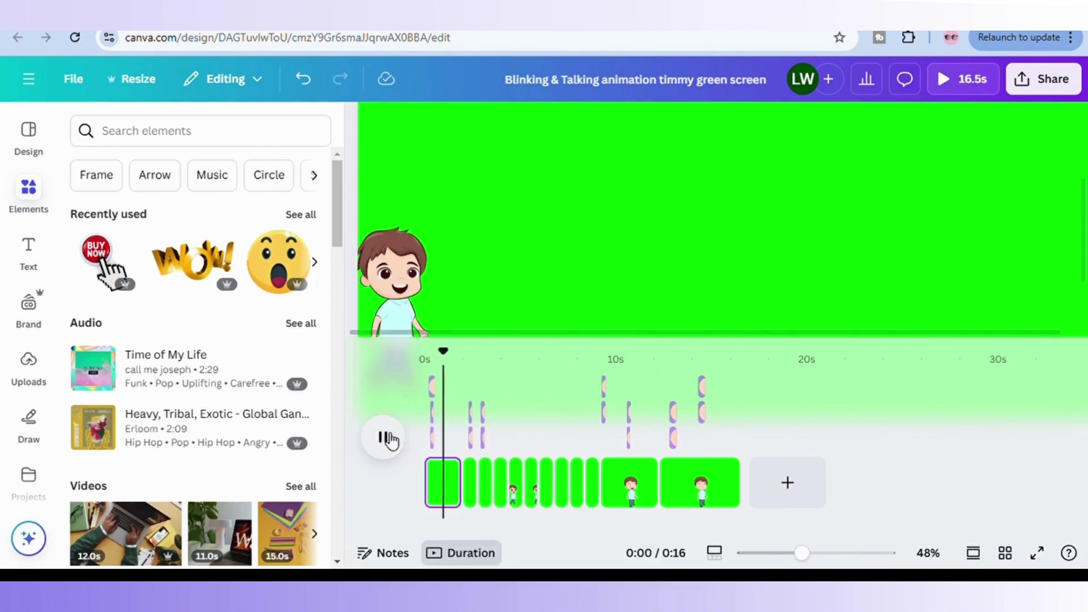
click(386, 438)
drag(471, 361, 440, 394)
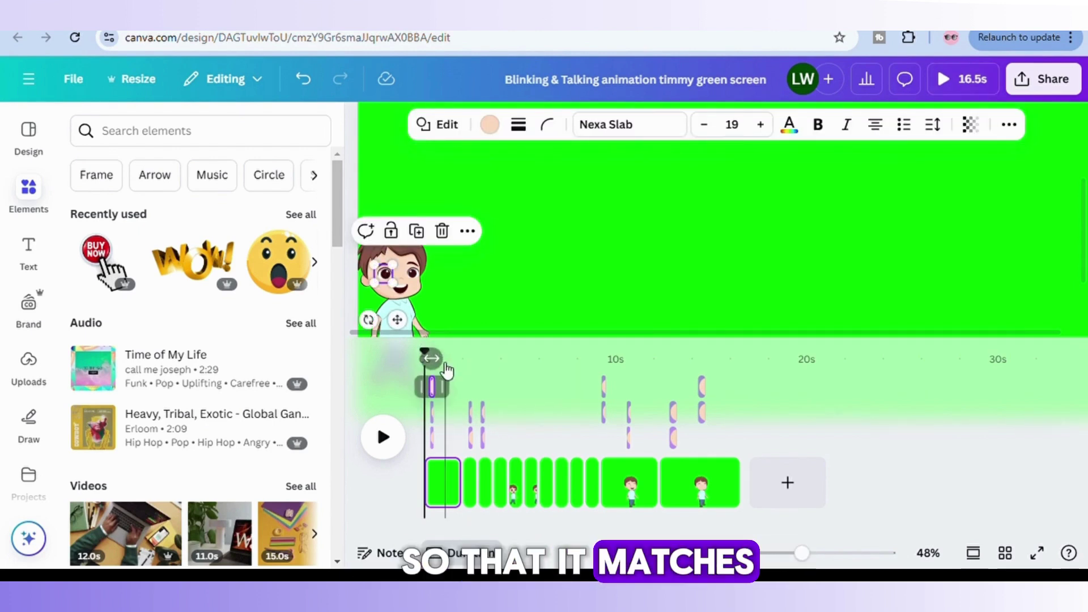
click(522, 300)
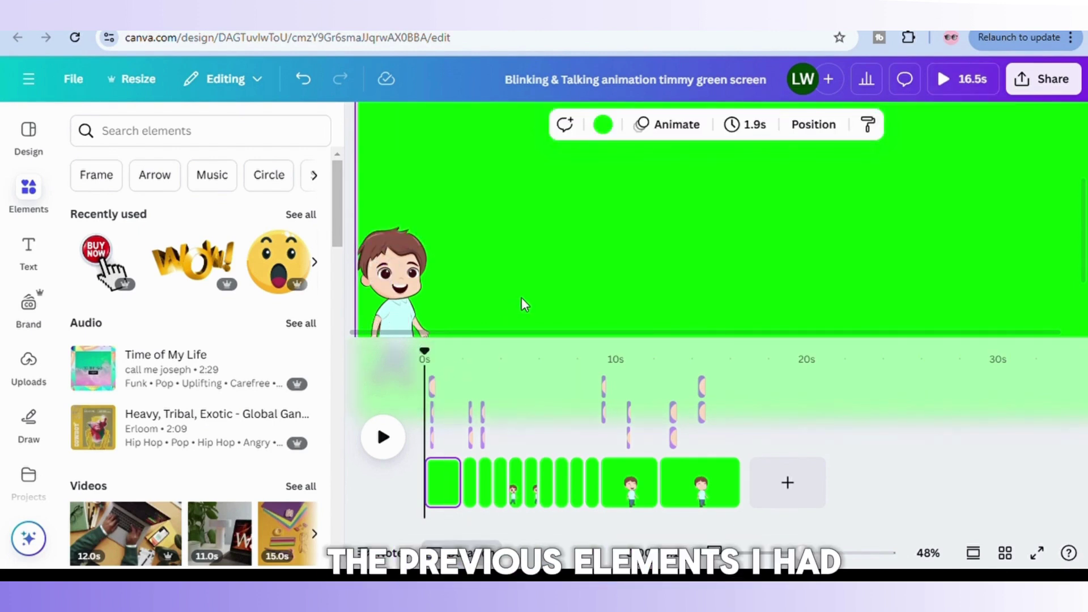
Cut the eye element's timing further to about 0.1s at the very start of the first page.
click(443, 395)
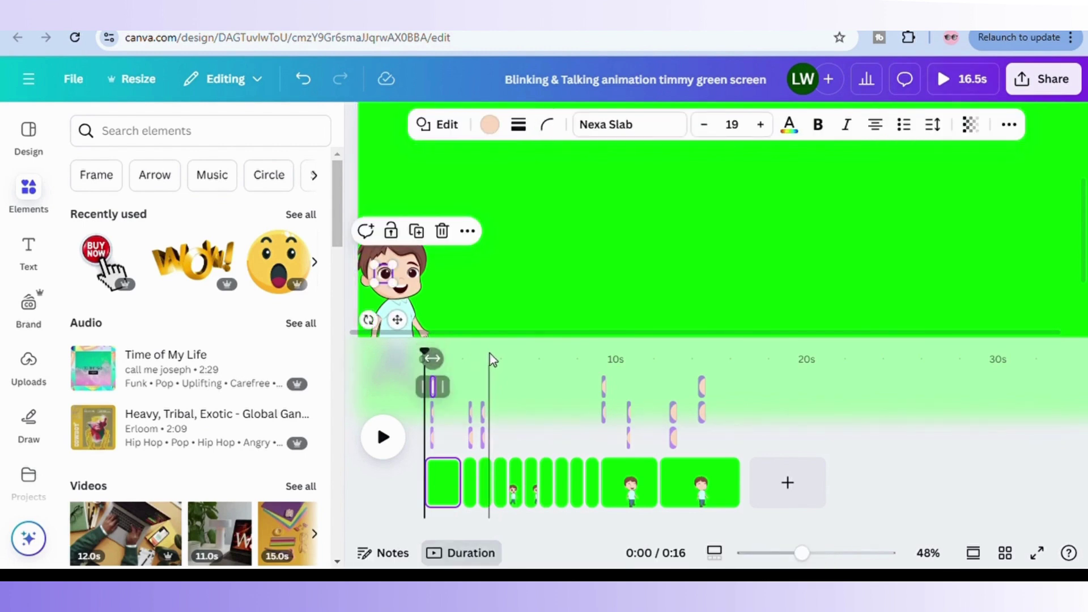
click(491, 359)
click(437, 422)
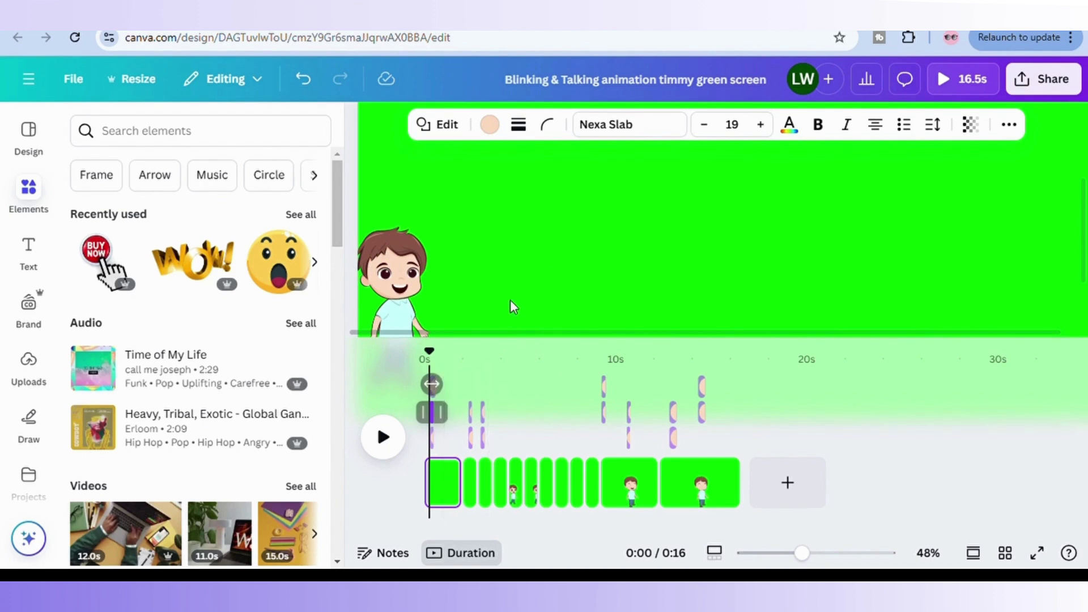
click(455, 478)
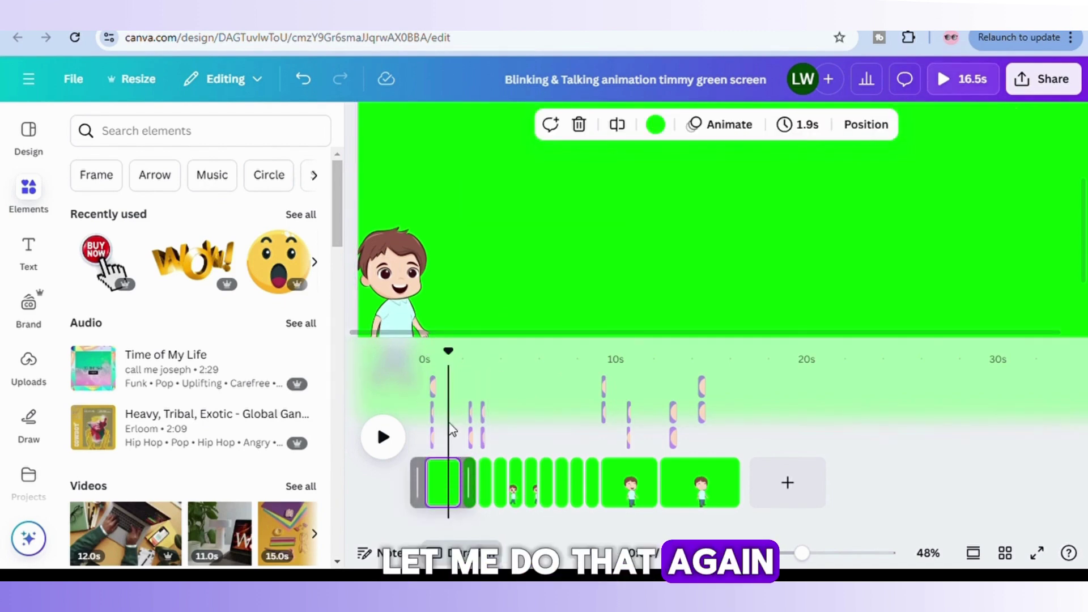
click(439, 388)
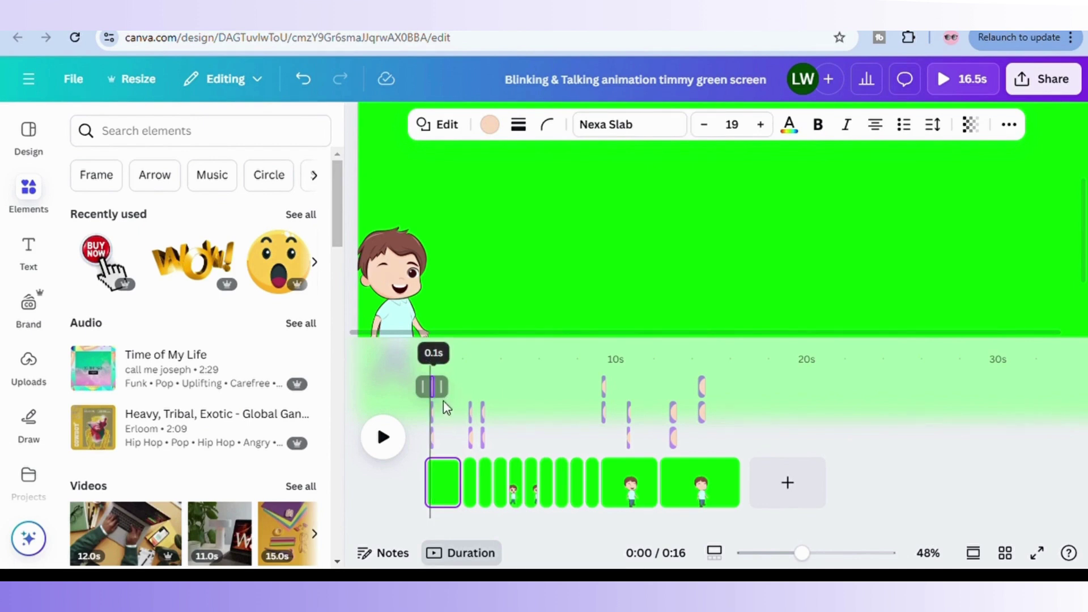
click(474, 322)
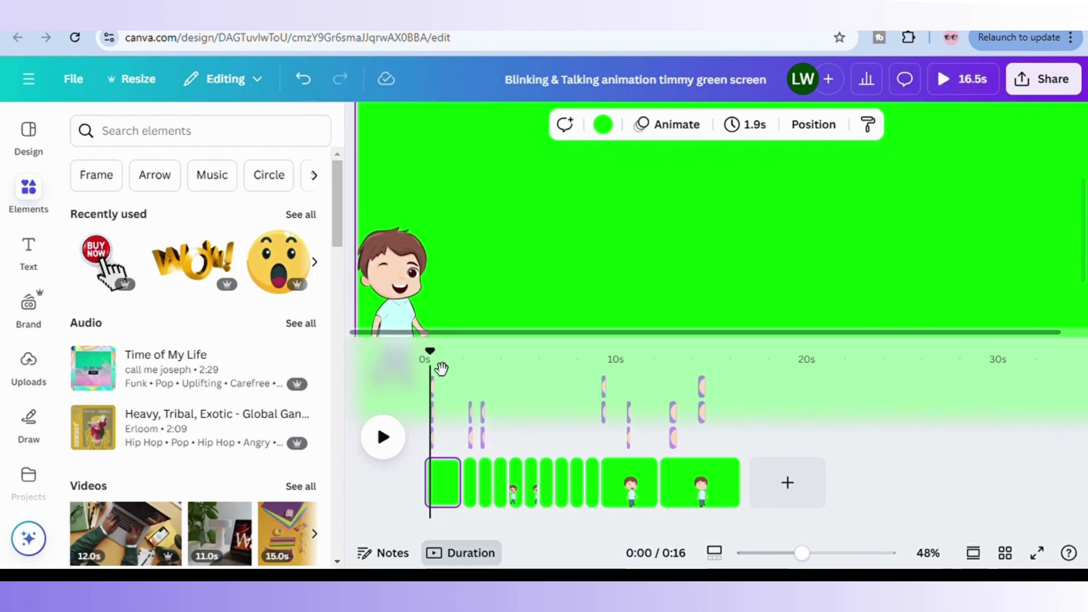
drag(431, 372, 418, 374)
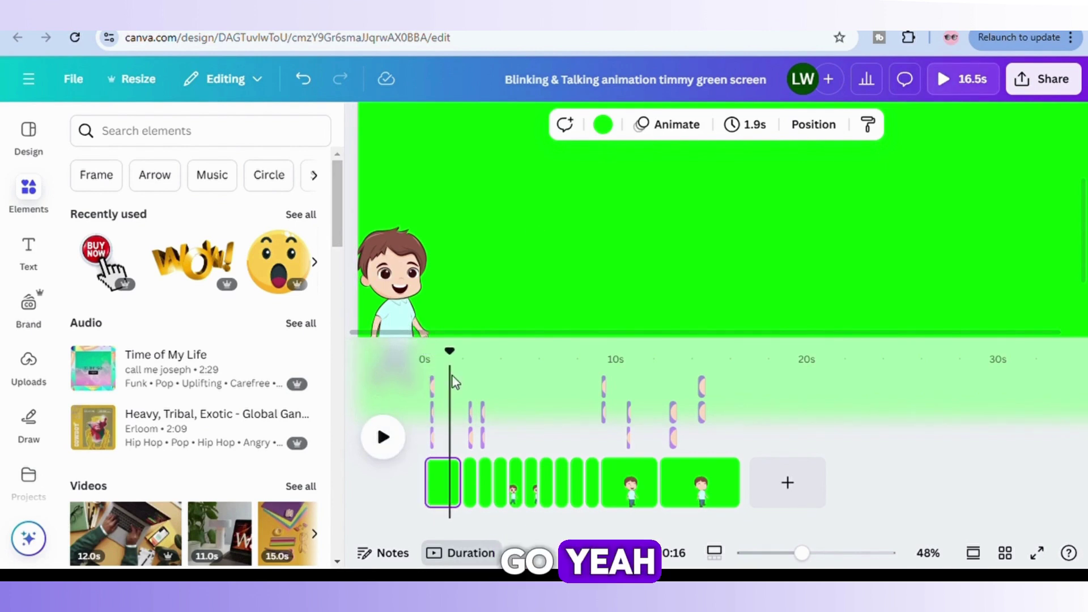
At 0.3s, duplicate the skin-coloured eye circle on Timmy's face.
drag(459, 371, 438, 379)
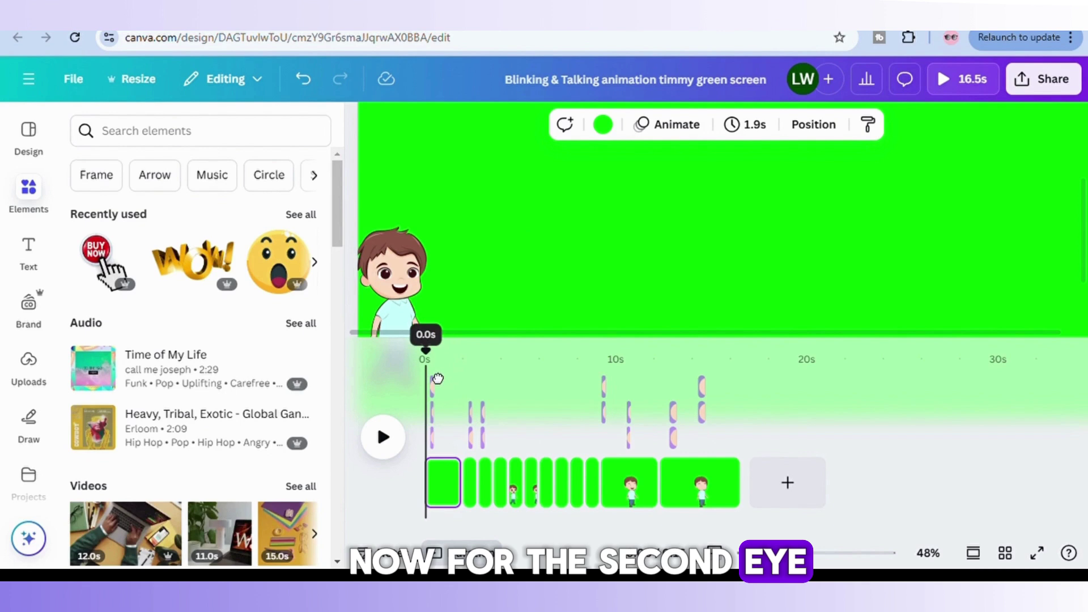
click(433, 373)
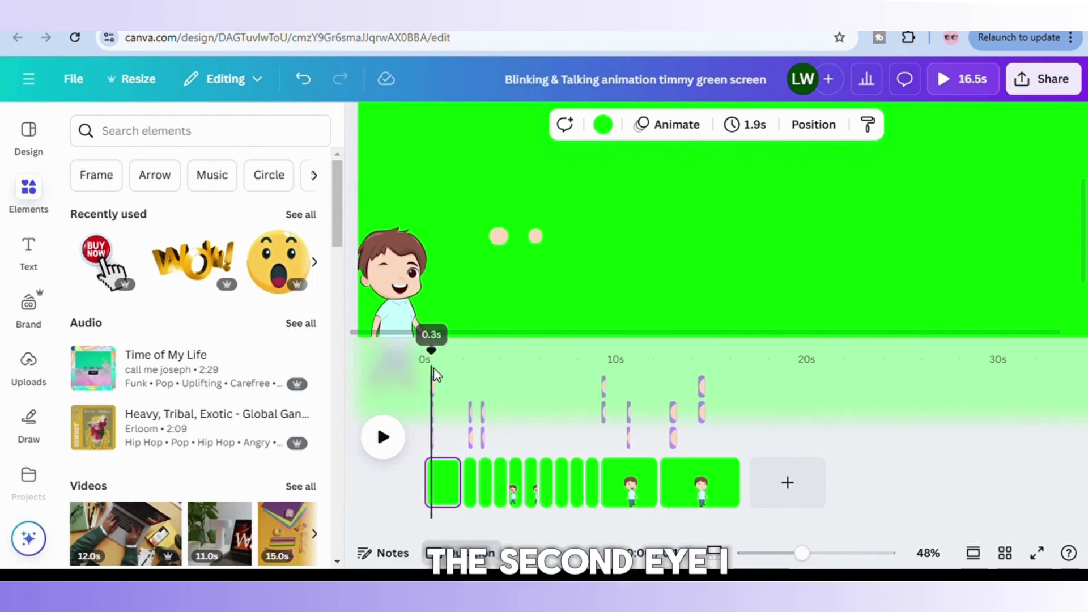
click(416, 276)
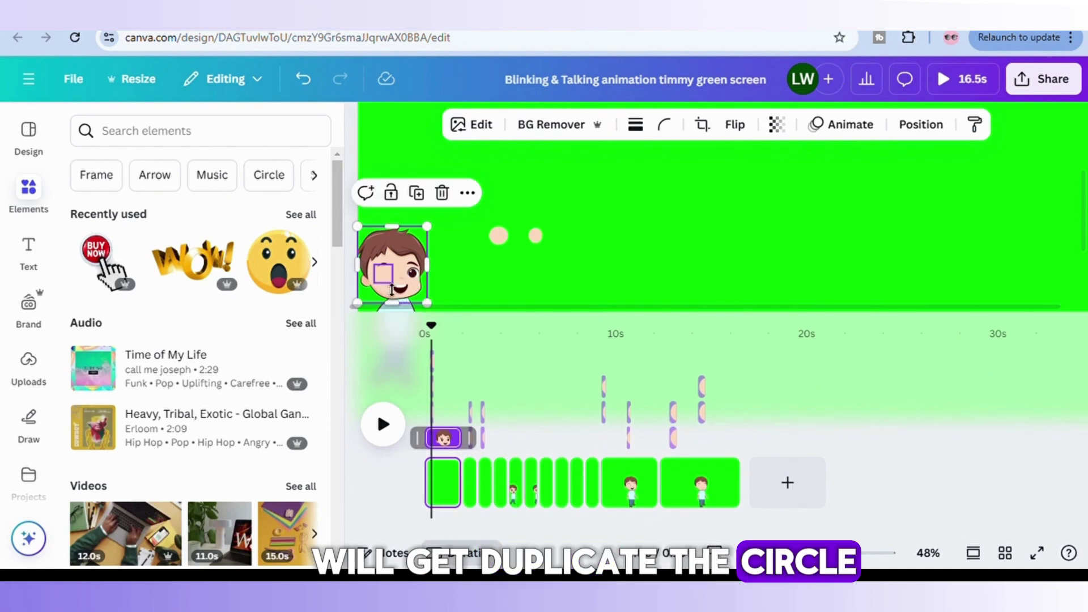
click(407, 269)
click(417, 232)
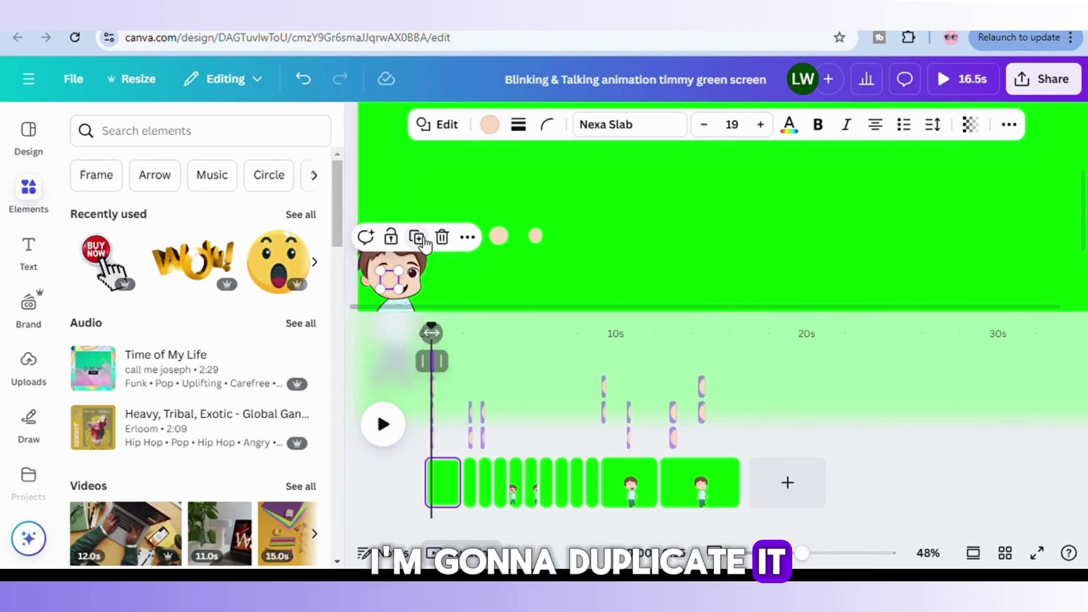
Play the opening from 0s and scrub to 0.8s to check the blink.
click(466, 335)
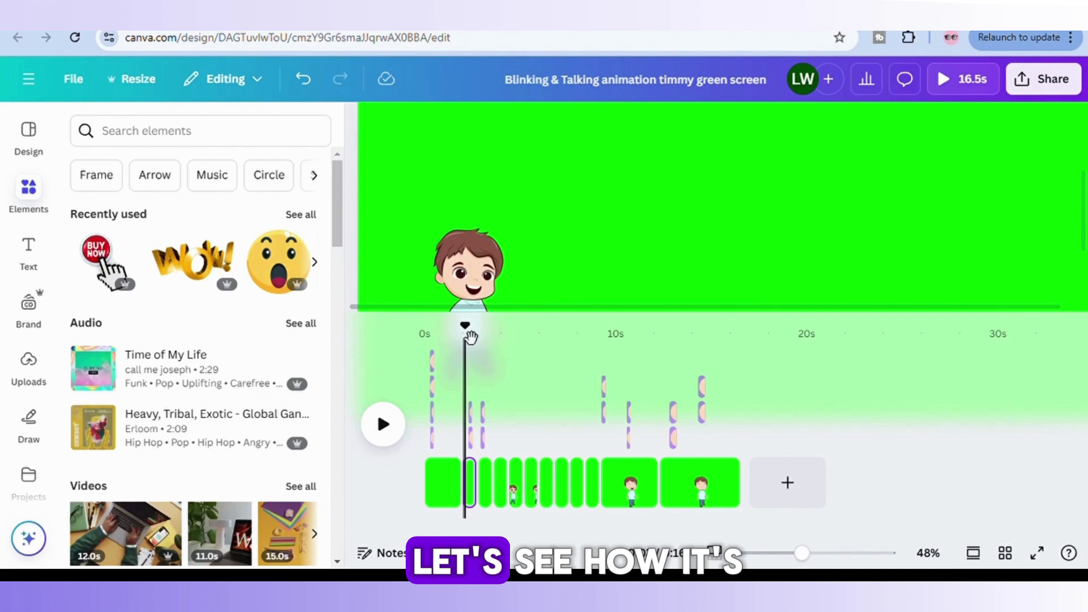
drag(473, 338, 425, 334)
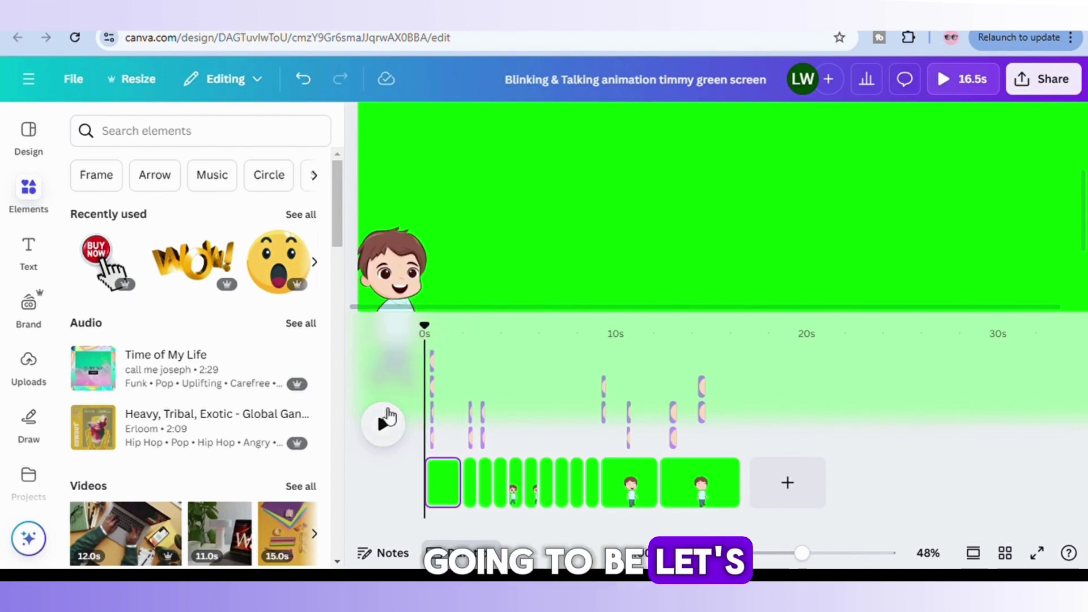
click(388, 422)
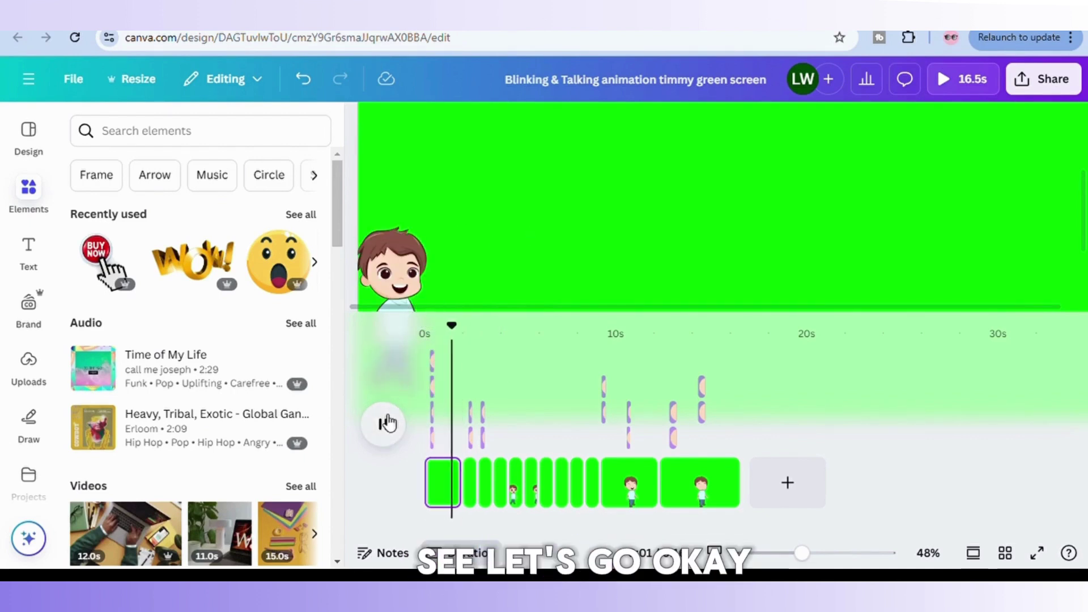
click(386, 423)
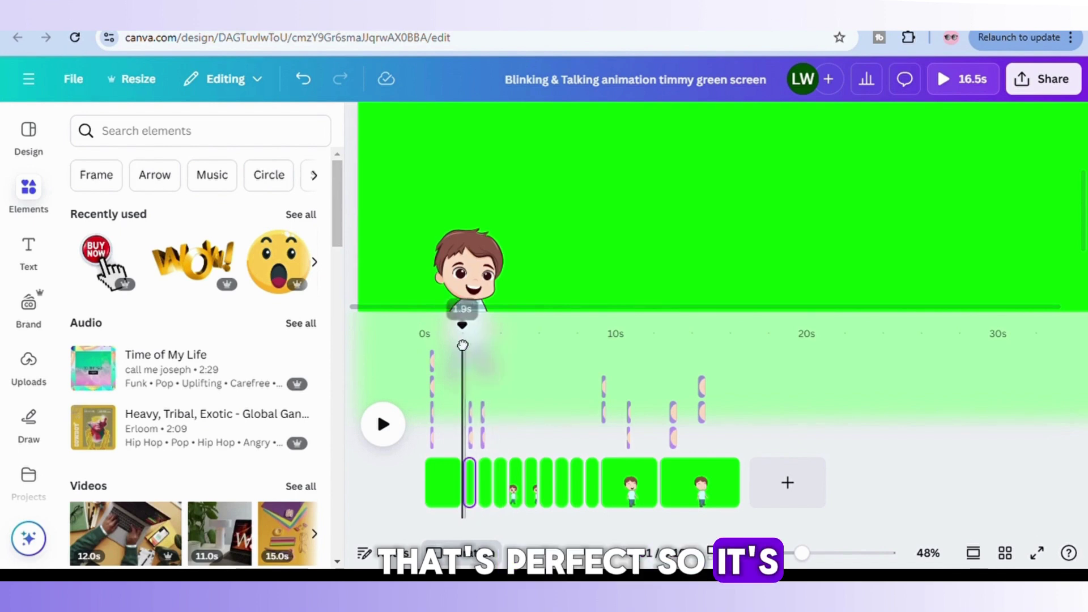
drag(463, 345, 433, 358)
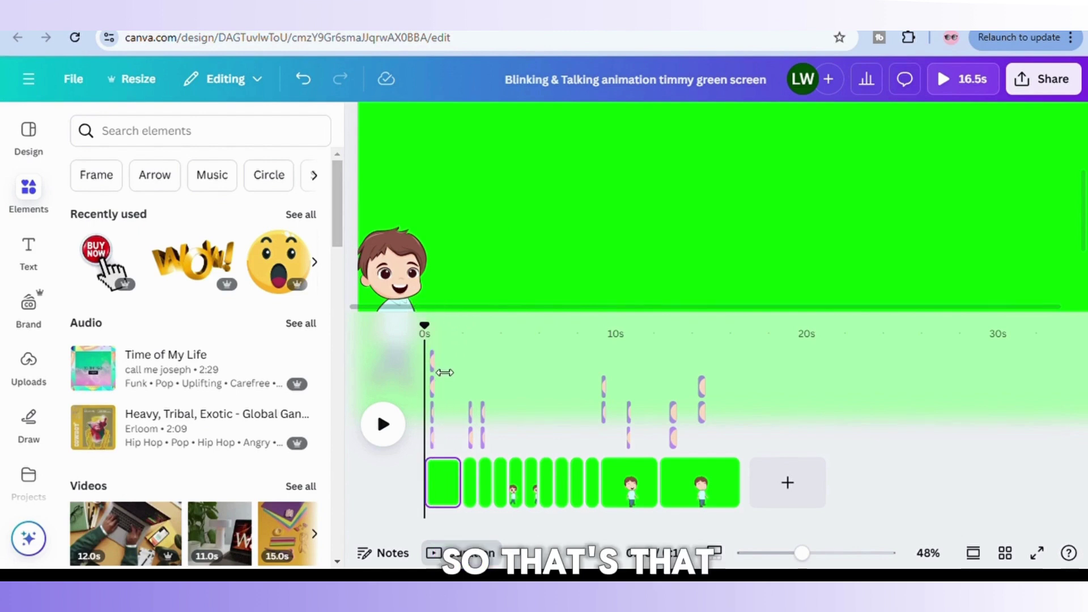
Delete the leftover peach eye dots in the opening blink frame, then rewind to 0s.
click(433, 417)
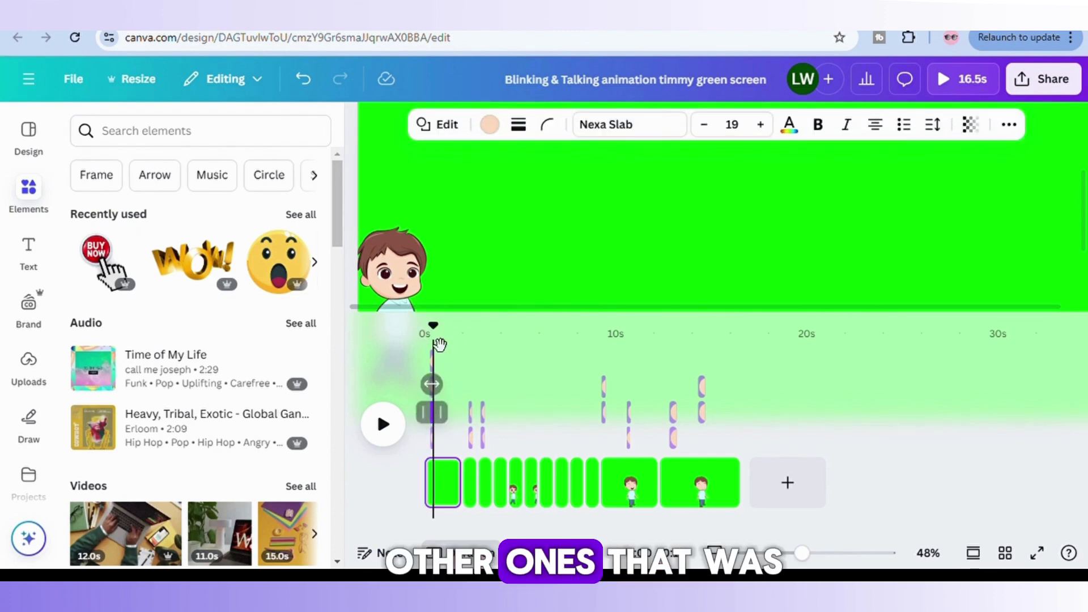
drag(441, 337, 426, 339)
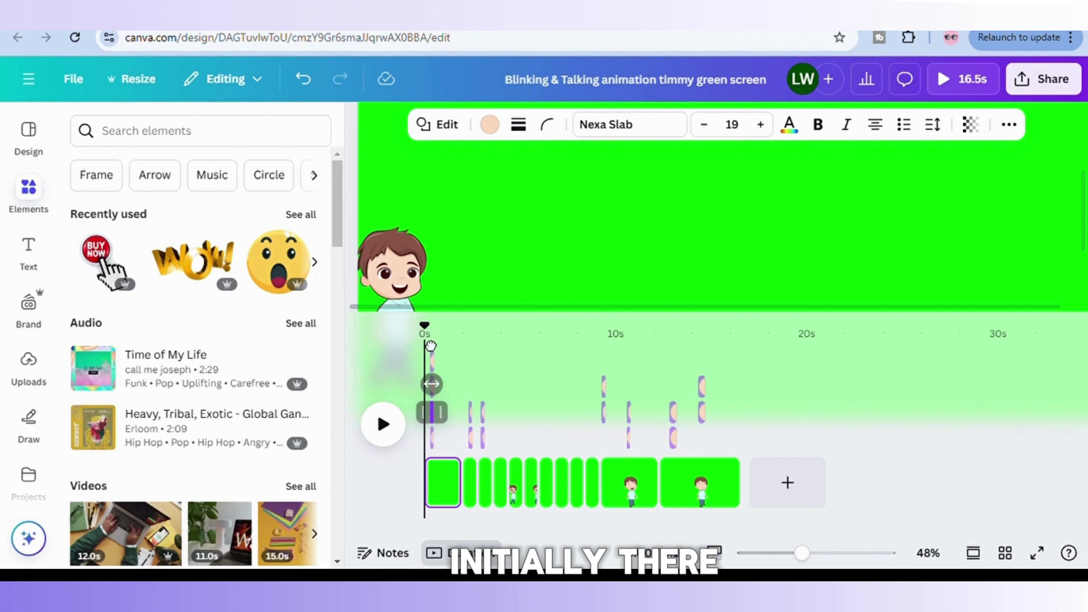
click(441, 442)
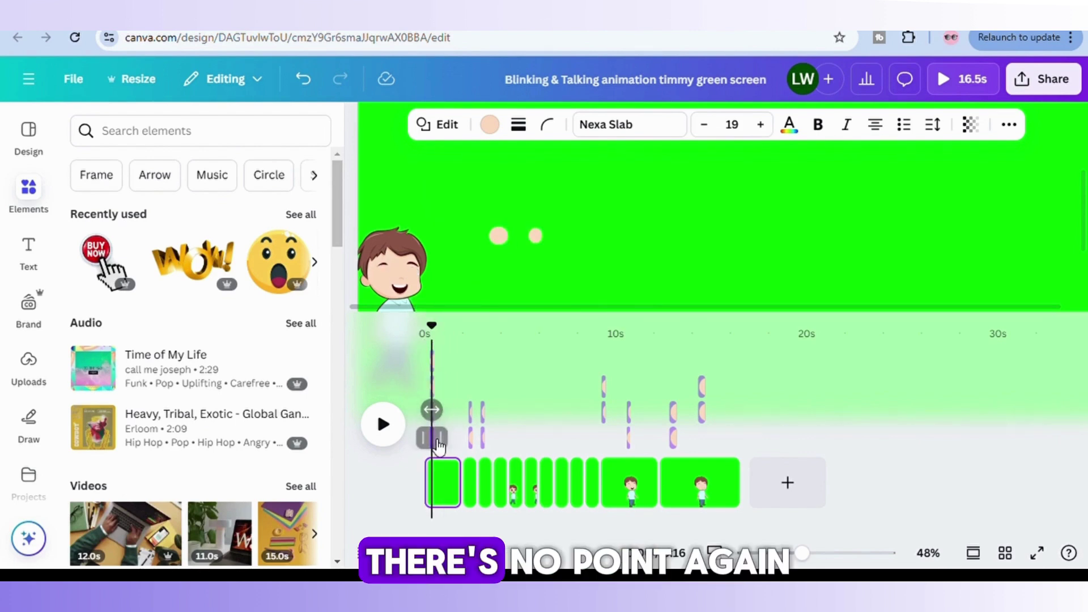
click(498, 235)
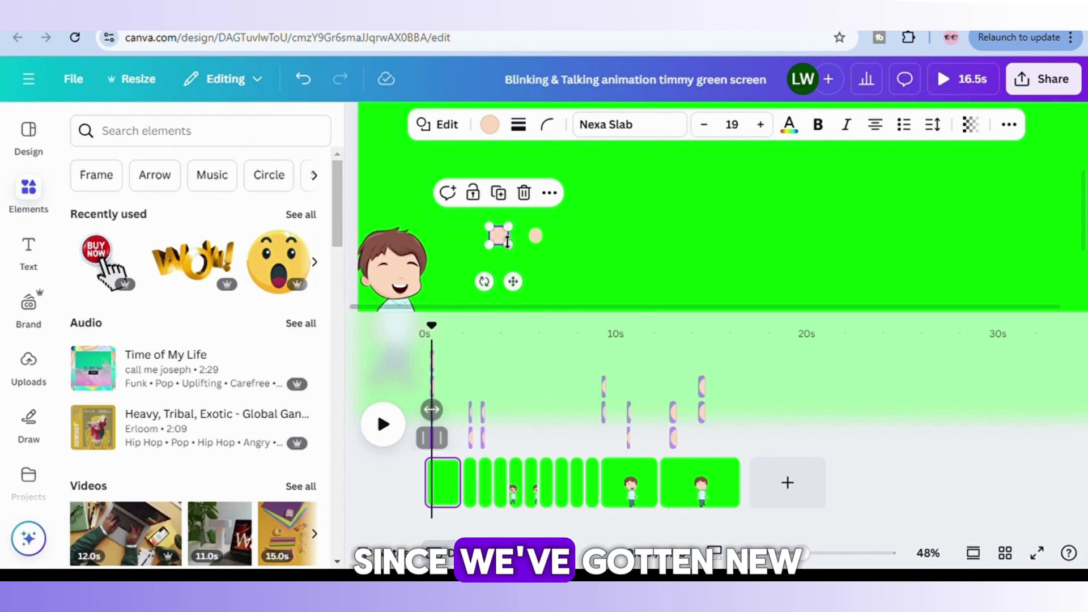
key(Delete)
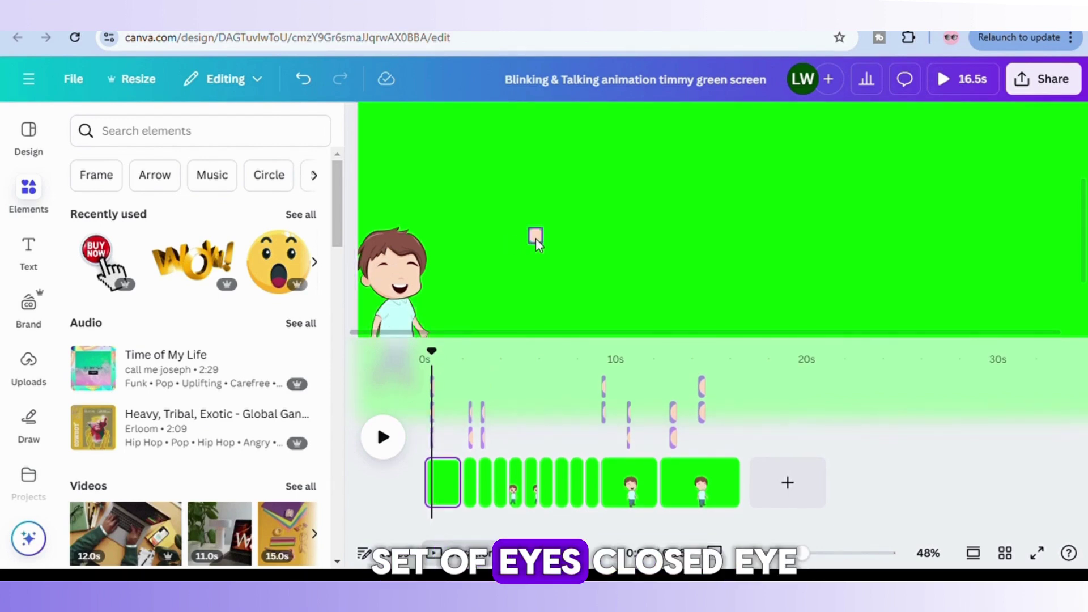
click(535, 237)
key(Delete)
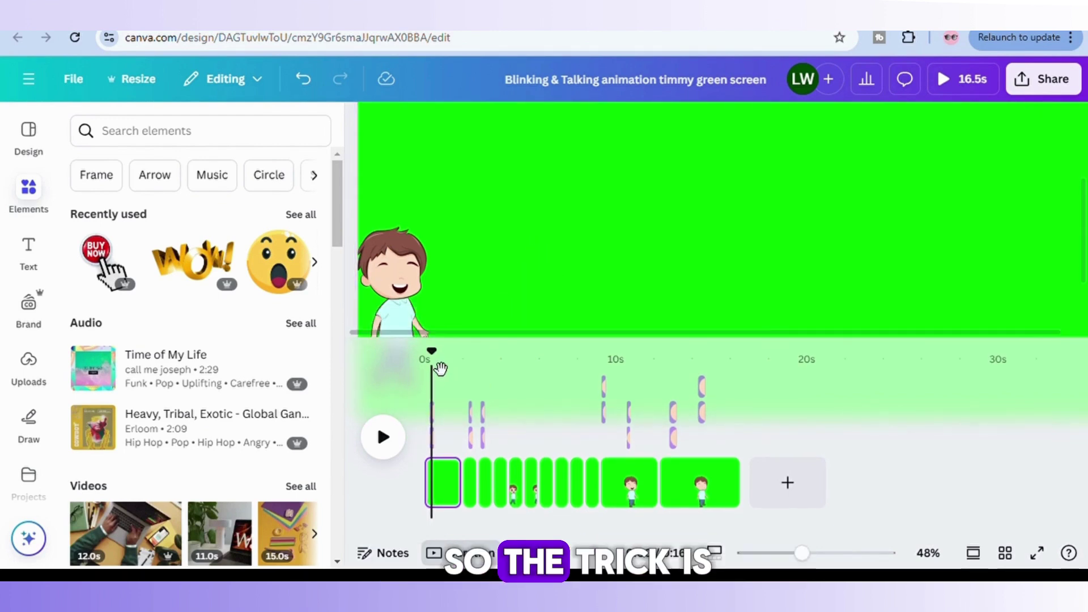
drag(432, 363, 425, 363)
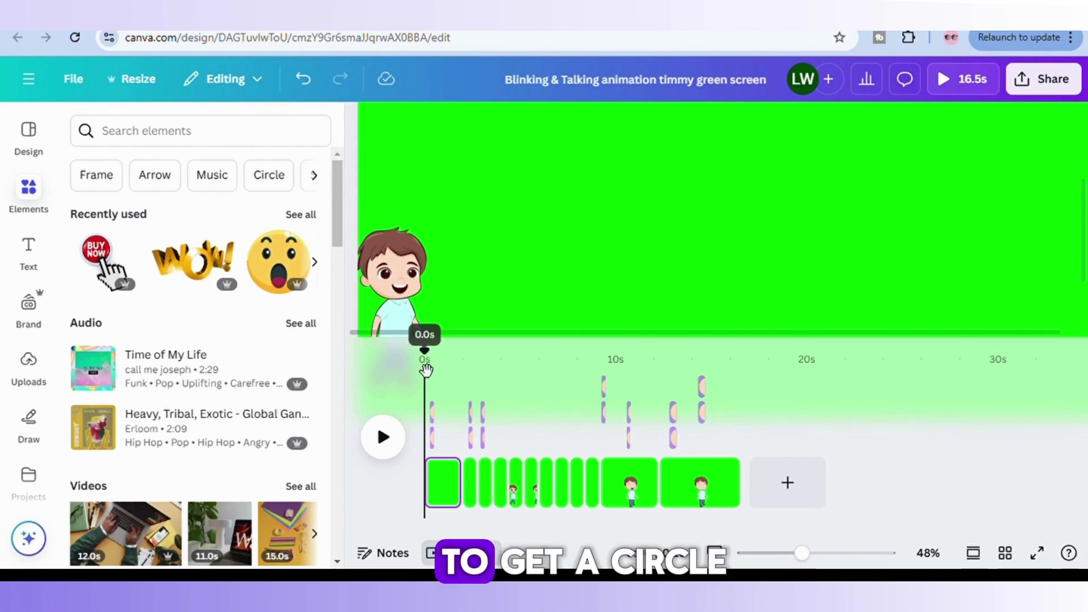
click(399, 452)
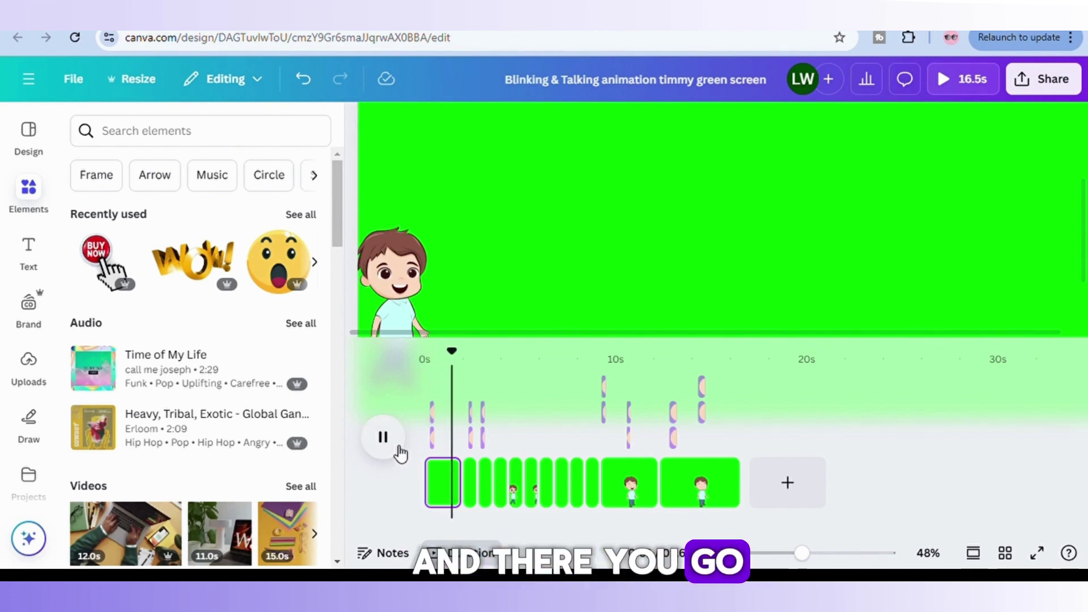
drag(475, 366, 436, 376)
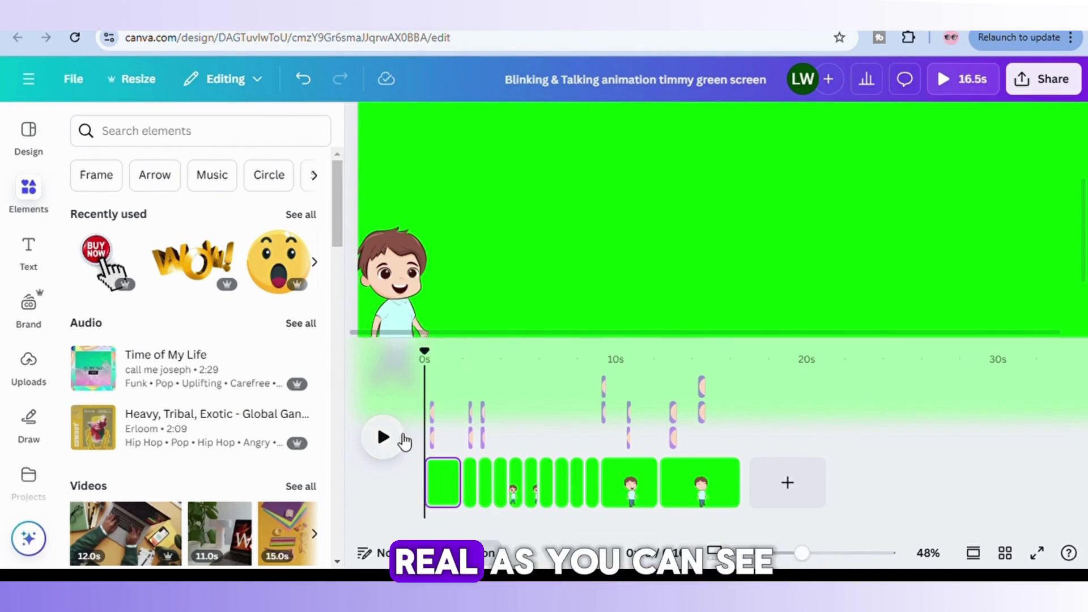
click(383, 438)
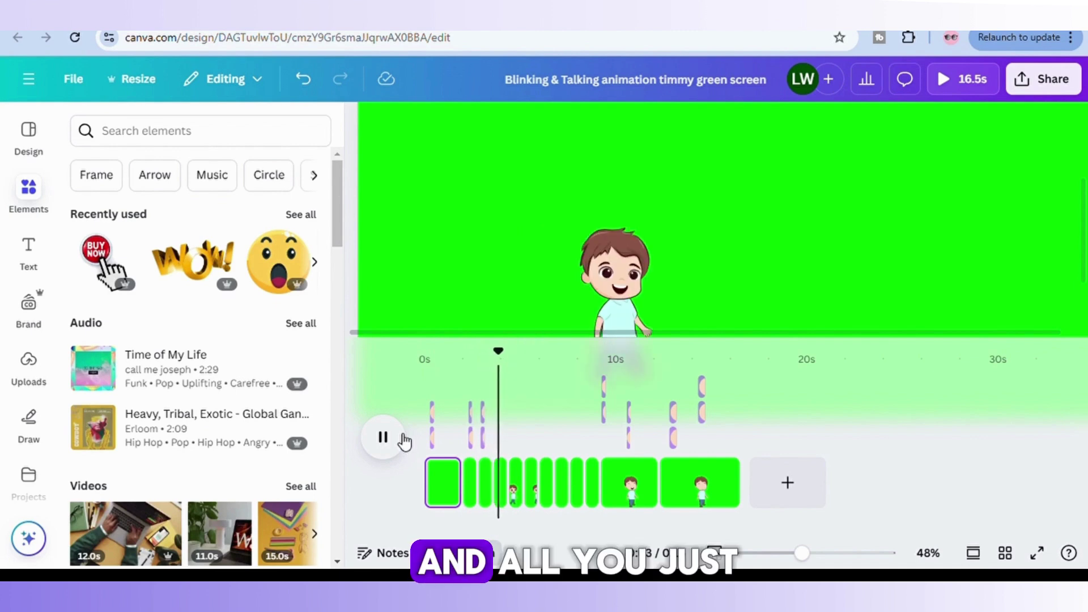
click(400, 439)
drag(517, 369, 462, 379)
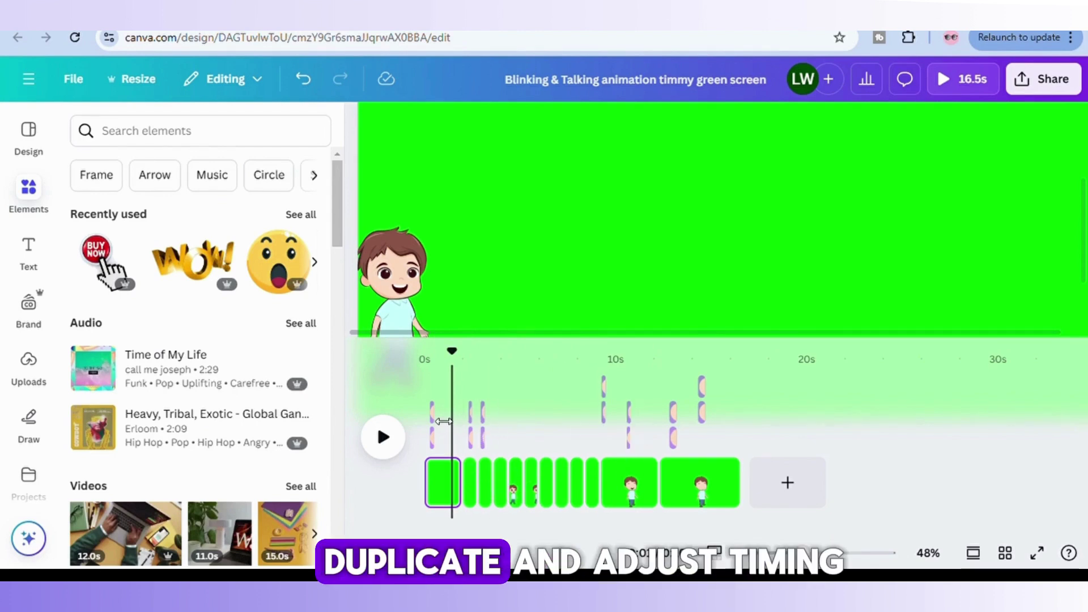
Delete four stray eye circles from the scenes around 2.5s.
click(479, 479)
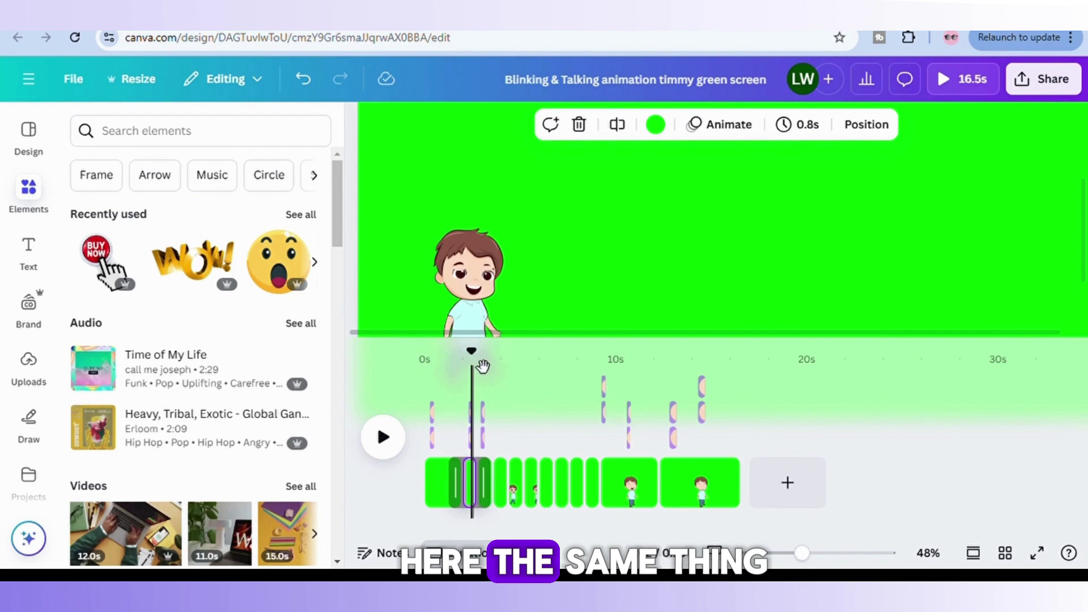
drag(483, 367, 485, 370)
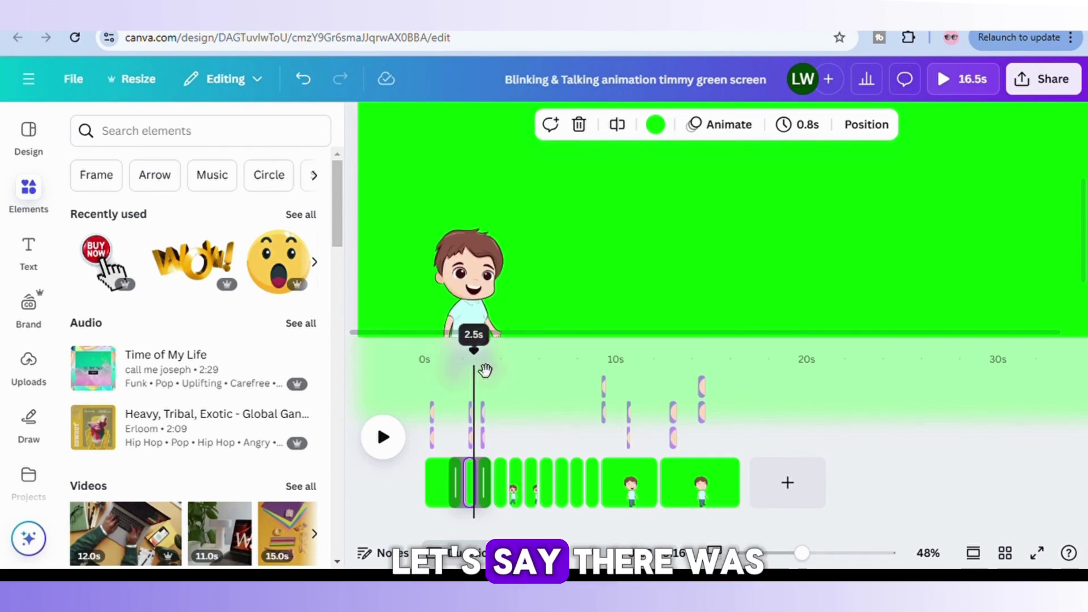
click(476, 425)
key(Delete)
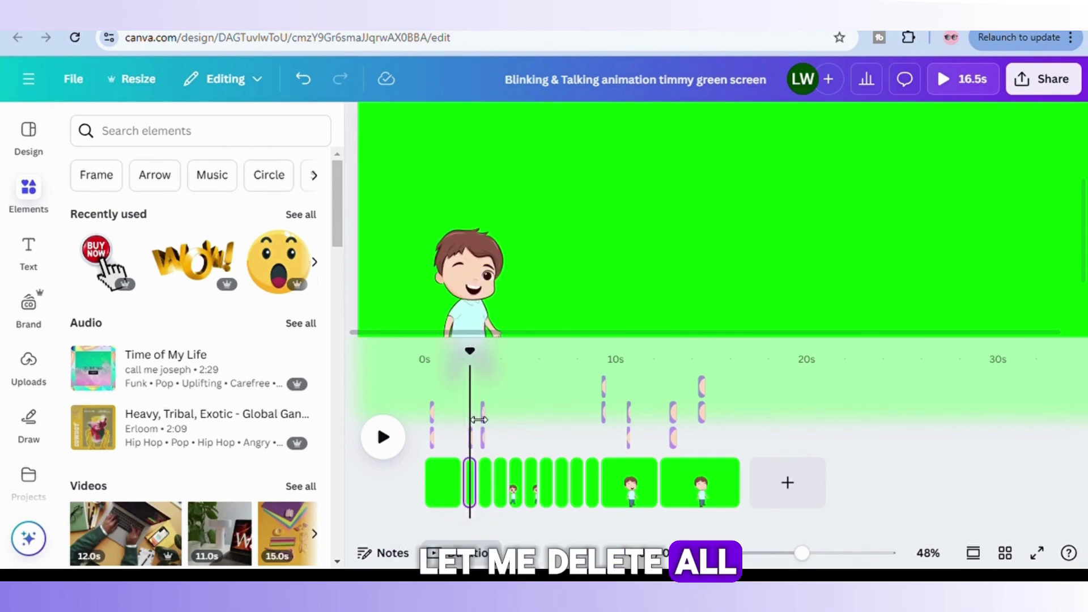
click(485, 416)
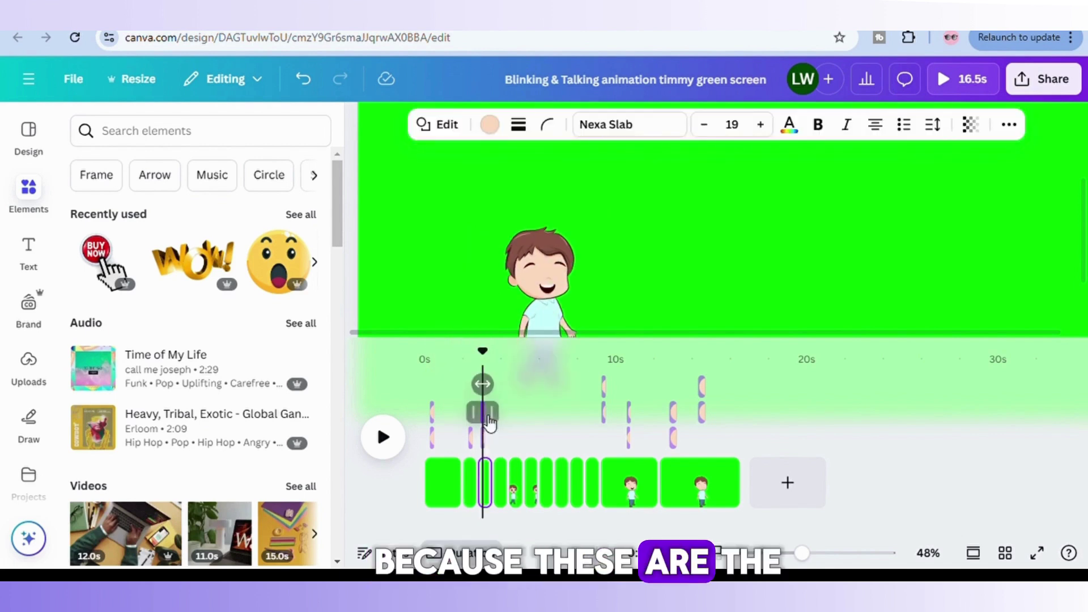
key(Delete)
key(Left)
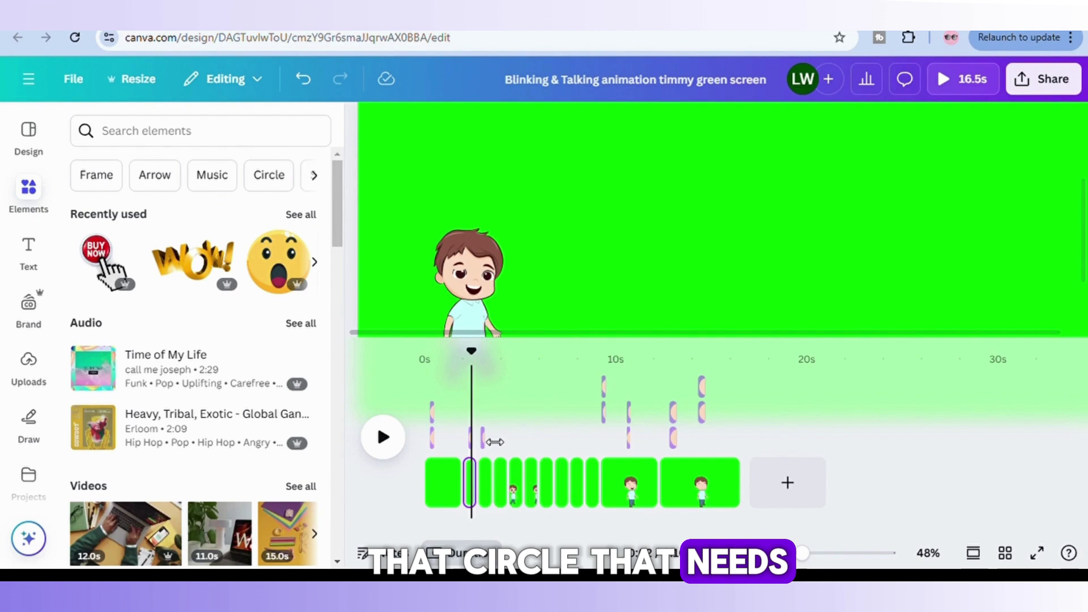
click(493, 441)
key(Delete)
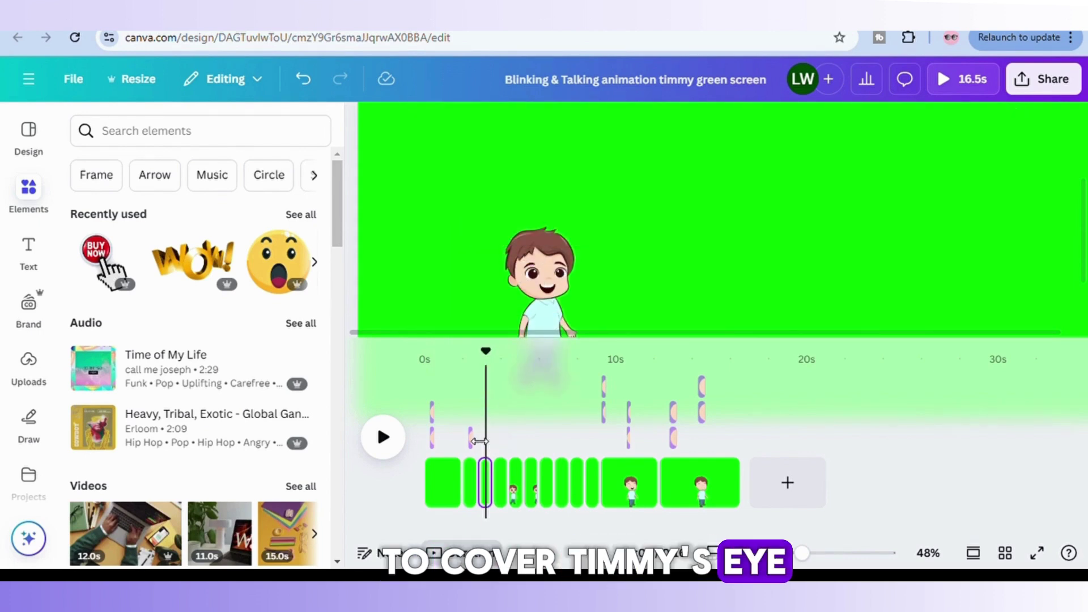
click(475, 441)
key(Delete)
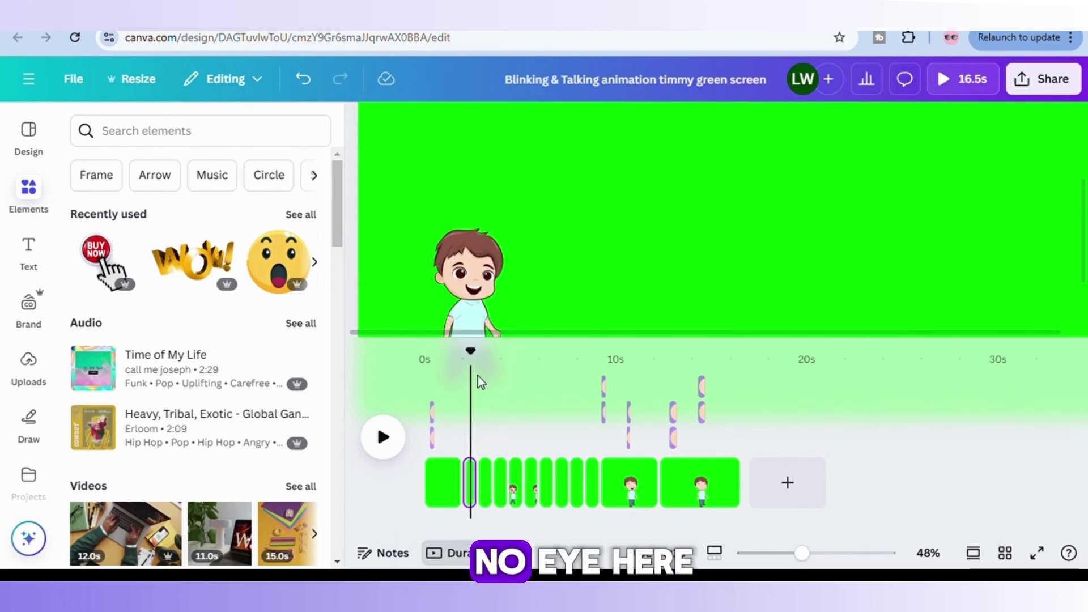
Play the video from 0s to check, then select the opening scene's eye circle.
drag(470, 364, 426, 363)
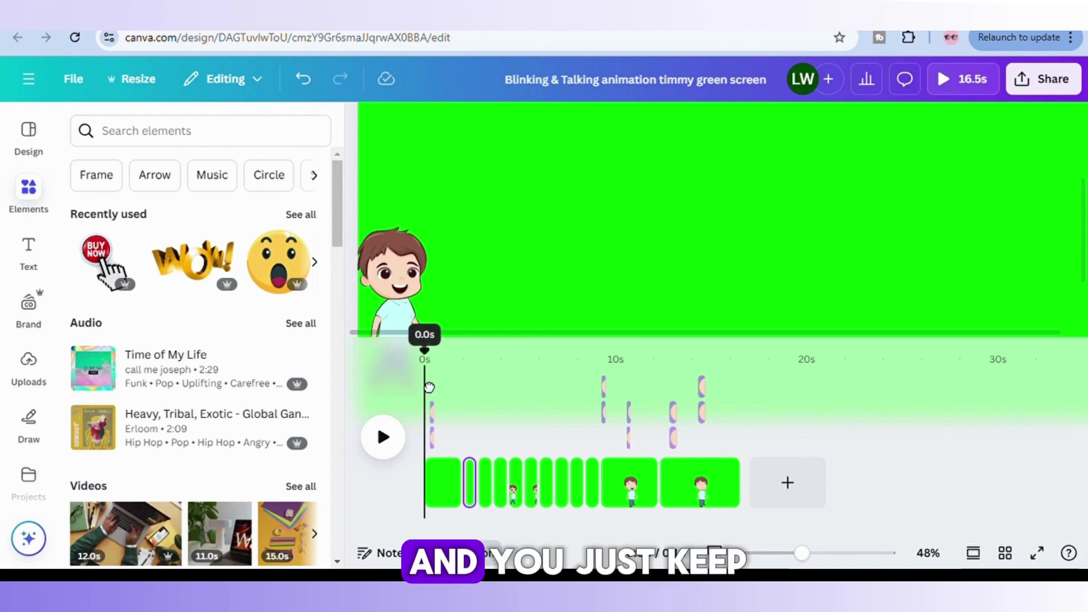
click(397, 449)
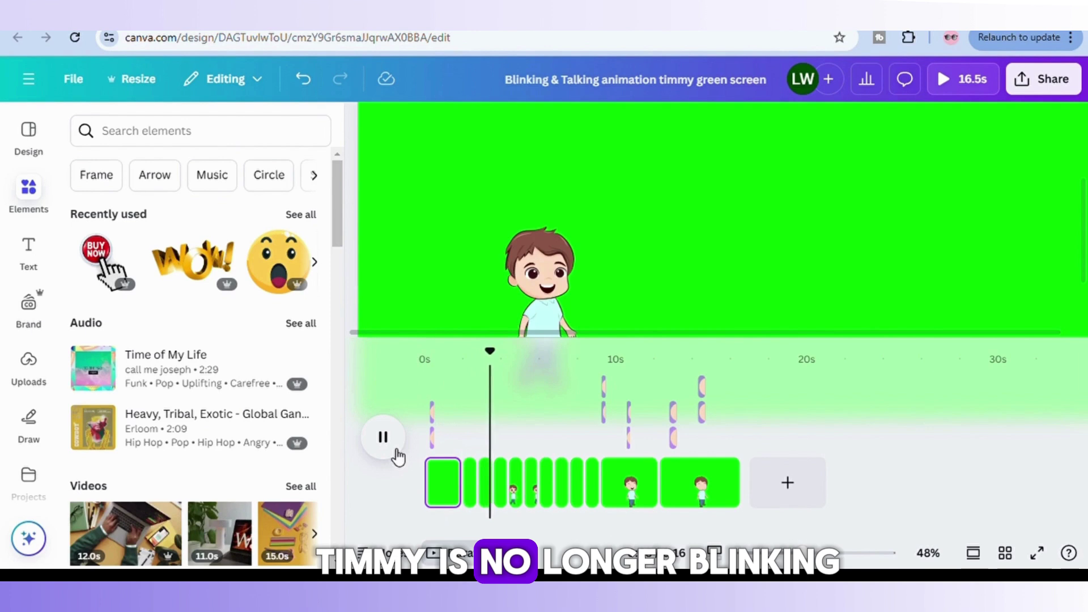
click(397, 453)
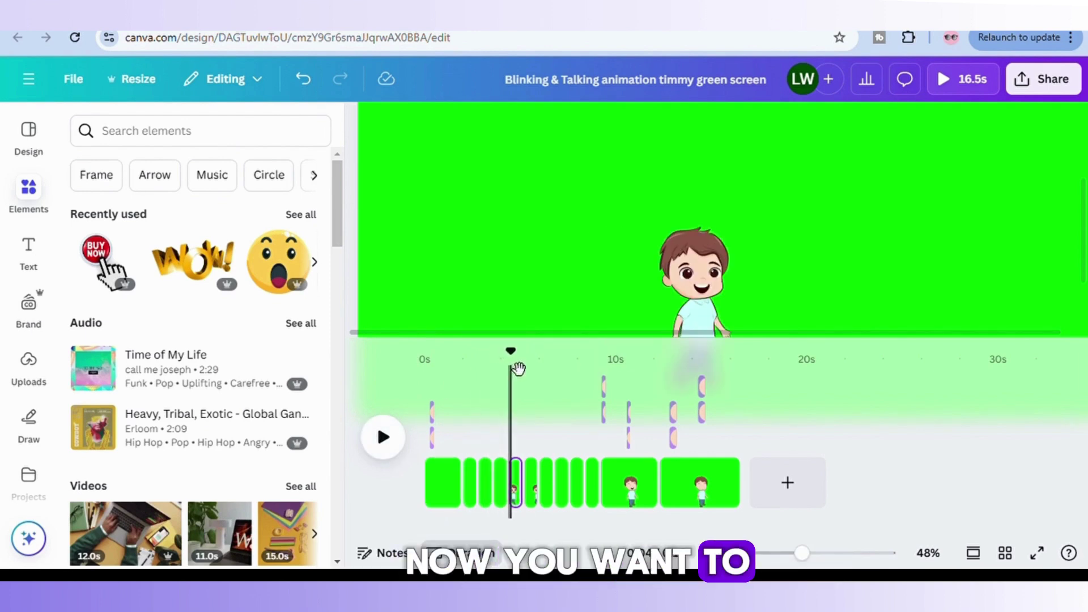
drag(519, 369, 425, 362)
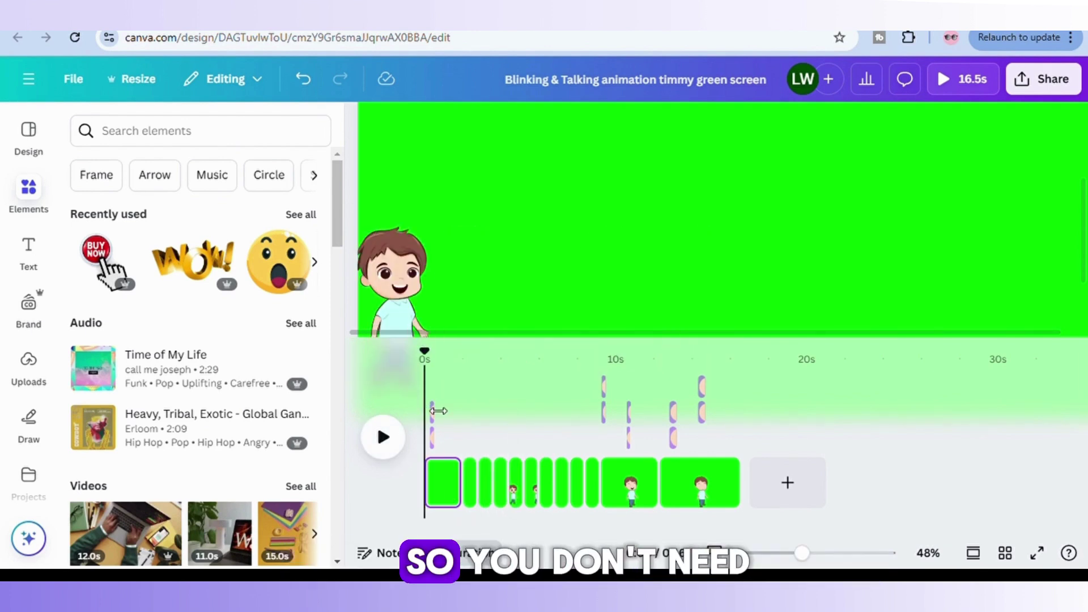
click(437, 411)
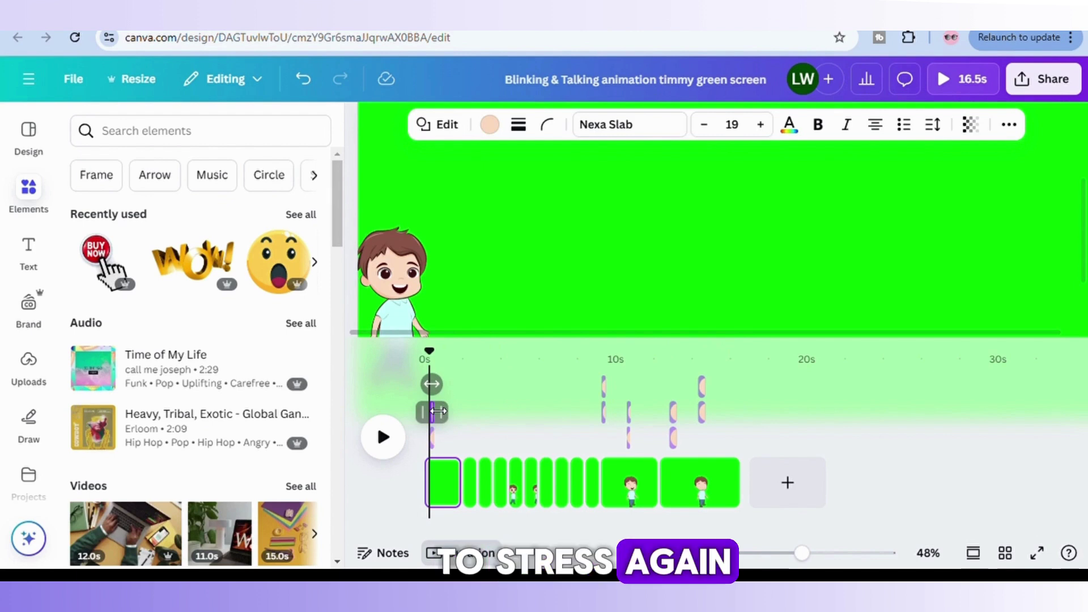
Copy the first eye circle into the 2.2s scene, place it on Timmy's eye, and extend it to 0.8s.
right_click(434, 413)
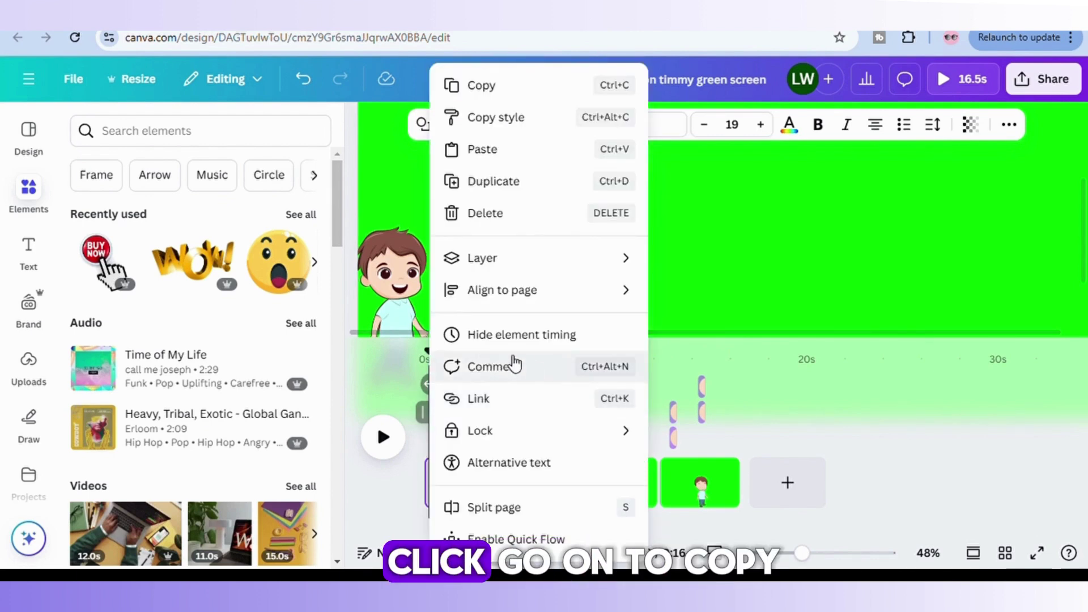
click(544, 89)
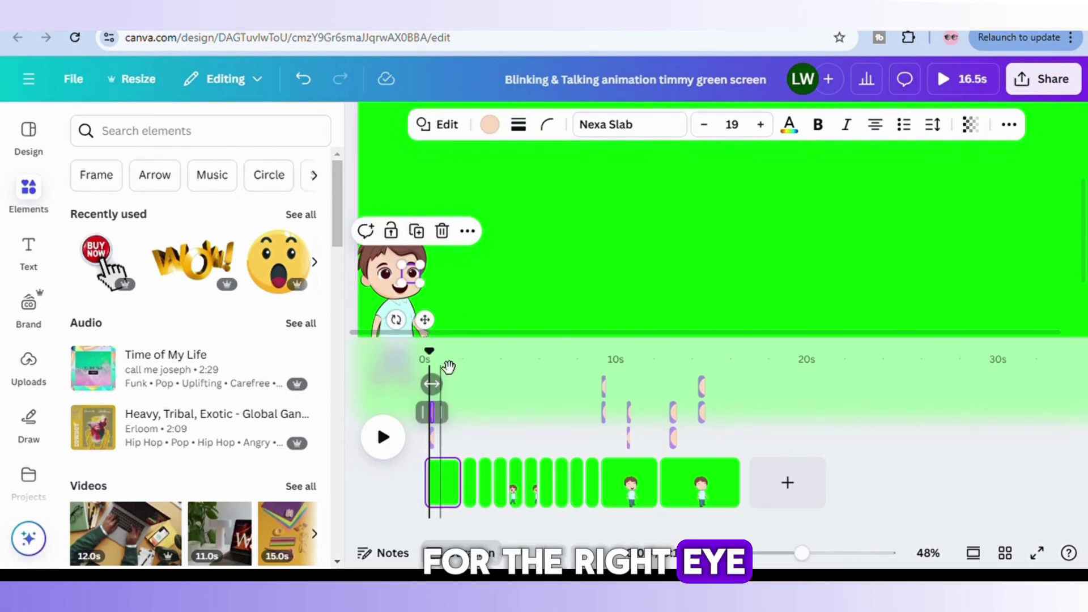
drag(443, 361, 483, 364)
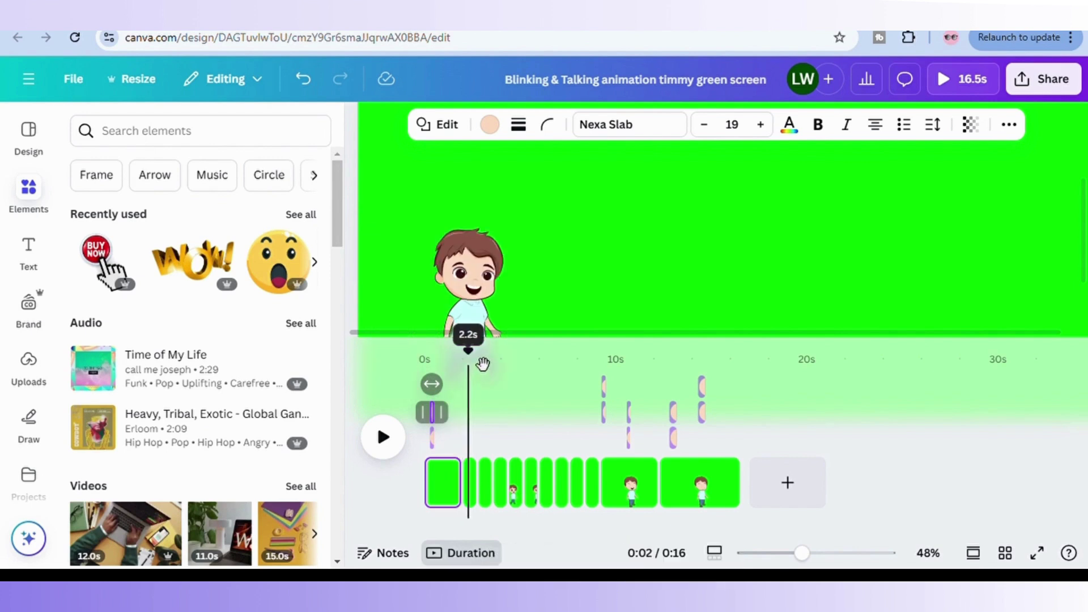
click(488, 286)
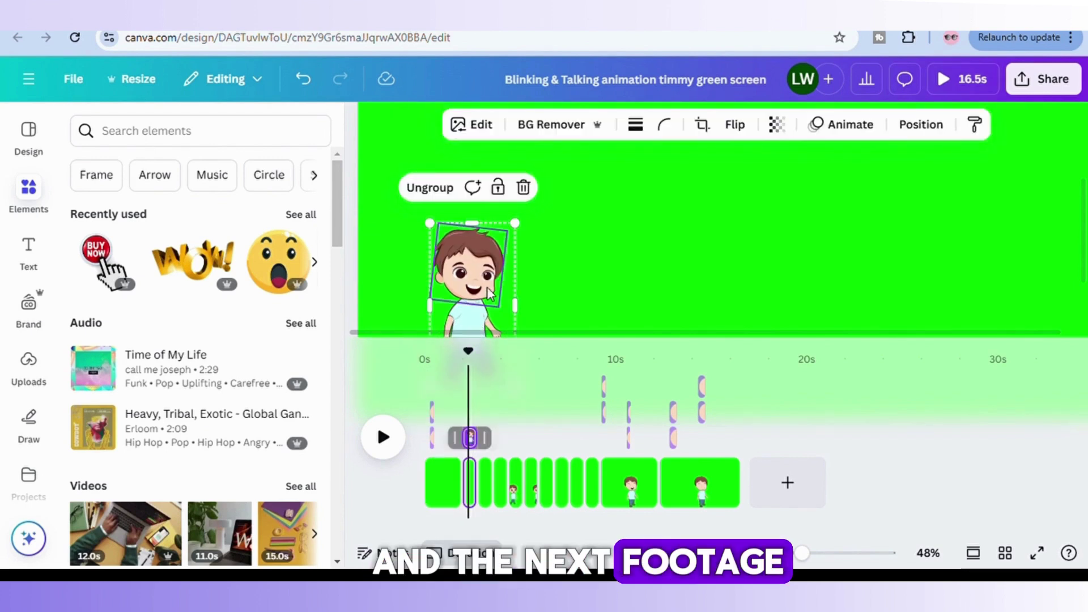
right_click(488, 286)
click(576, 151)
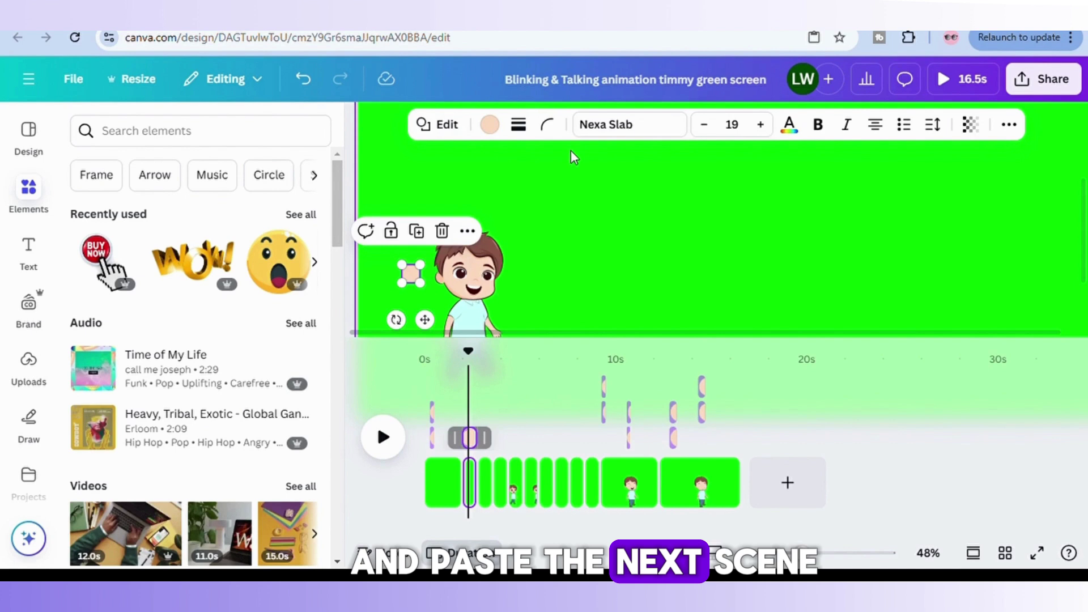
drag(429, 333, 505, 332)
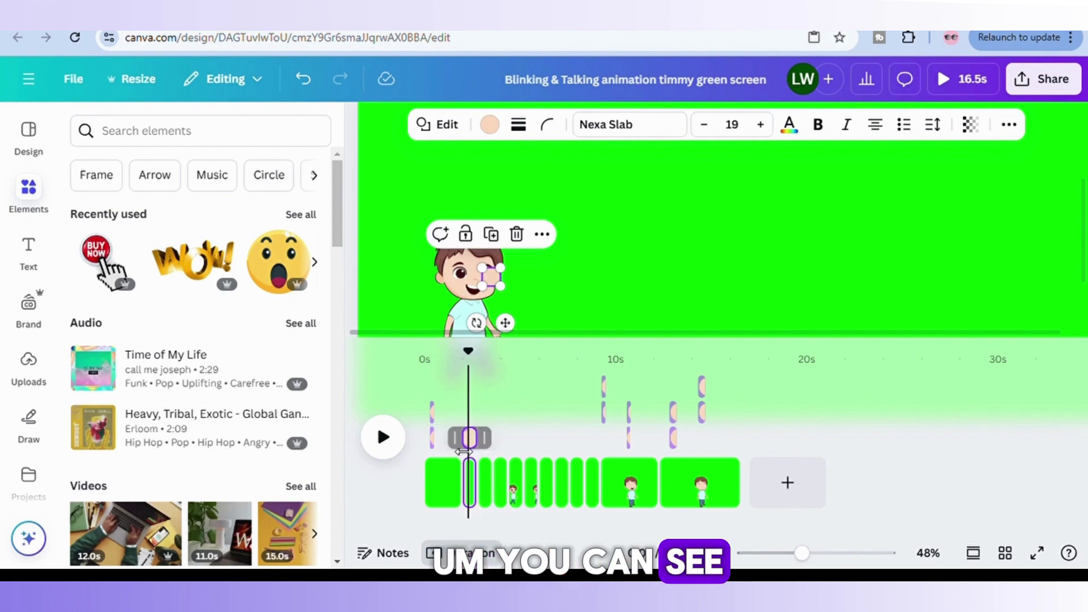
drag(462, 447, 472, 448)
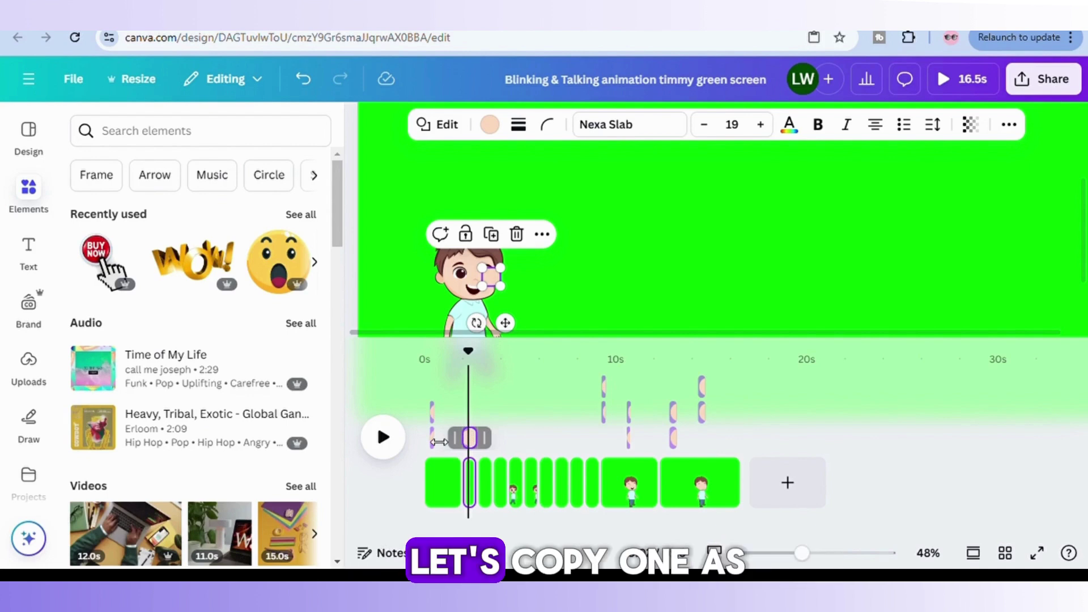
Copy the second eye circle into the 2.2s scene and place it over Timmy's face.
click(436, 442)
right_click(437, 447)
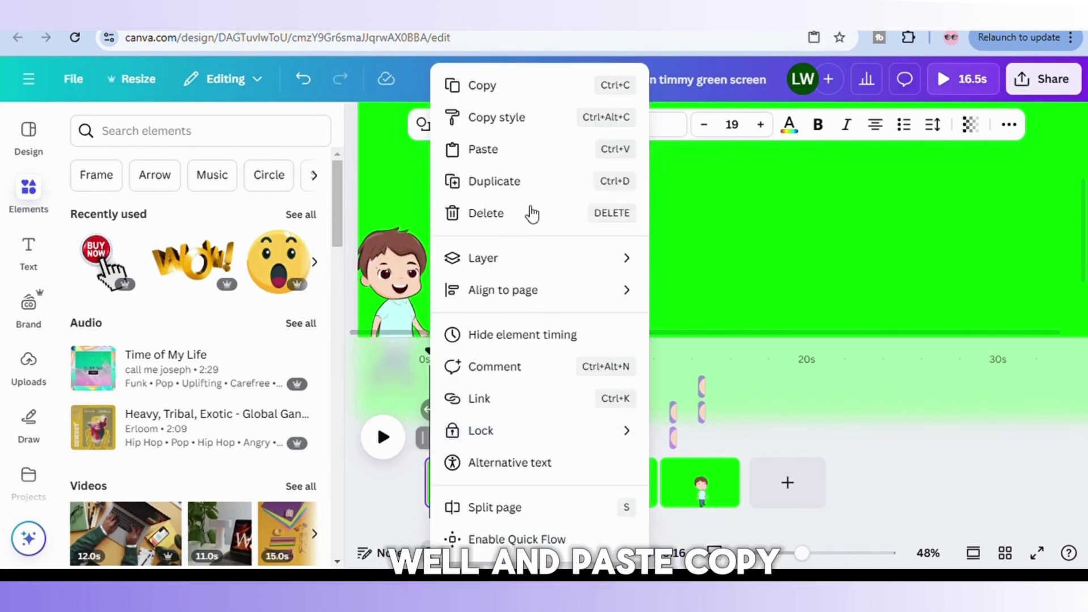
click(559, 88)
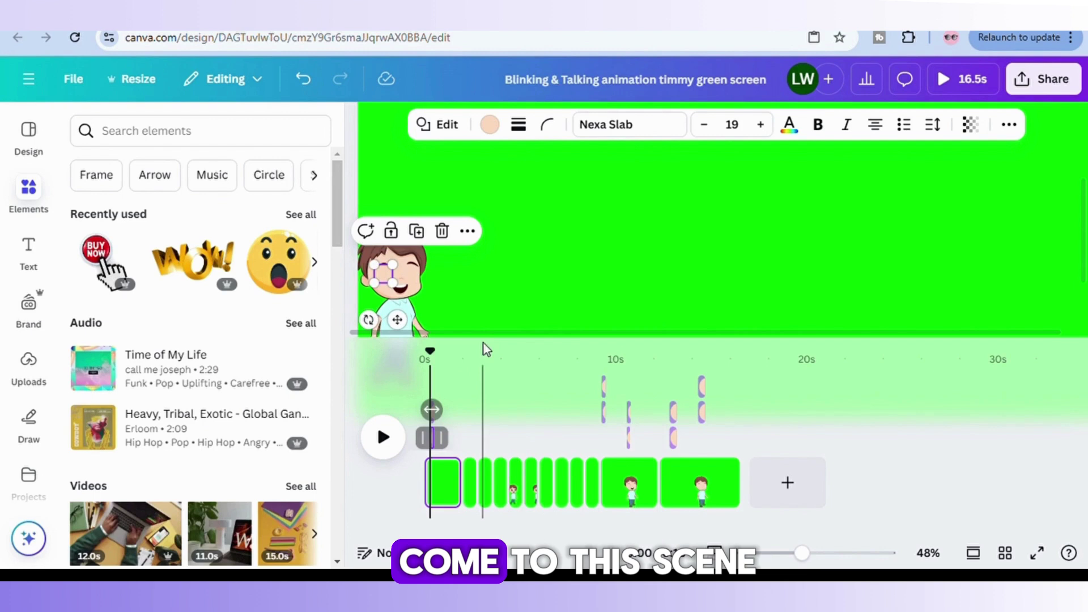
drag(440, 370, 480, 371)
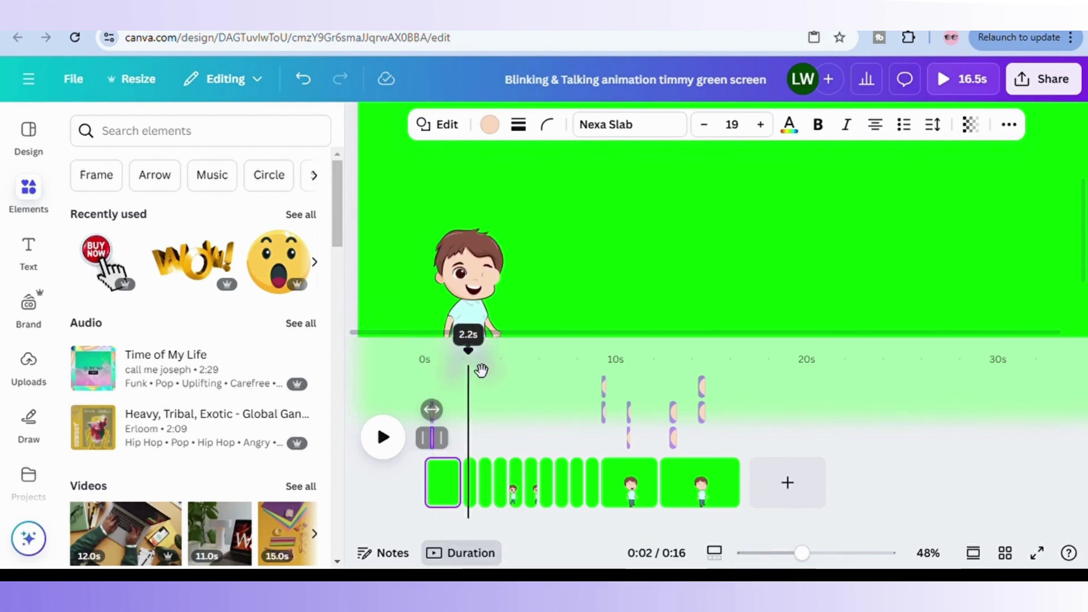
click(470, 303)
right_click(472, 303)
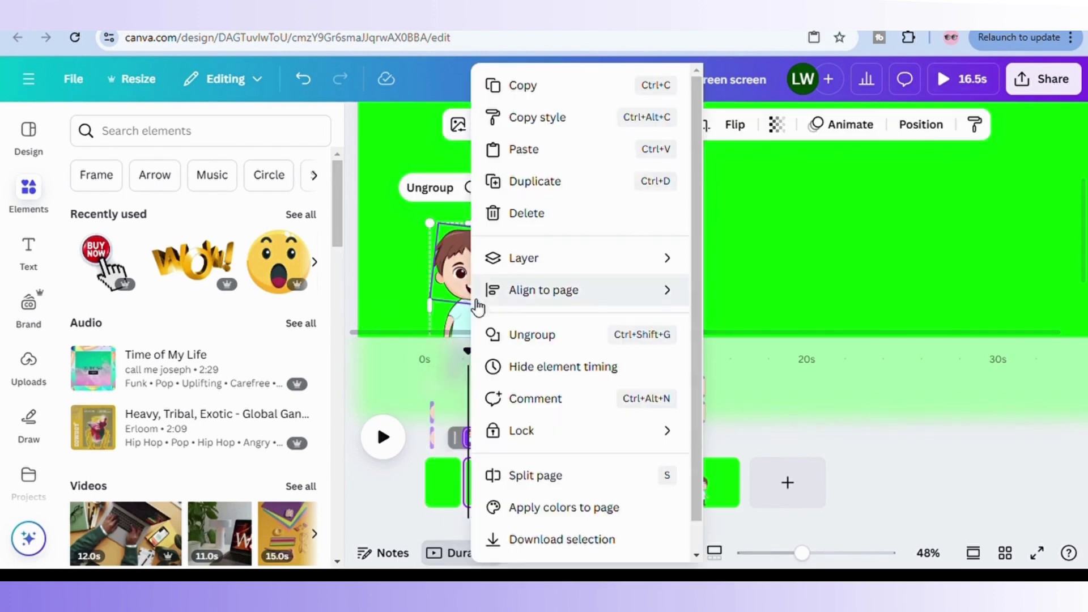
click(556, 164)
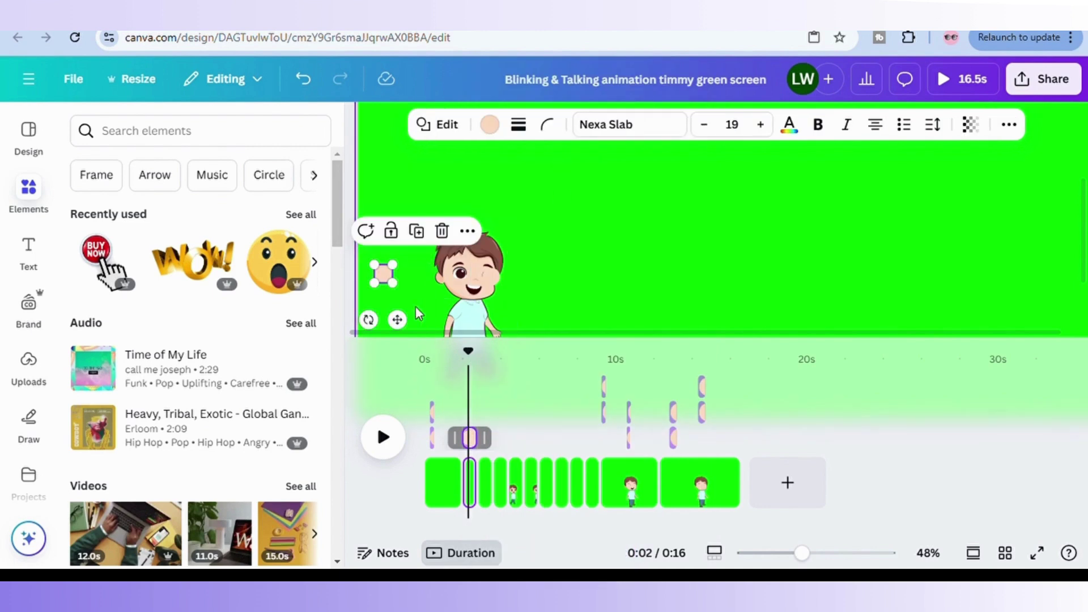
drag(397, 319, 478, 334)
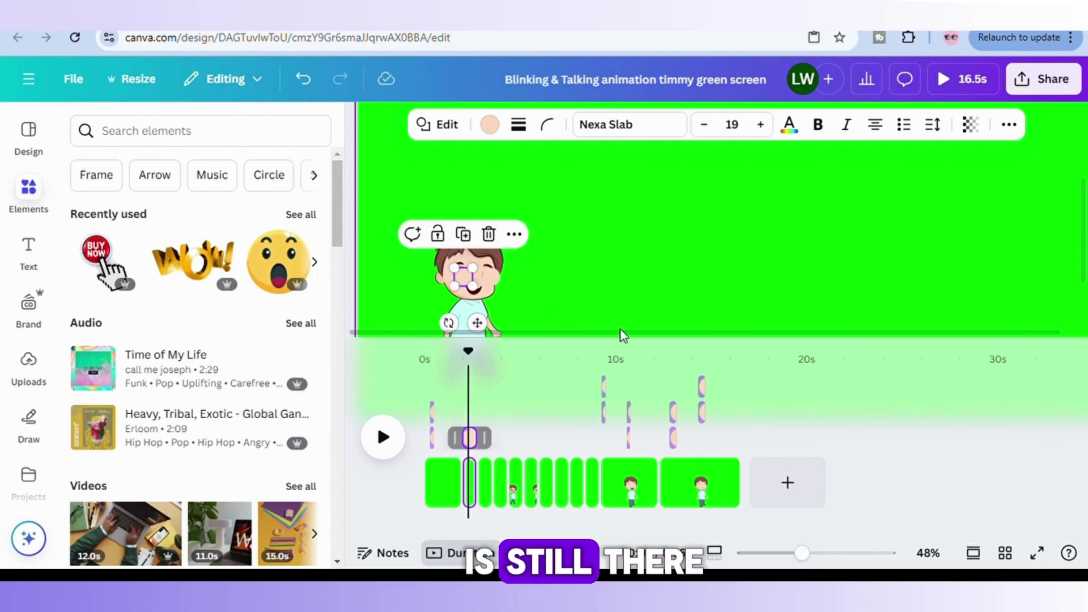
Nudge both pasted eye circles with arrow keys until level over Timmy's eyes, then play from just before the blink.
click(588, 291)
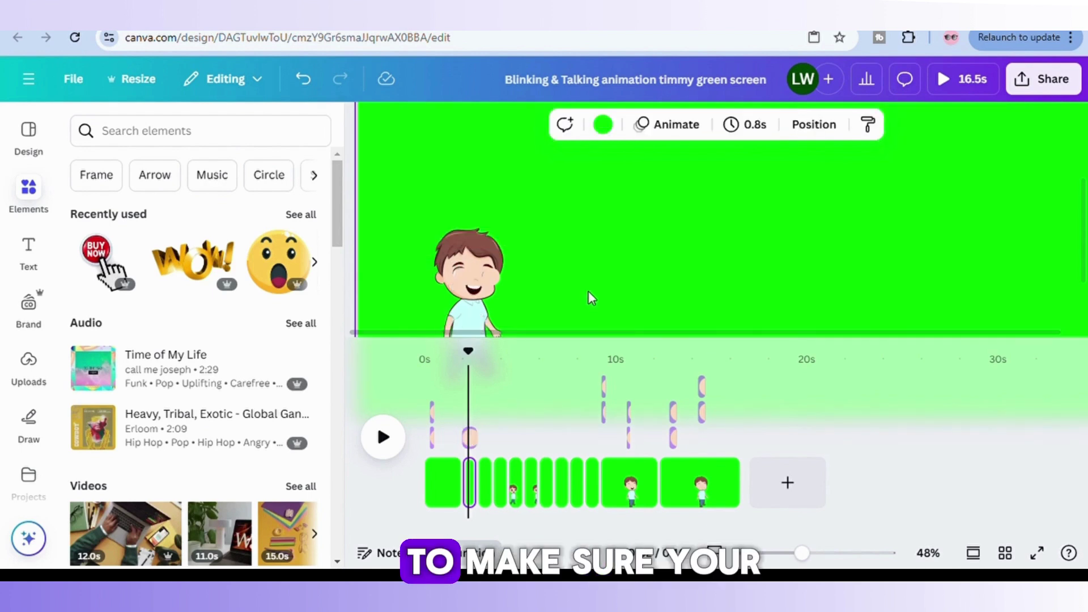
click(473, 290)
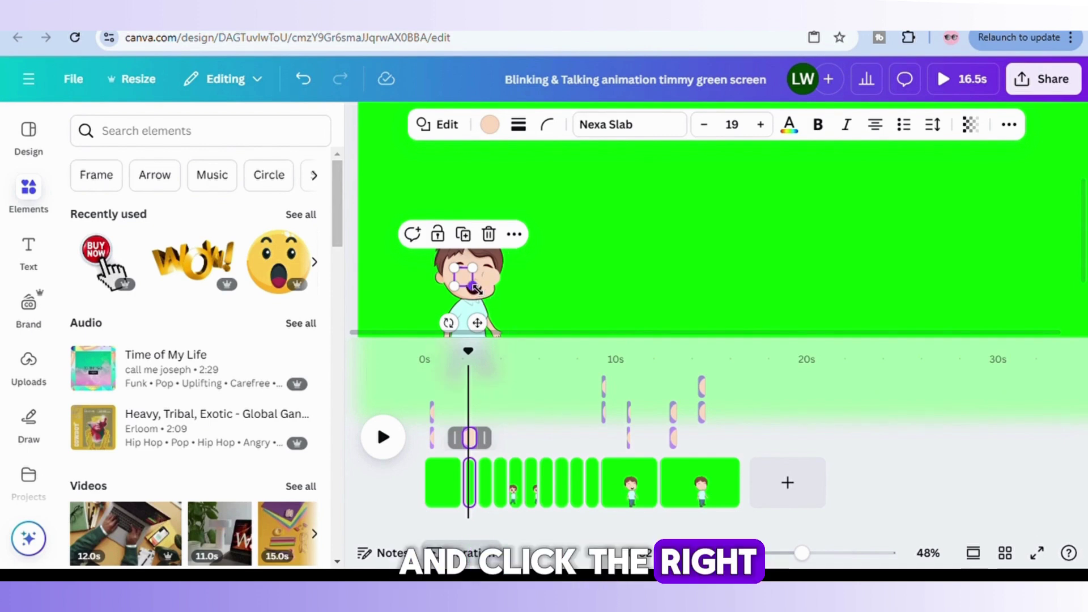
key(Right)
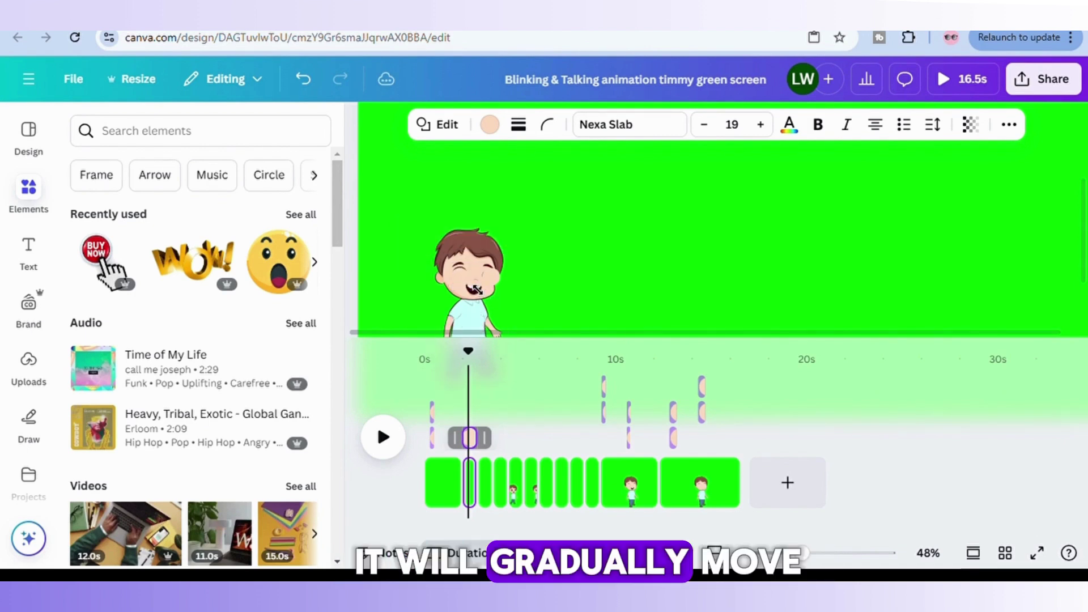
key(Up)
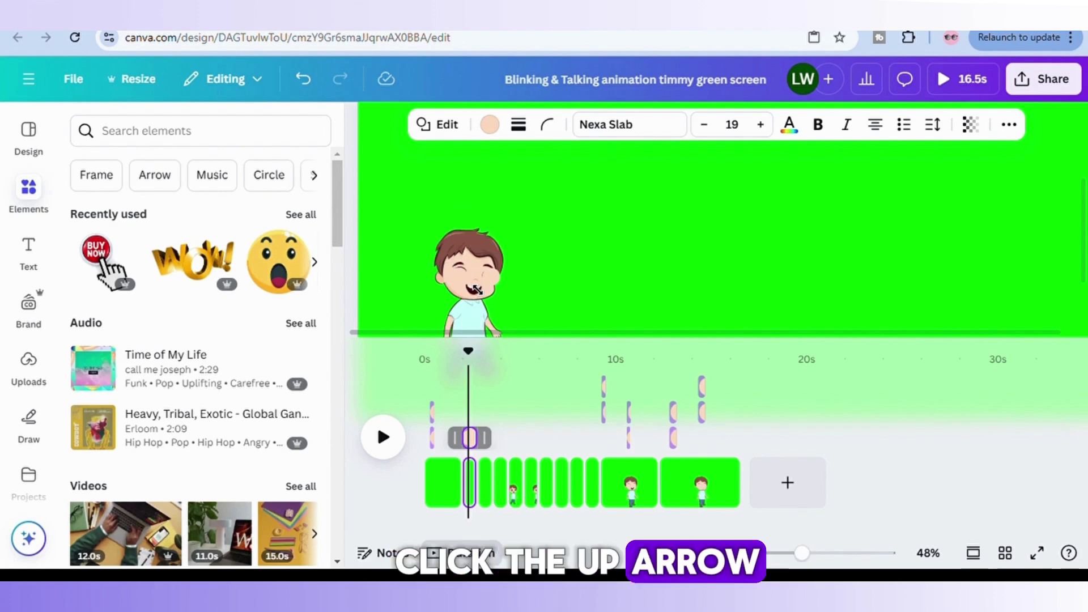
key(Up)
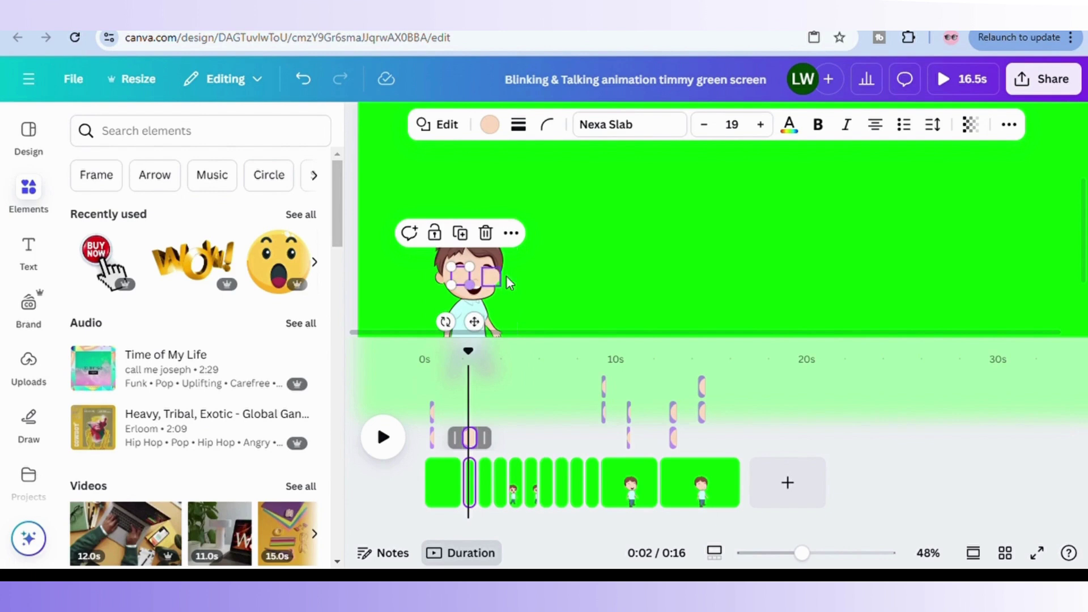
click(491, 277)
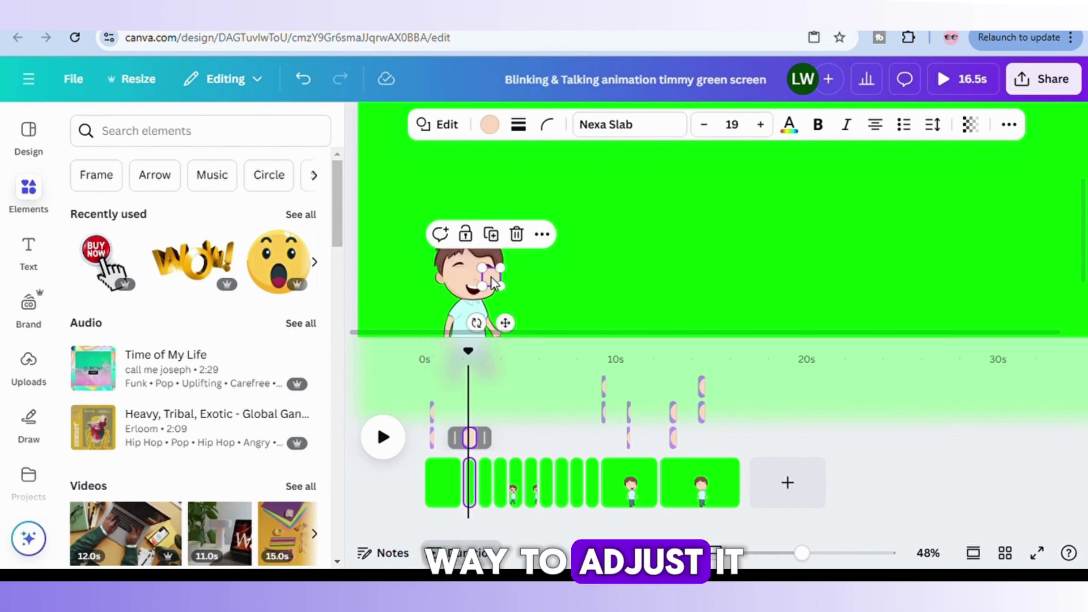
key(Up)
key(Up)
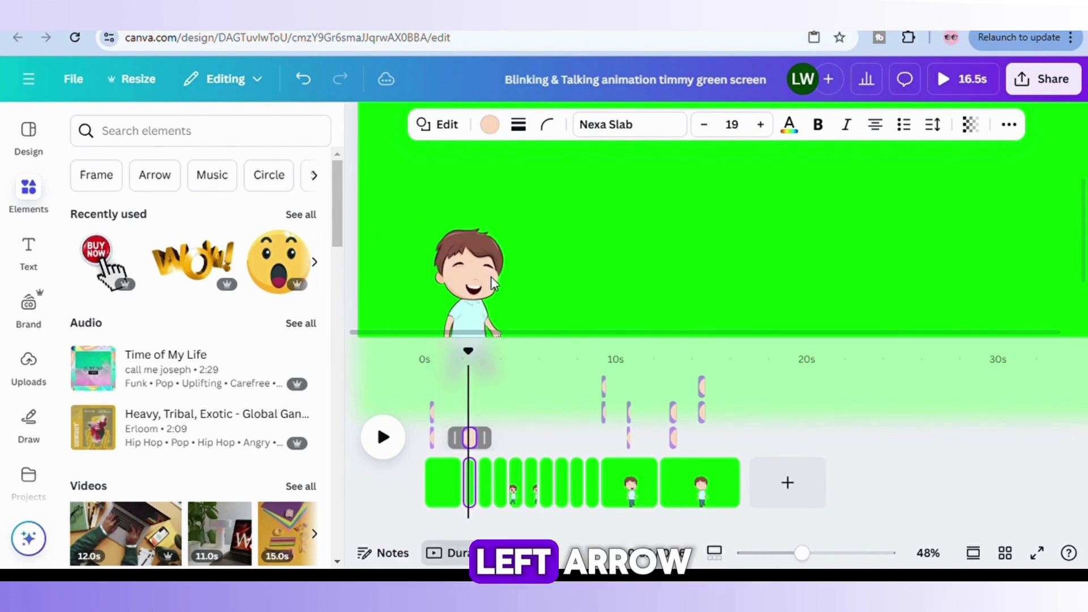
key(Up)
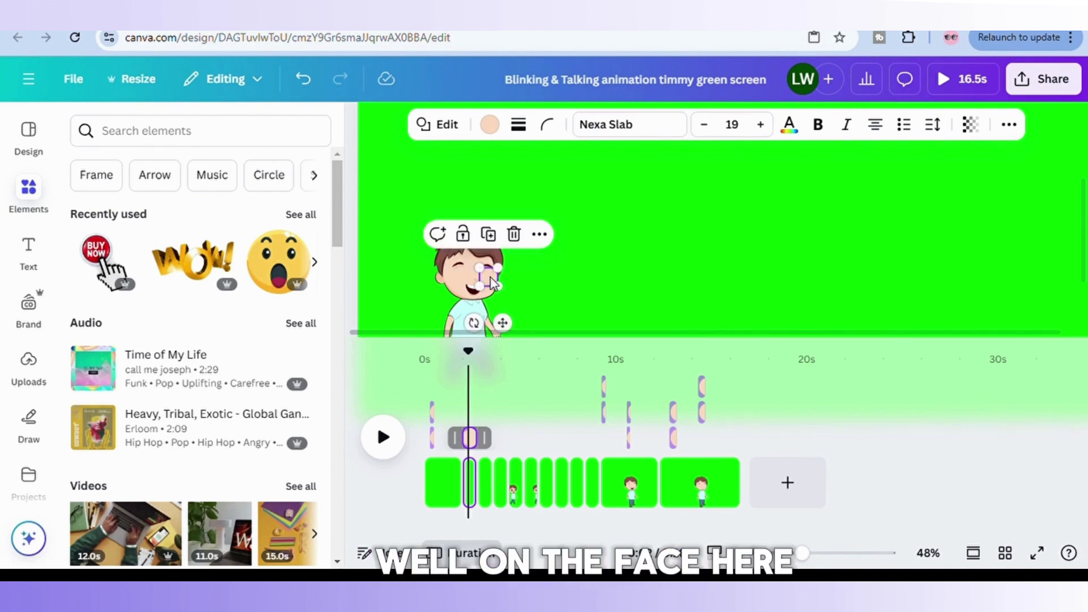
click(463, 278)
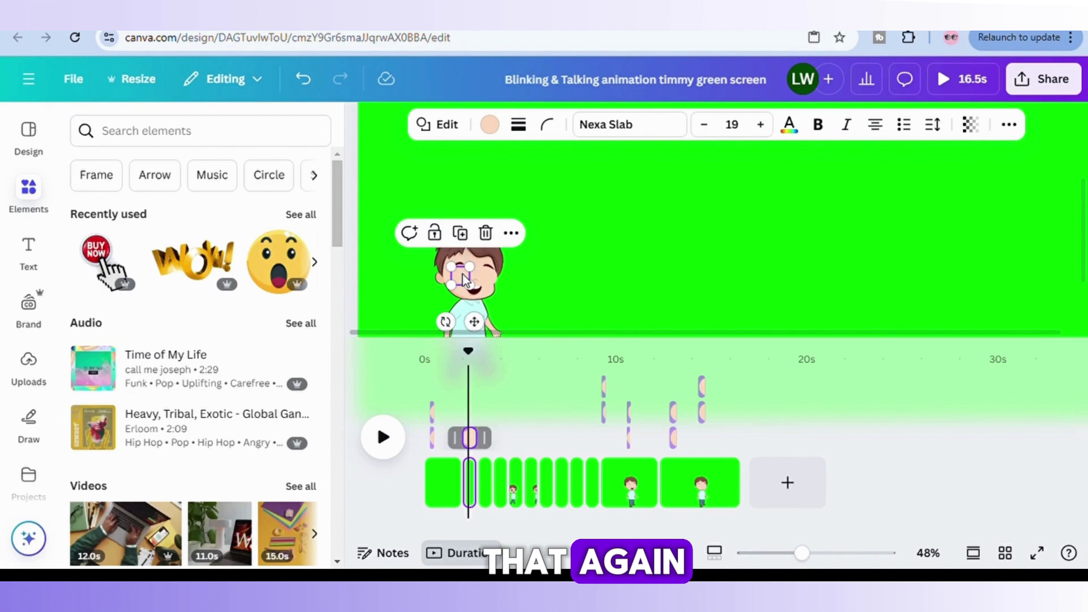
key(Down)
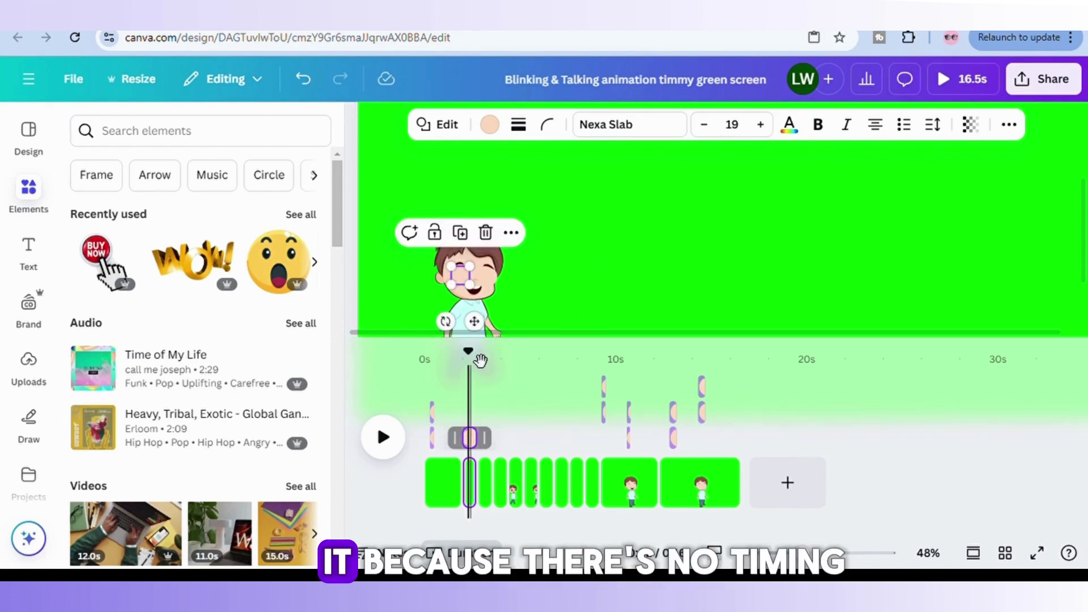
drag(478, 358, 469, 371)
click(382, 439)
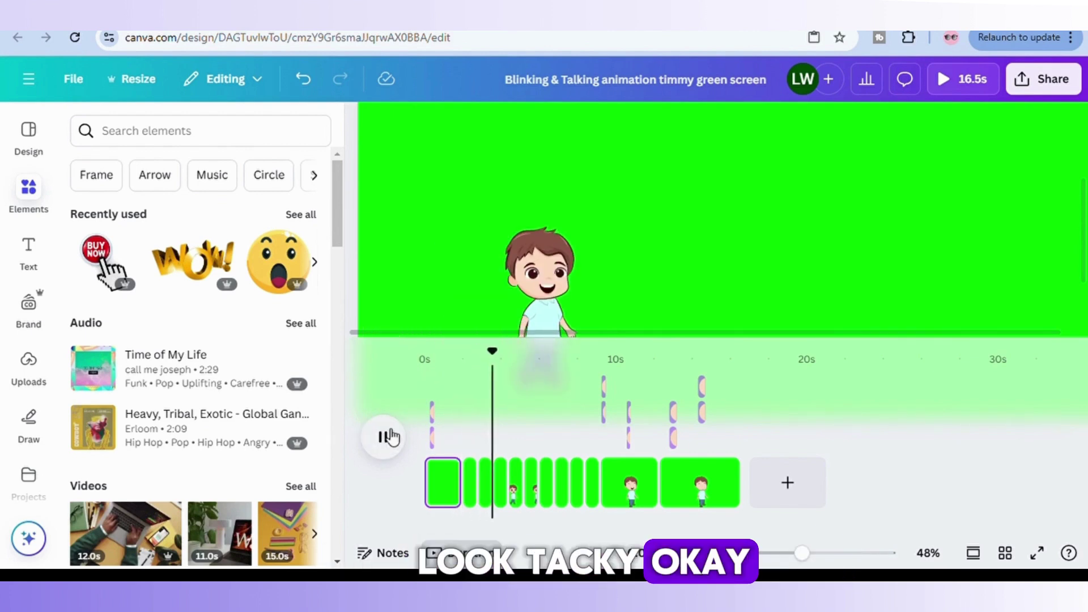
Apply the Baseline animation to the first eye circle.
drag(494, 362, 470, 363)
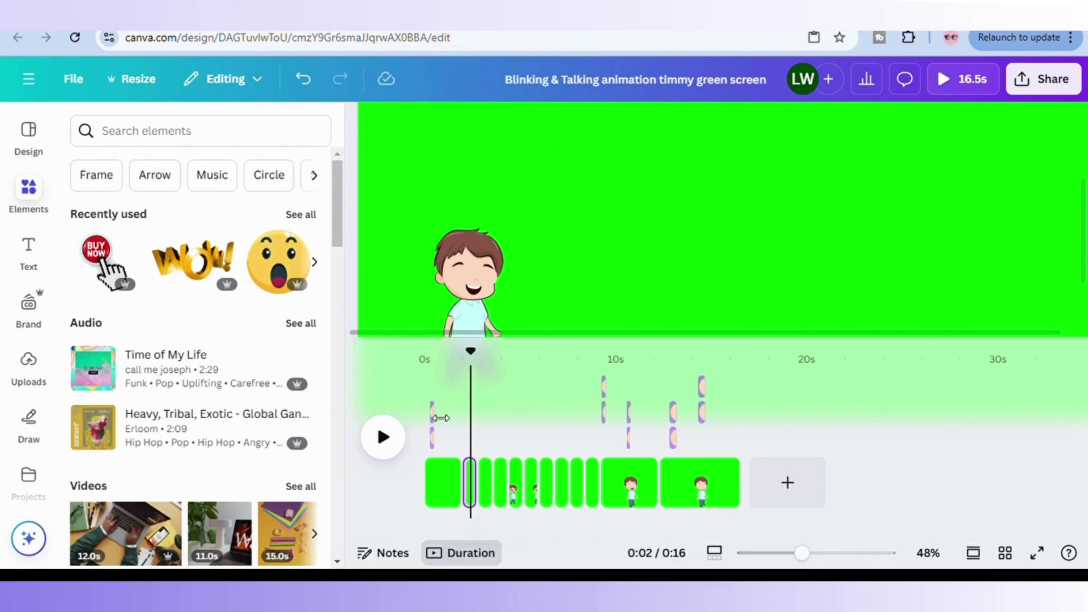
click(435, 414)
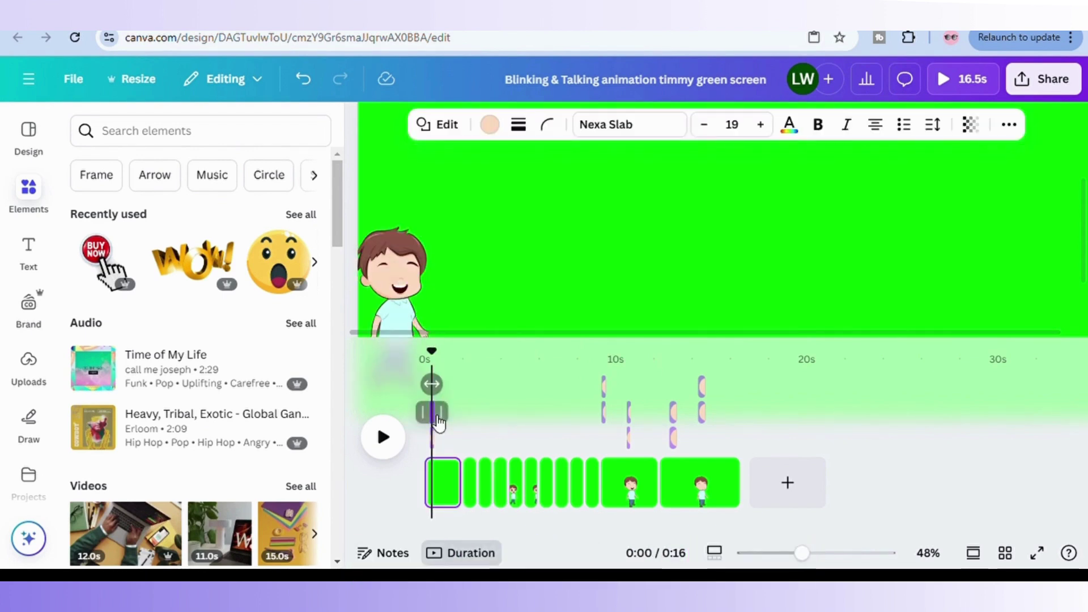
click(1010, 124)
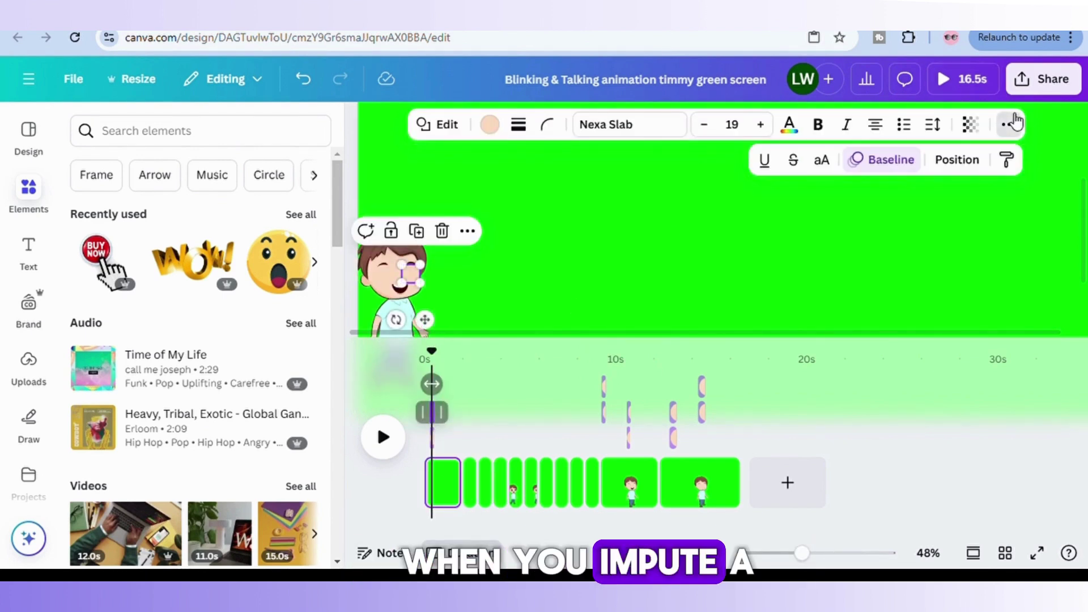
click(896, 161)
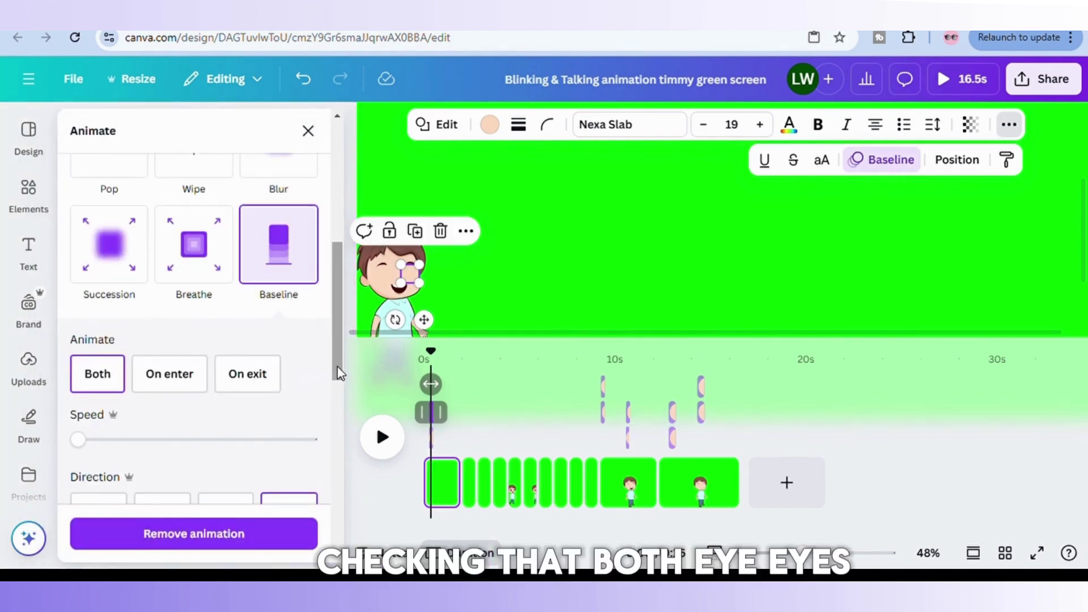
drag(338, 374, 338, 431)
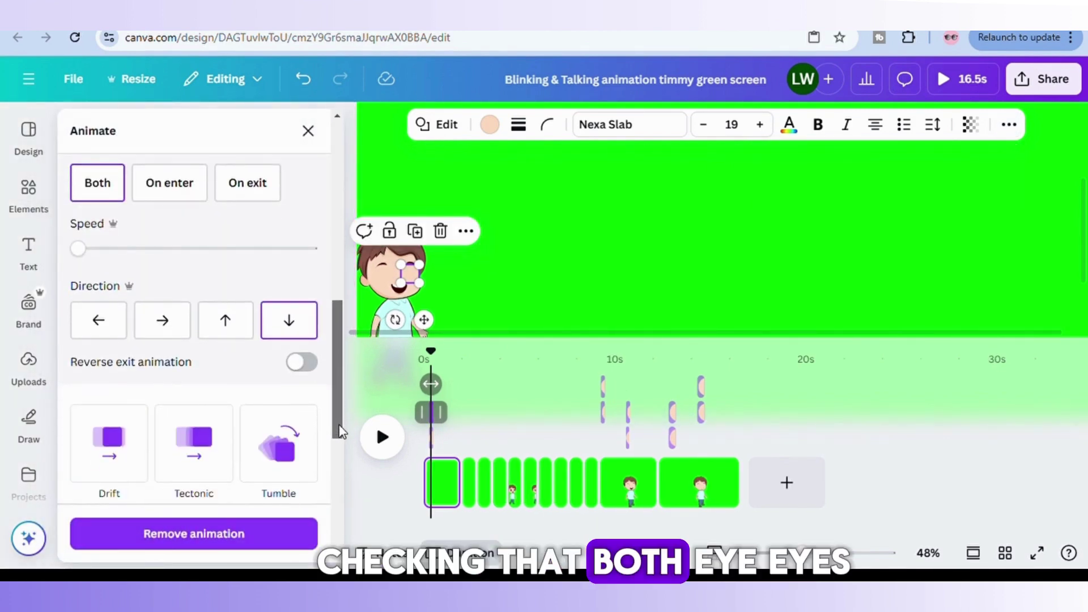
click(432, 438)
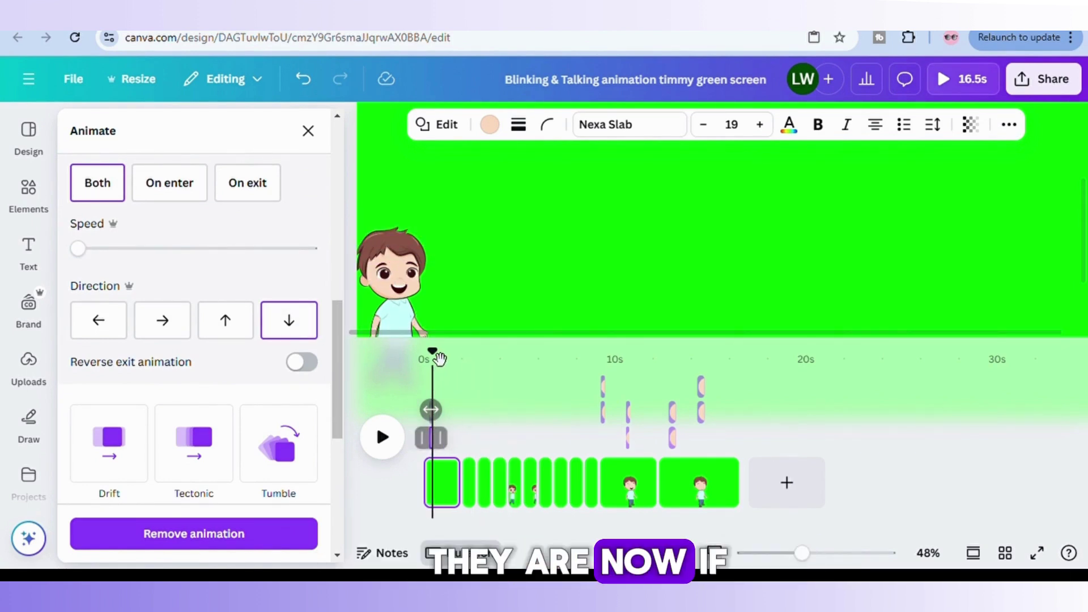
At 2.7s, apply the Baseline animation to the other eye circle on Timmy's face.
drag(440, 358, 459, 363)
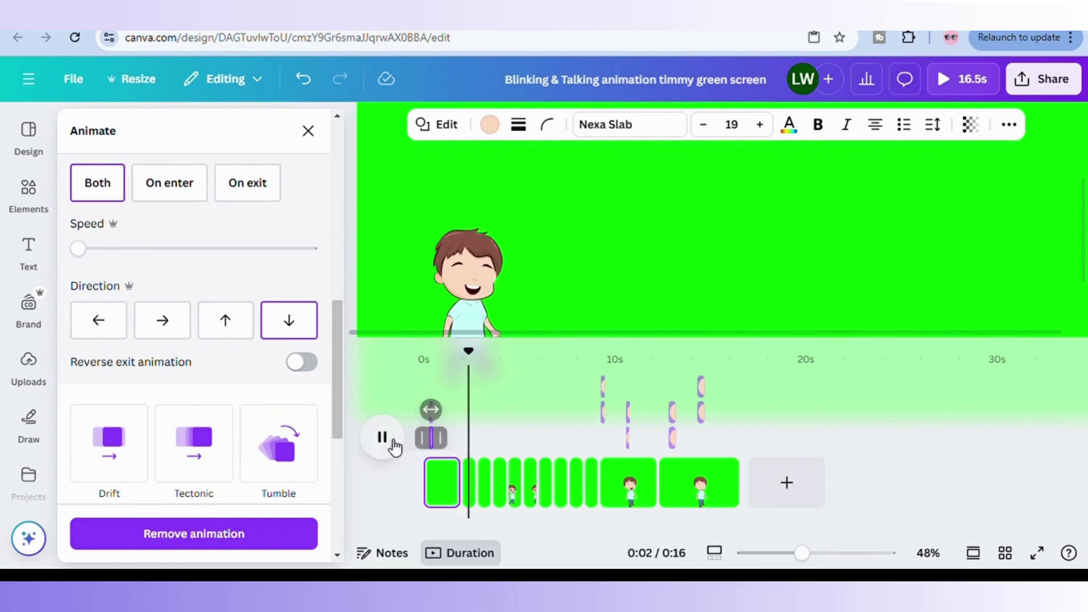
click(503, 365)
mouse_move(459, 377)
mouse_down()
mouse_move(491, 383)
mouse_move(474, 378)
mouse_up()
click(491, 280)
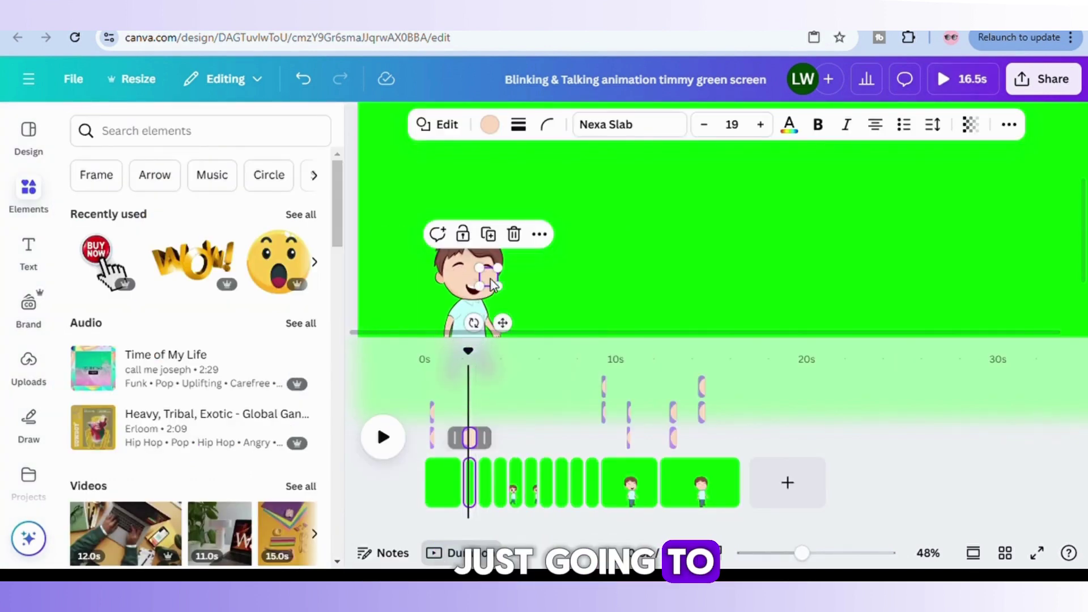
click(1009, 125)
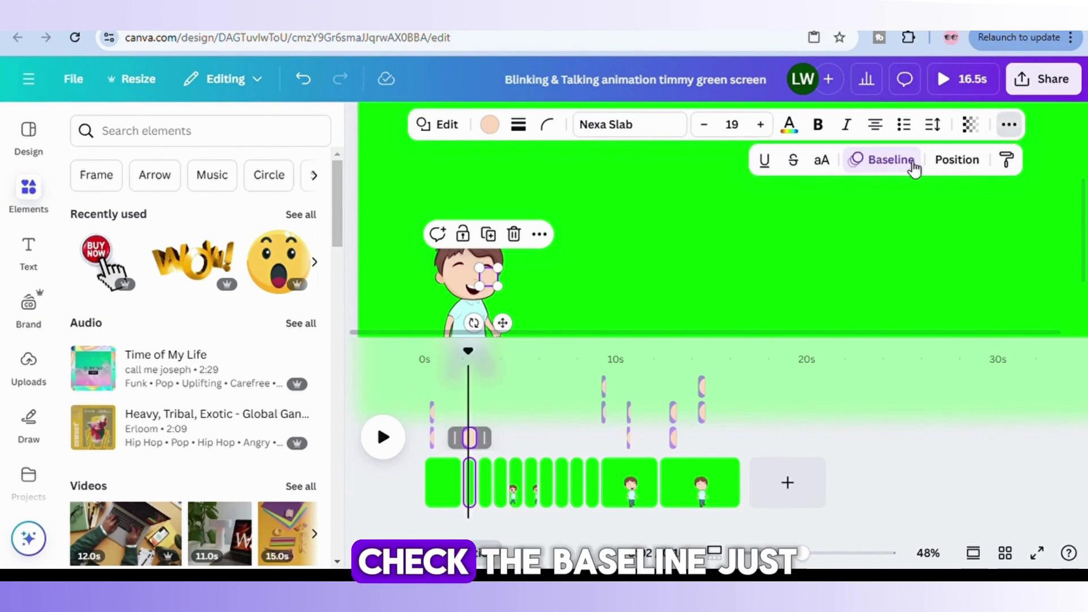
click(881, 161)
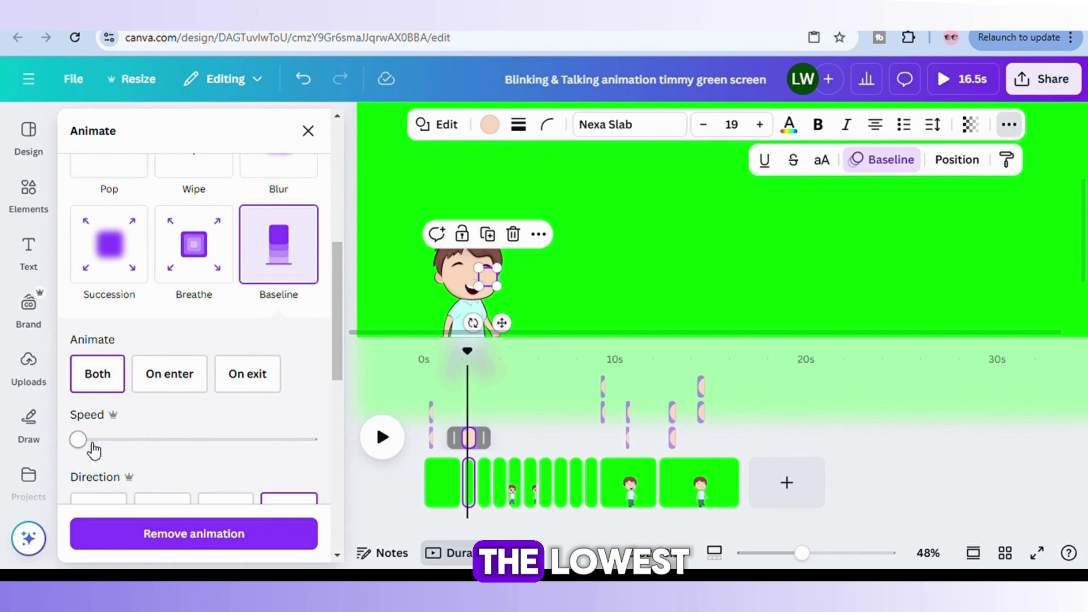
click(539, 238)
Shorten the second scene's eye circle clip to 0.5s.
click(588, 256)
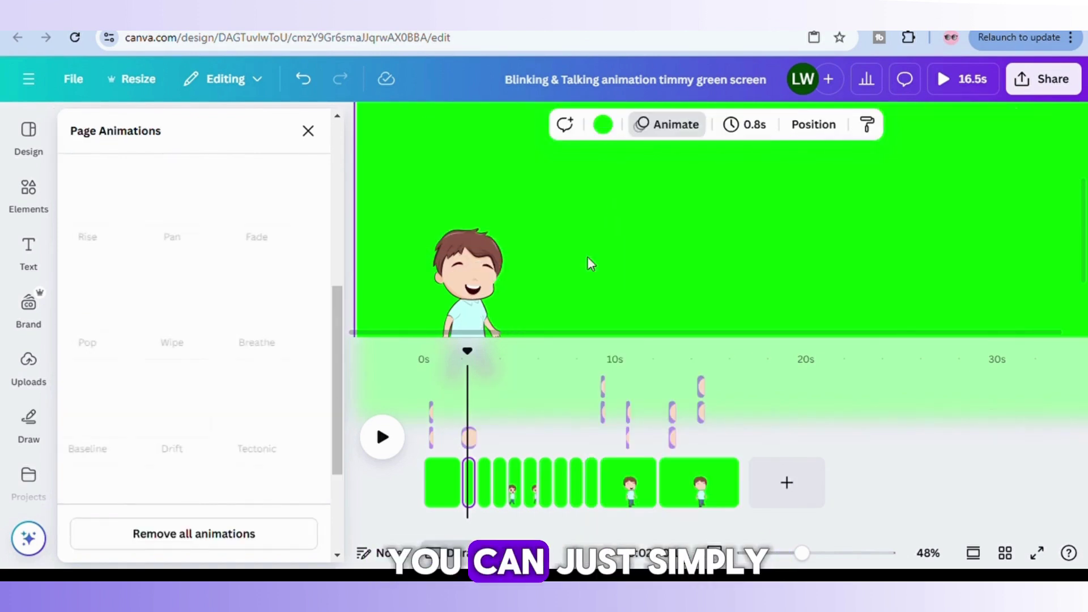
click(481, 443)
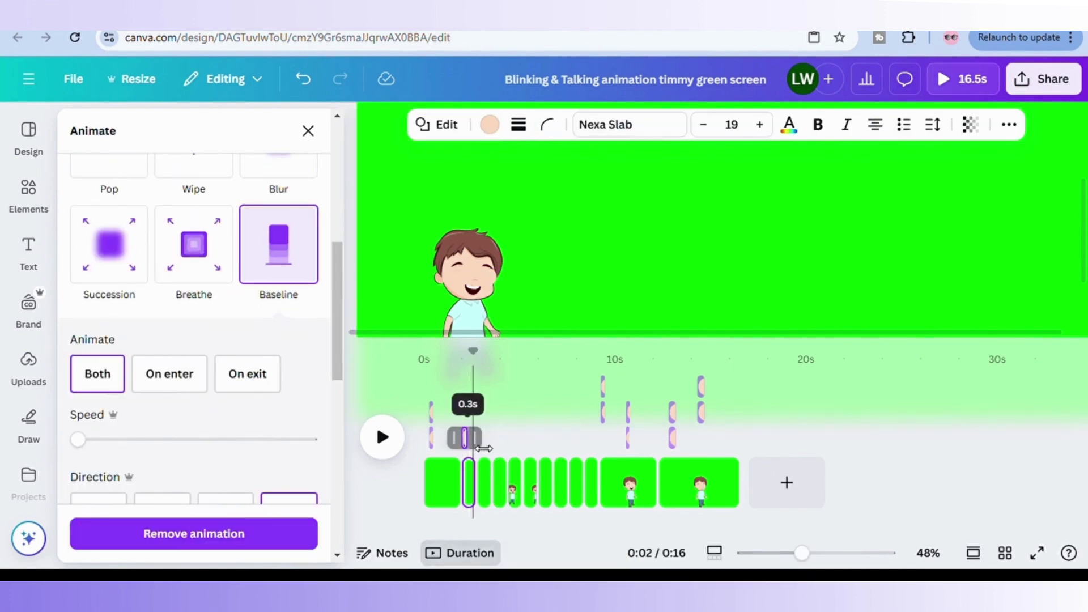
drag(483, 448, 478, 418)
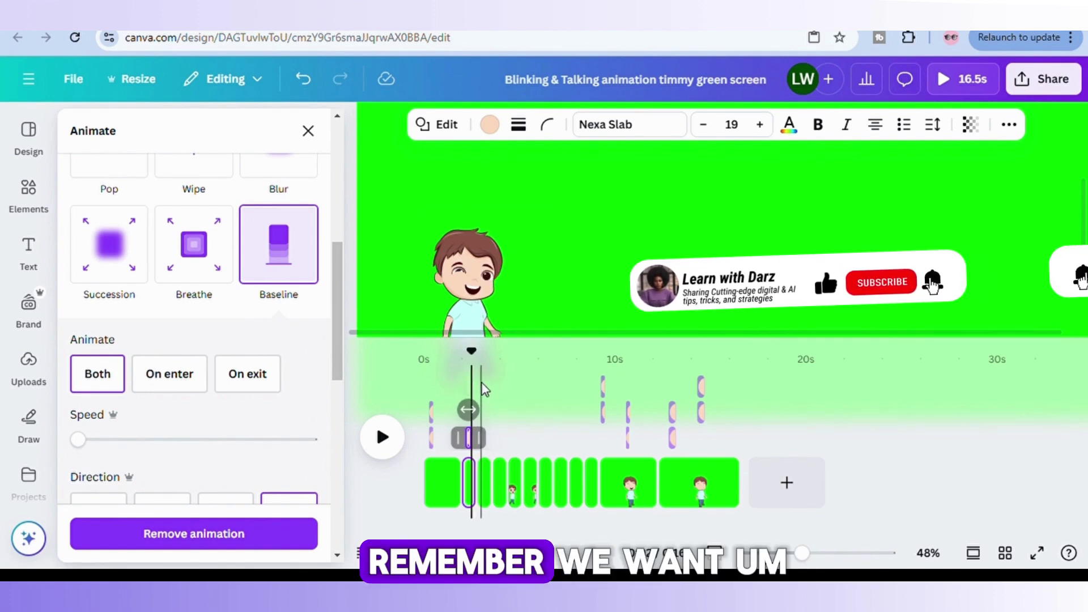
click(501, 435)
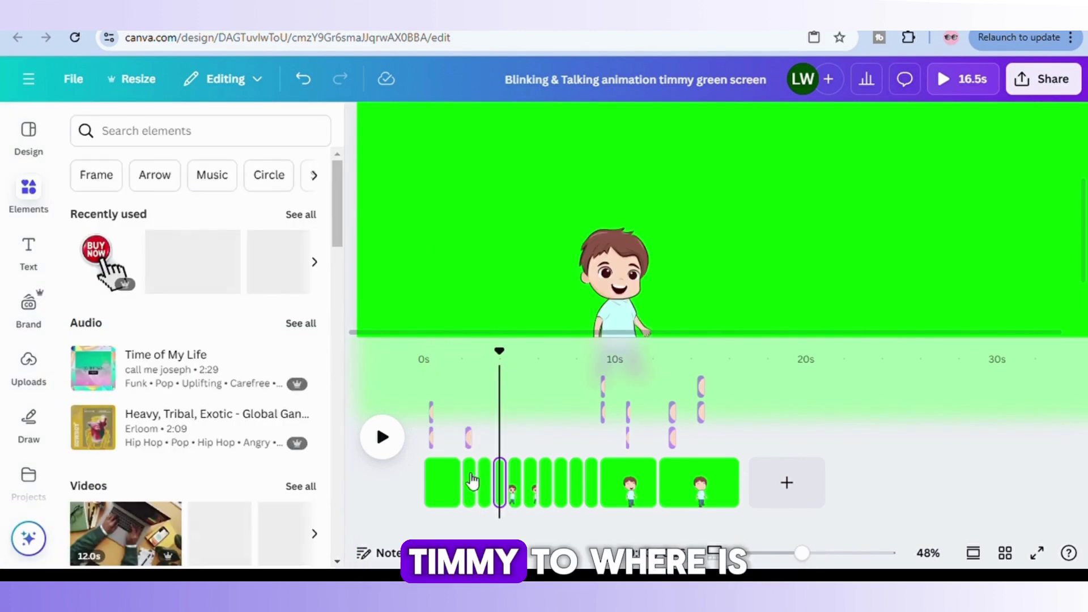
click(471, 438)
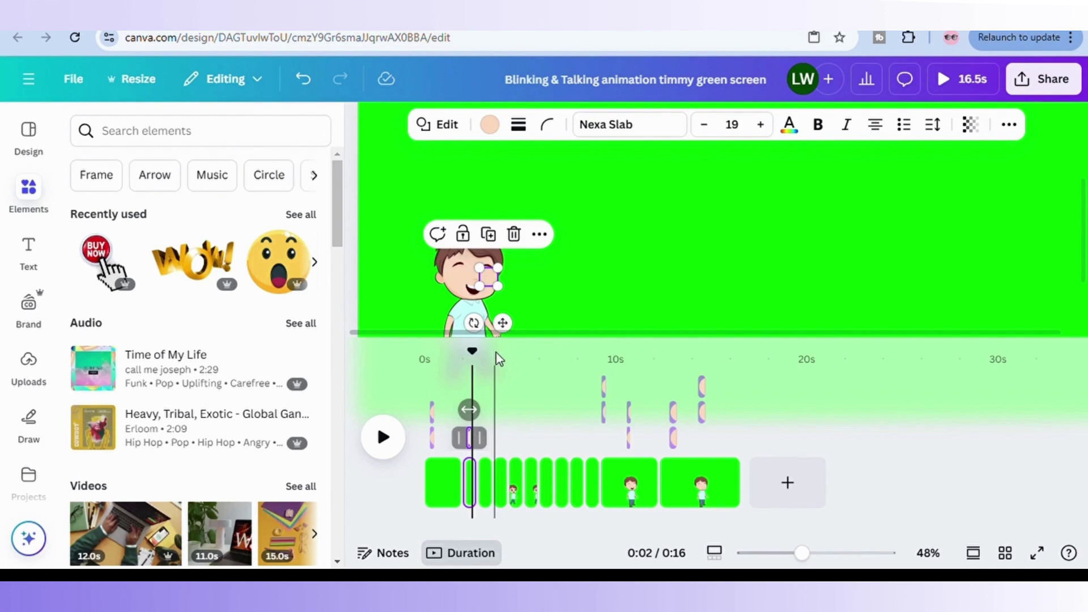
click(464, 286)
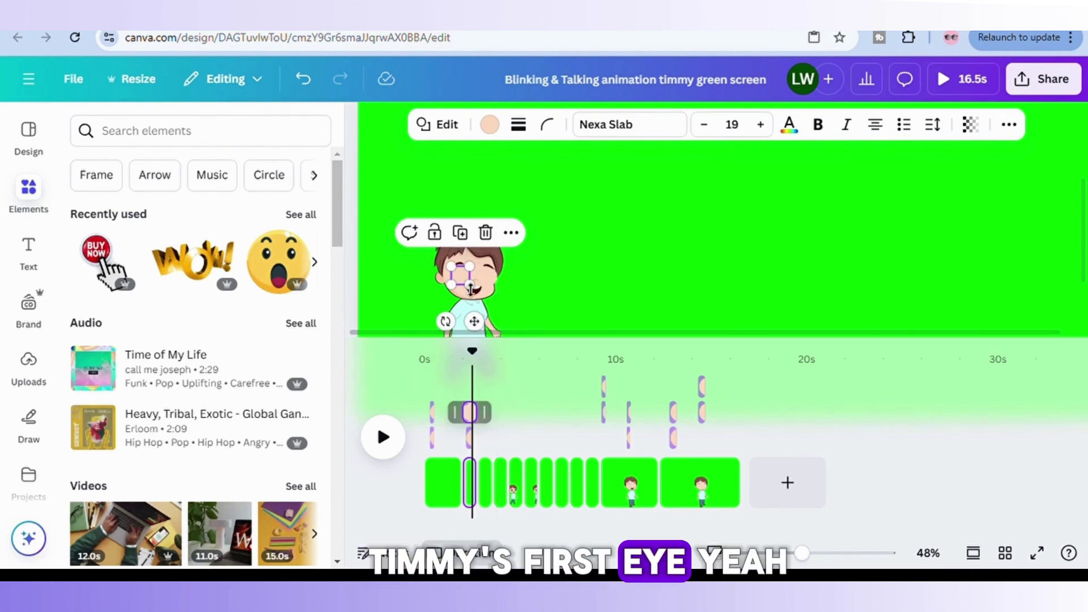
drag(491, 418, 472, 406)
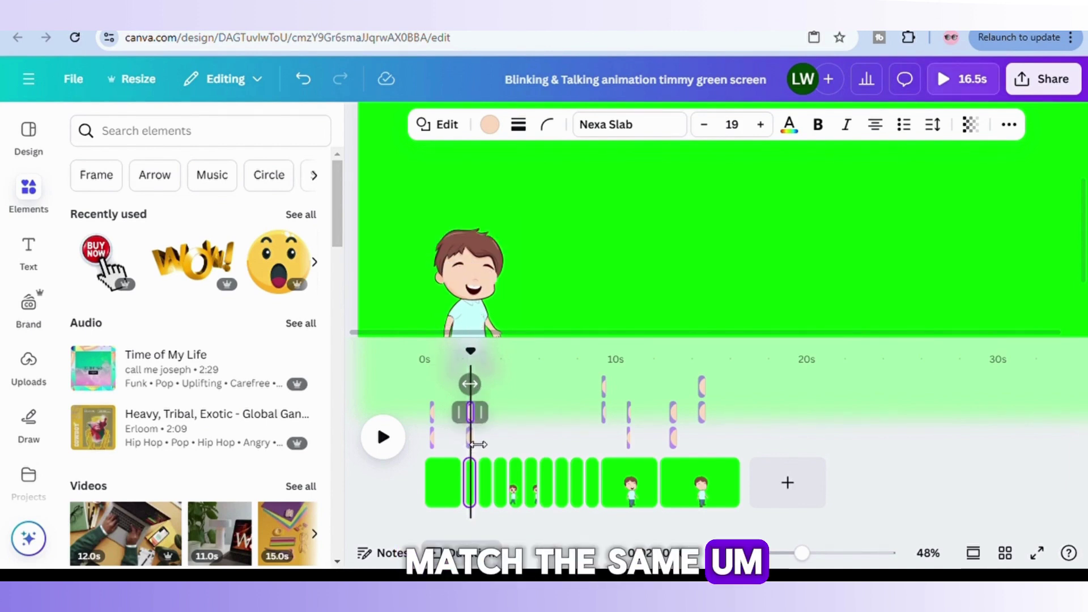
Move the eye circle clip to the lower layer row and preview the video from the start.
drag(471, 365, 461, 366)
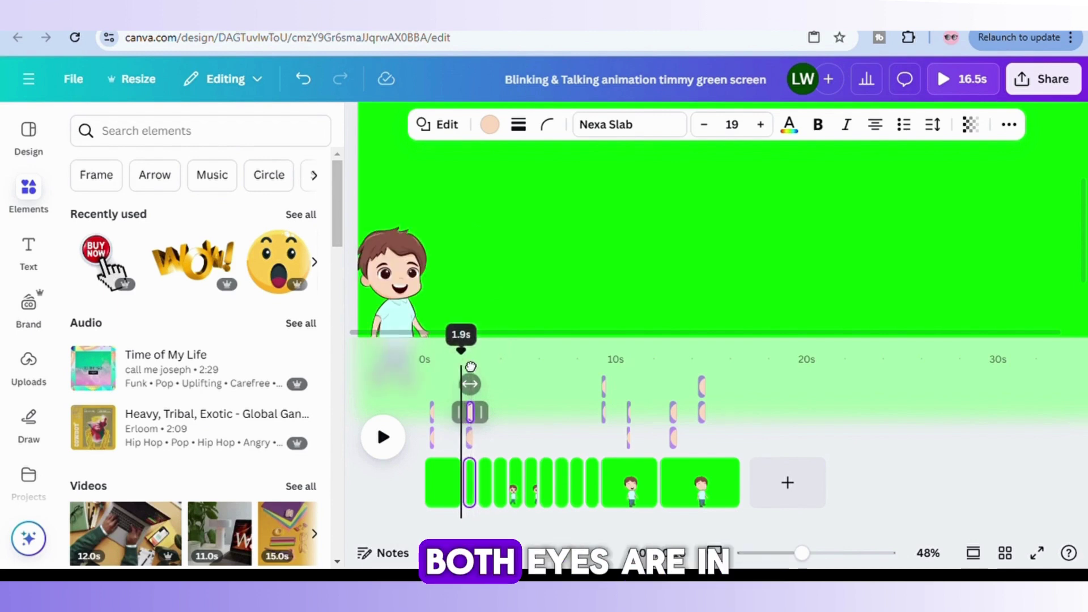
click(469, 366)
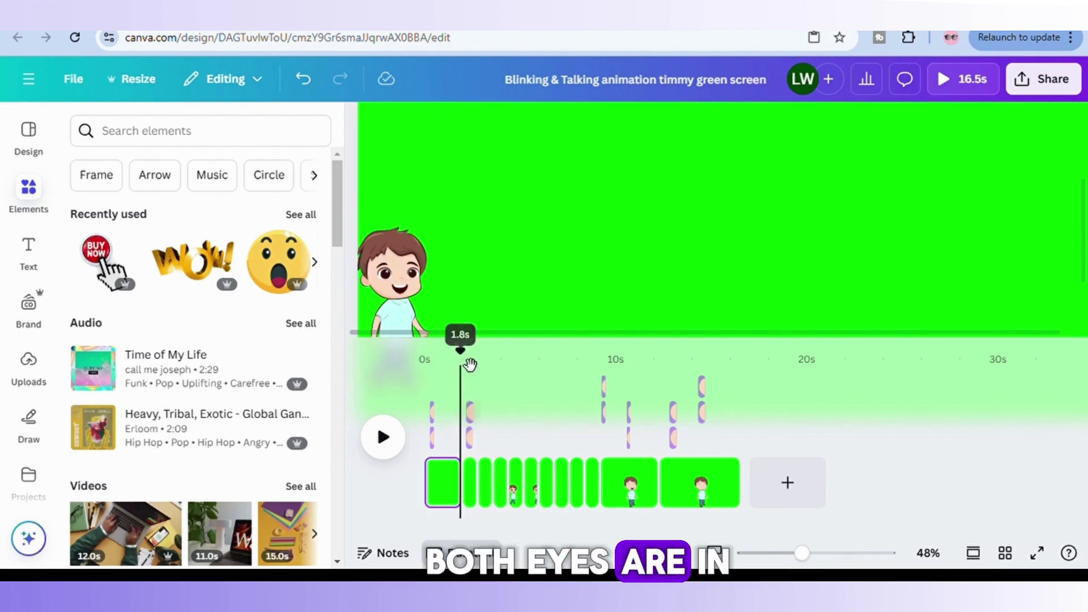
click(480, 422)
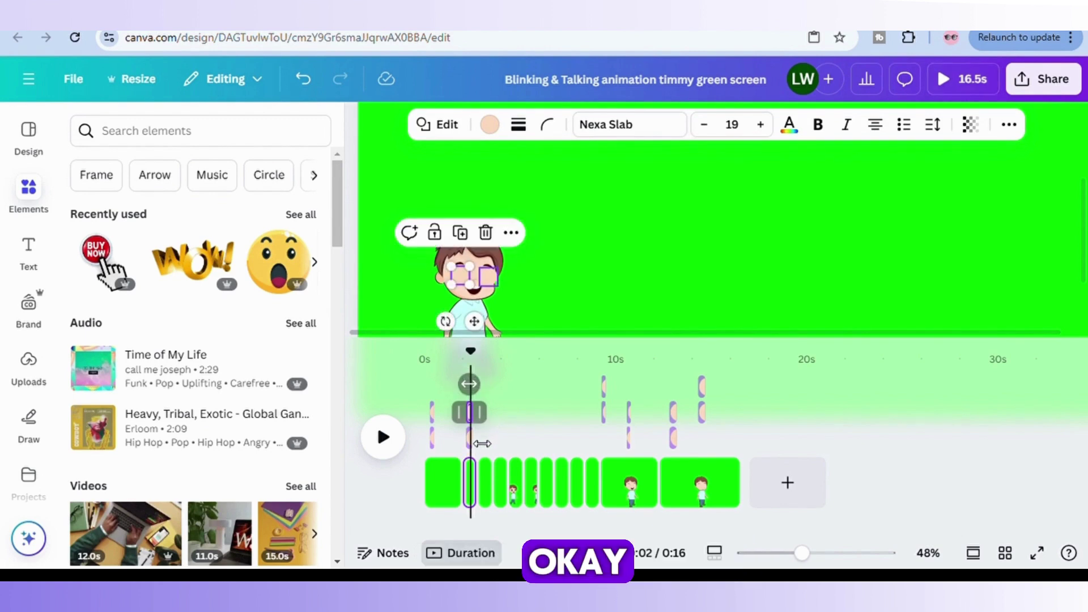
click(482, 444)
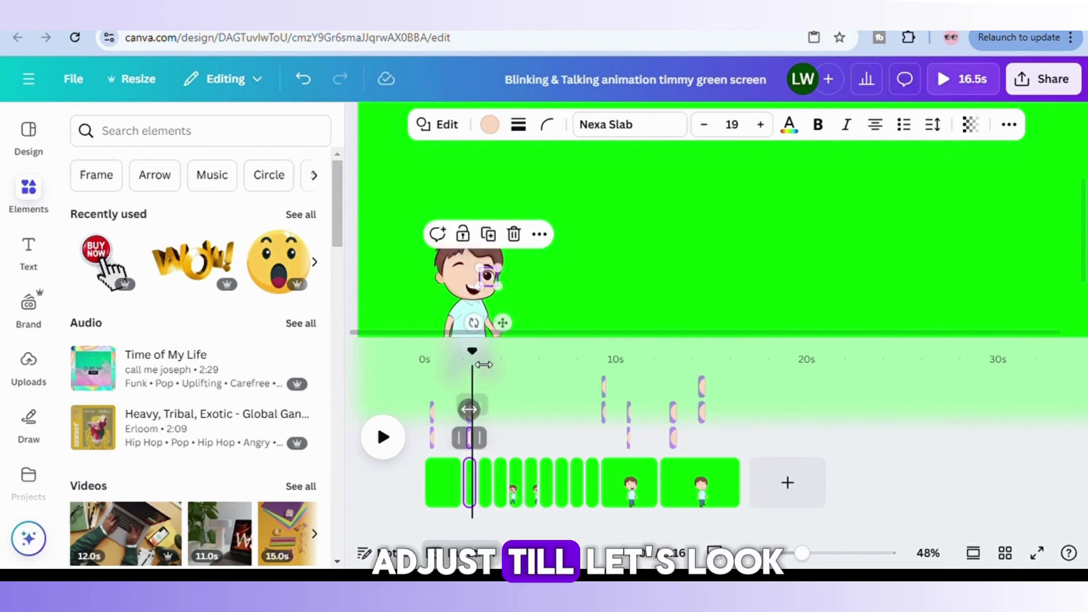
click(452, 374)
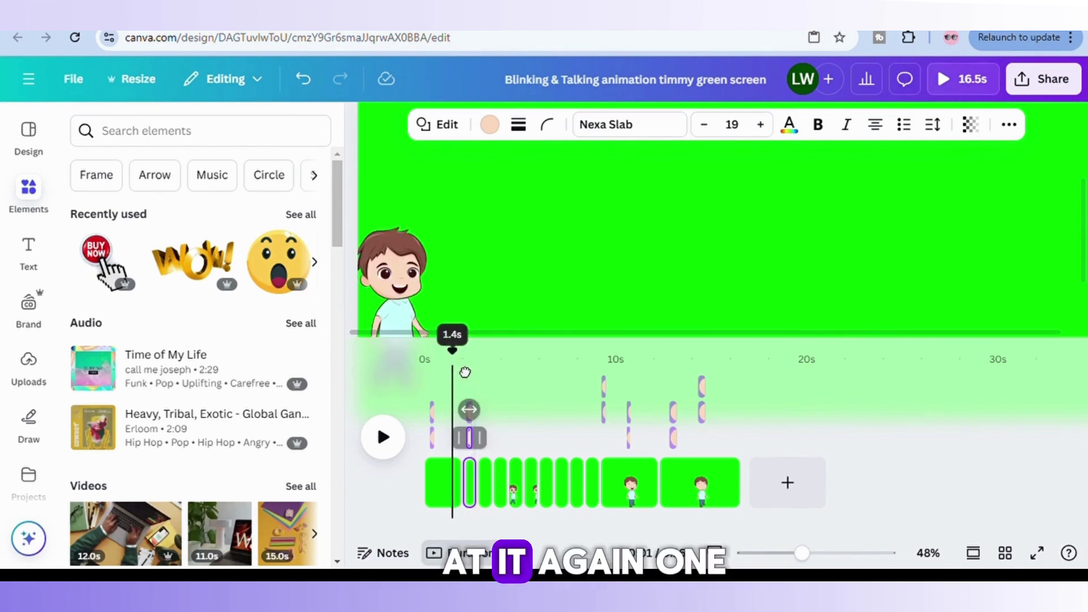
click(528, 375)
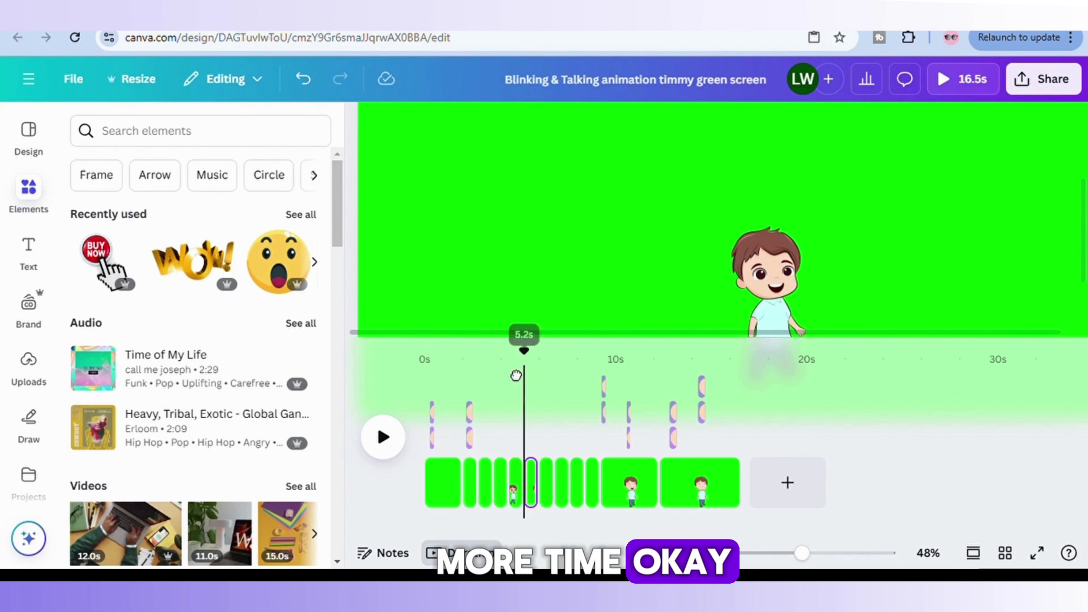
drag(516, 376, 454, 375)
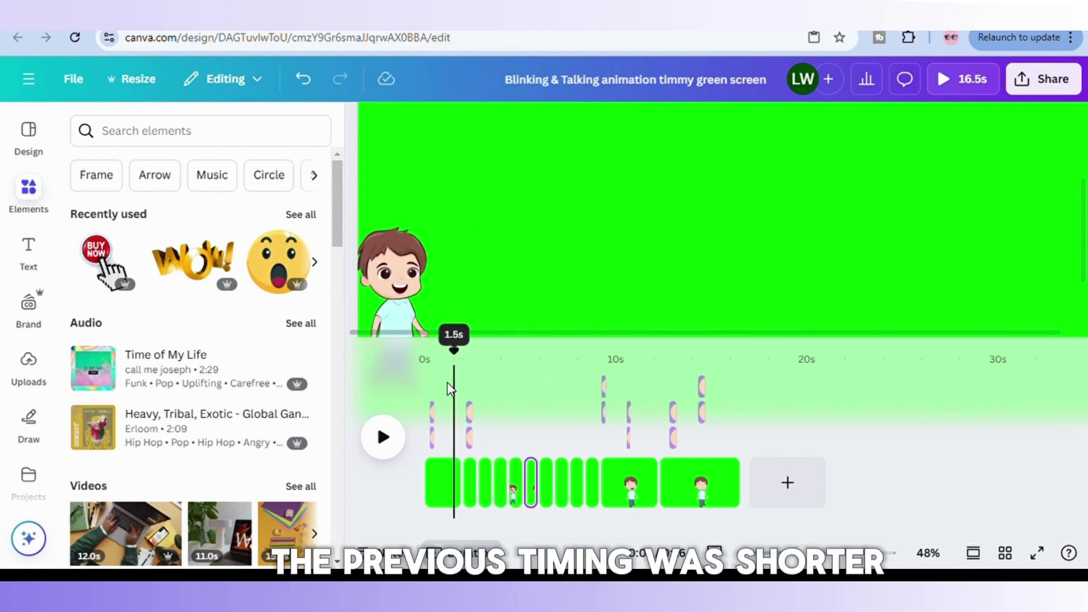
click(383, 439)
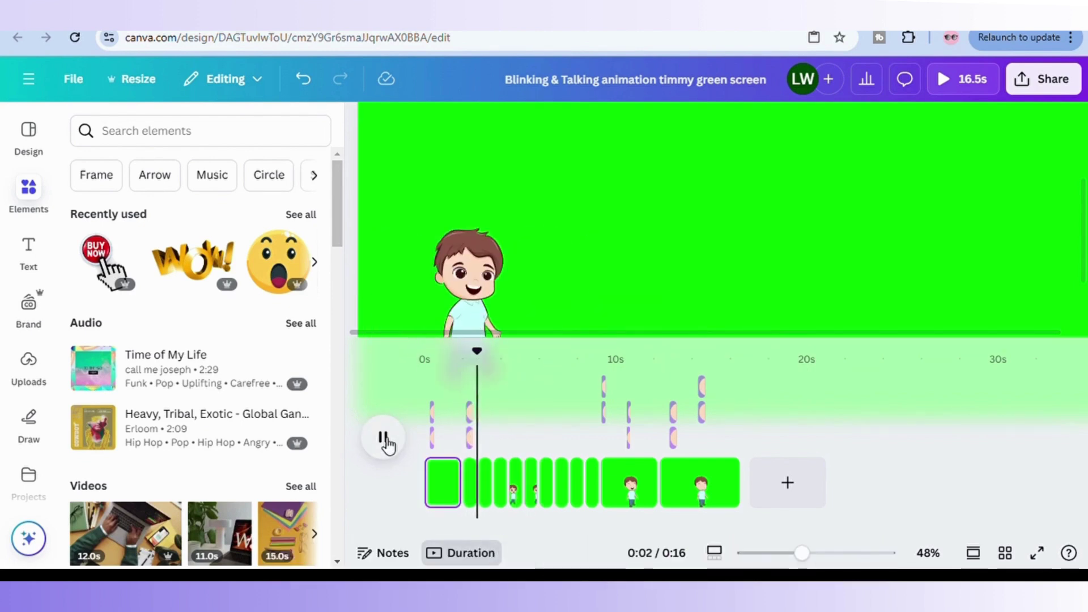
click(385, 440)
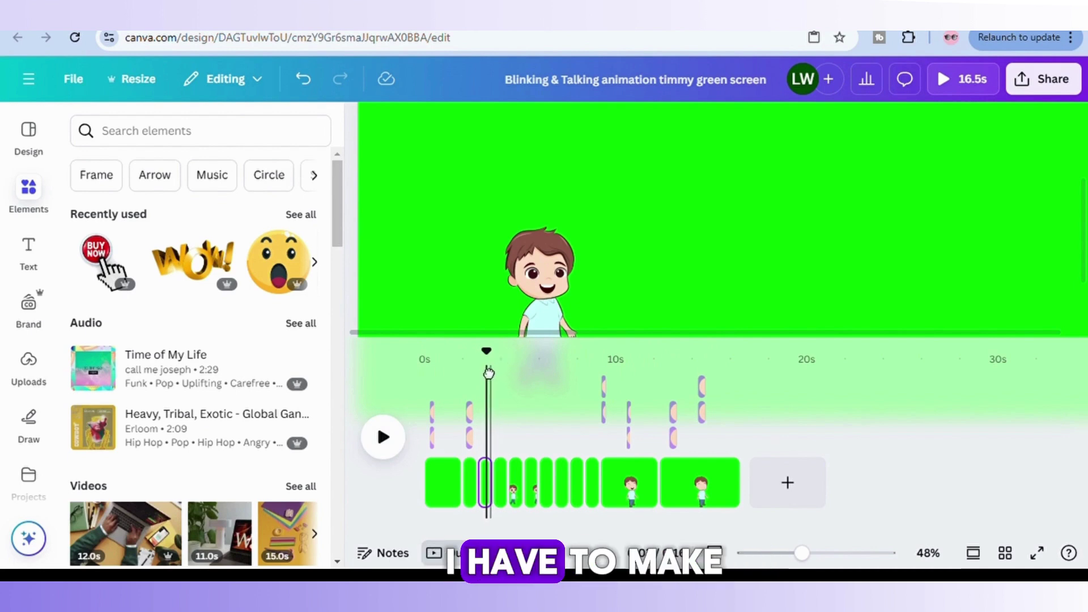
drag(489, 373, 454, 372)
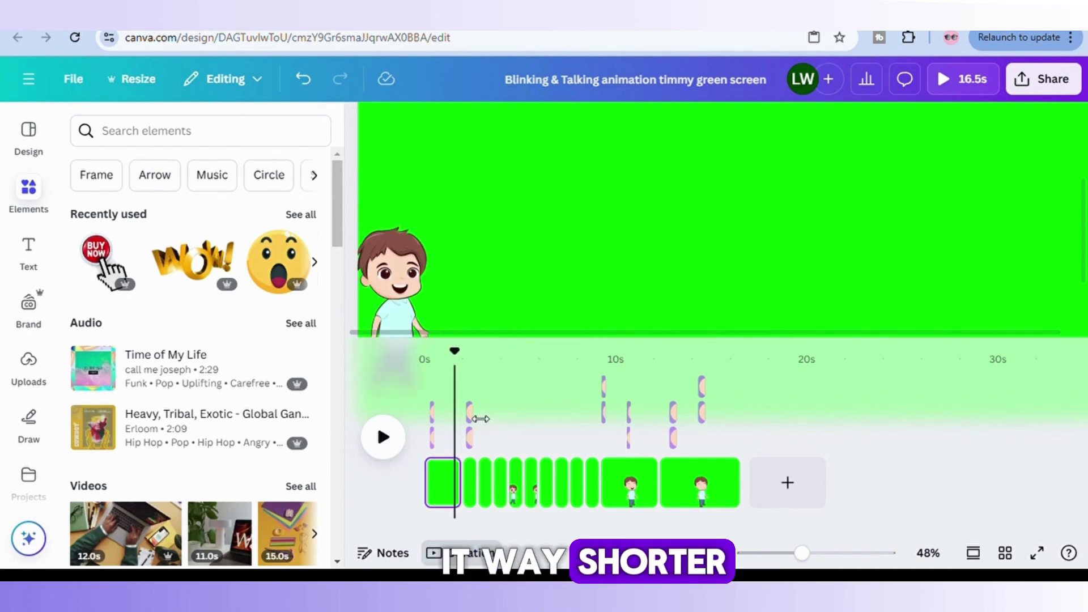
Trim the eye circle to a 0.2s blink and review the other eye circle around 2.0–2.4s.
click(482, 419)
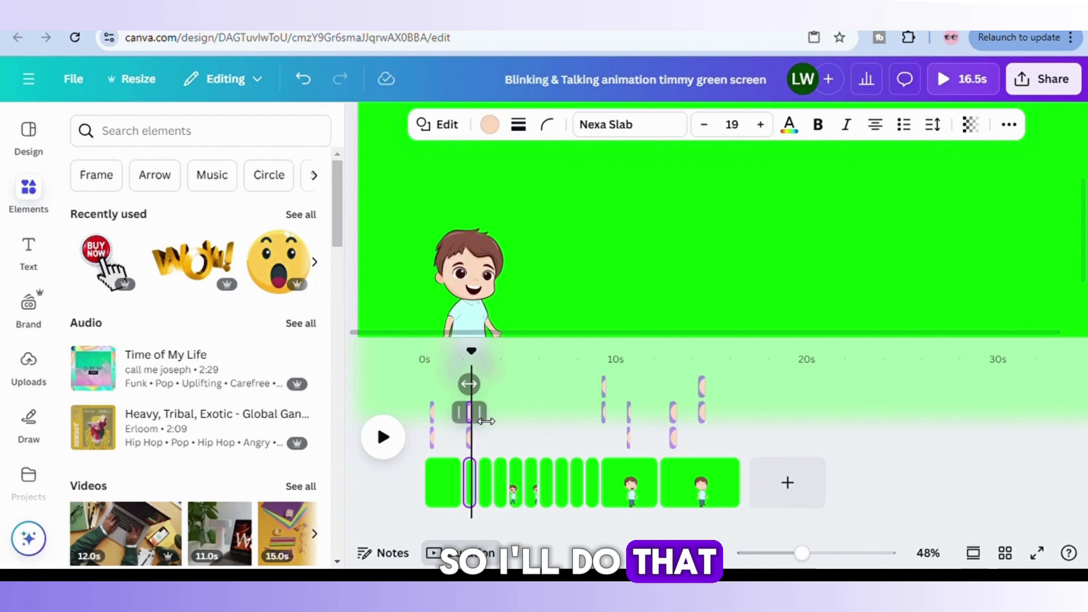
drag(488, 419, 483, 422)
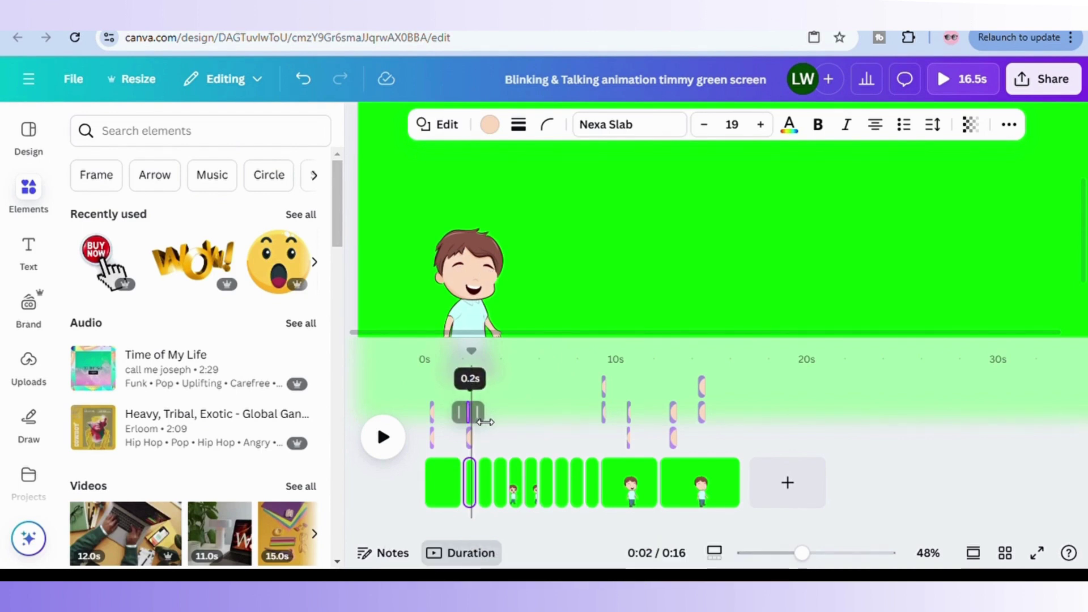
drag(486, 422, 488, 423)
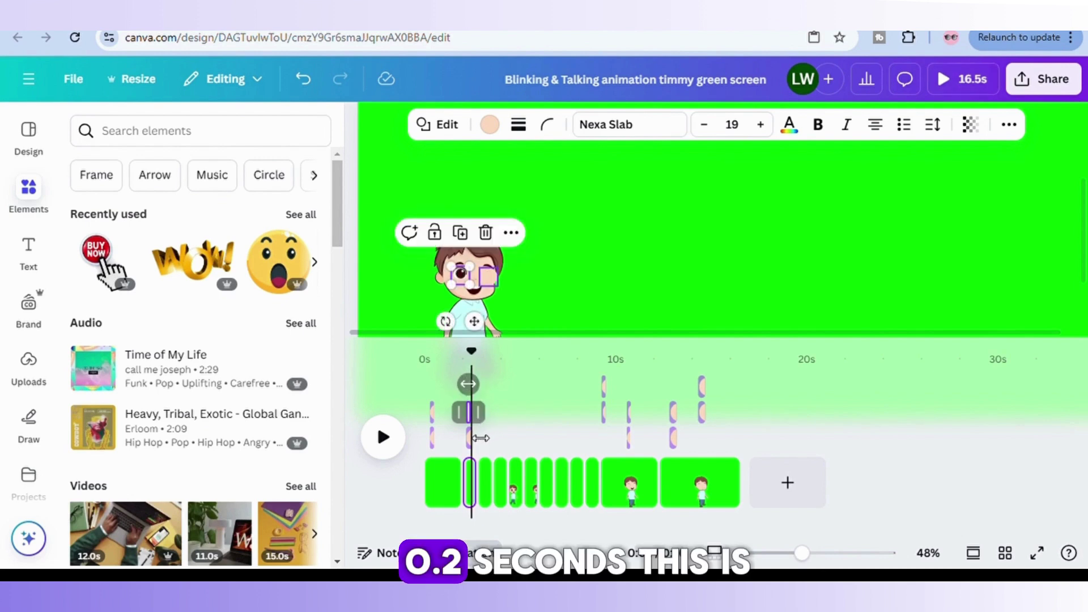
click(481, 438)
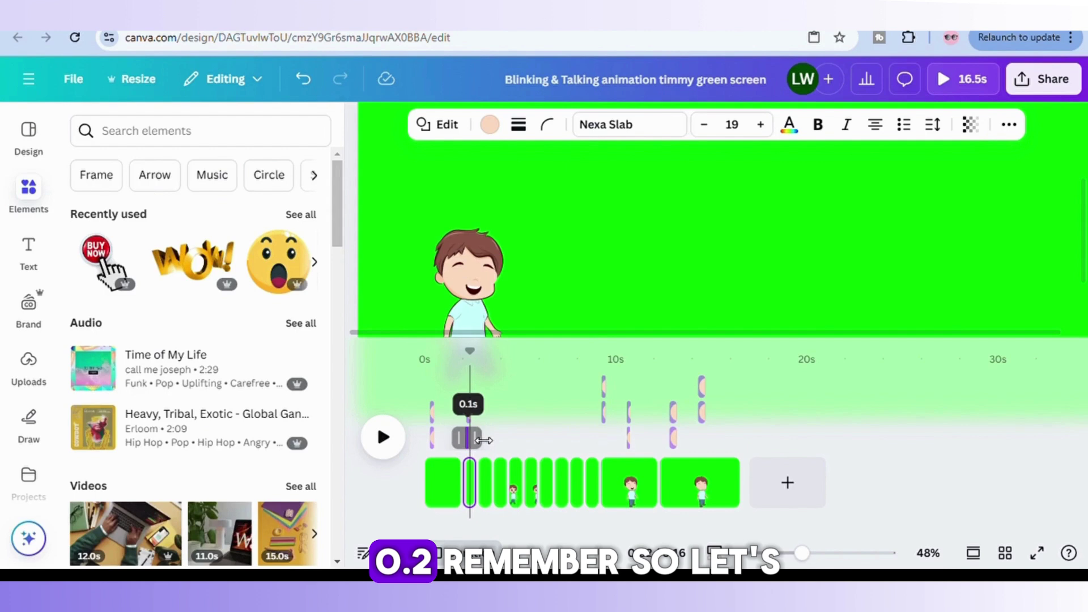
click(469, 438)
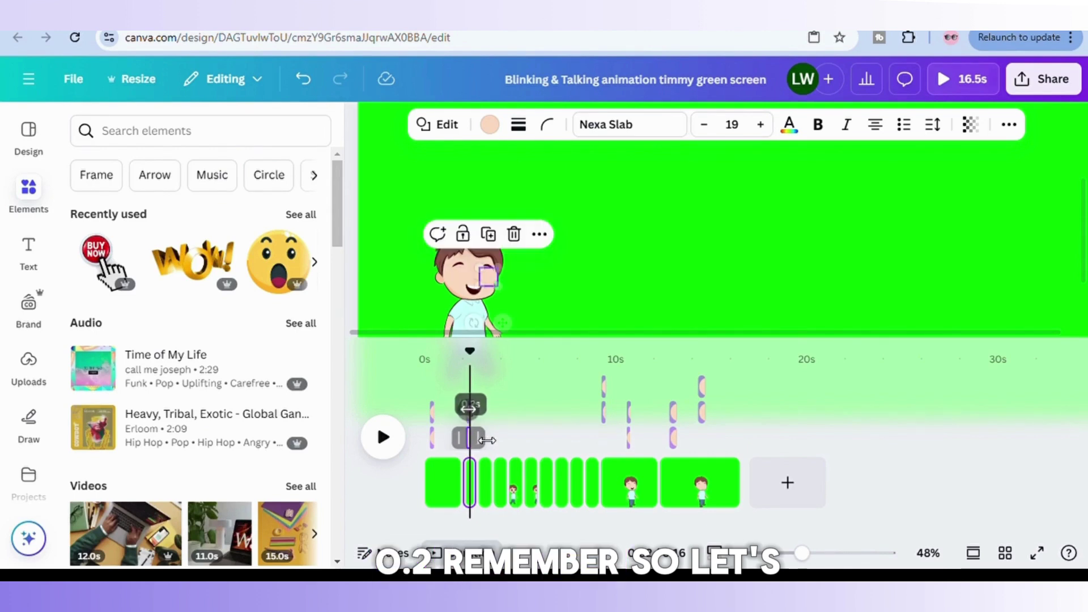
click(522, 369)
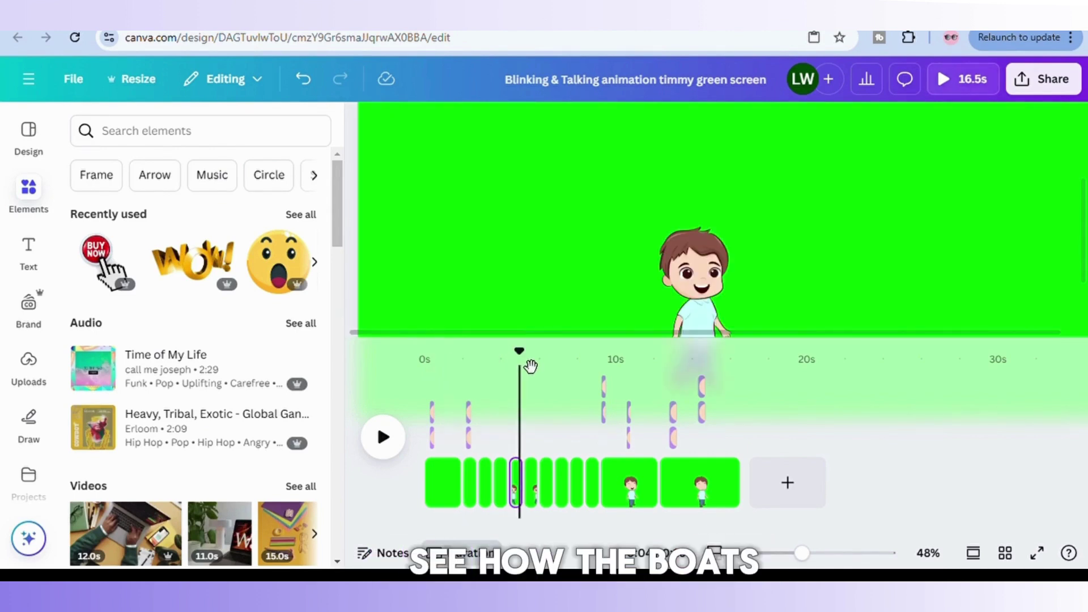
drag(531, 366, 464, 369)
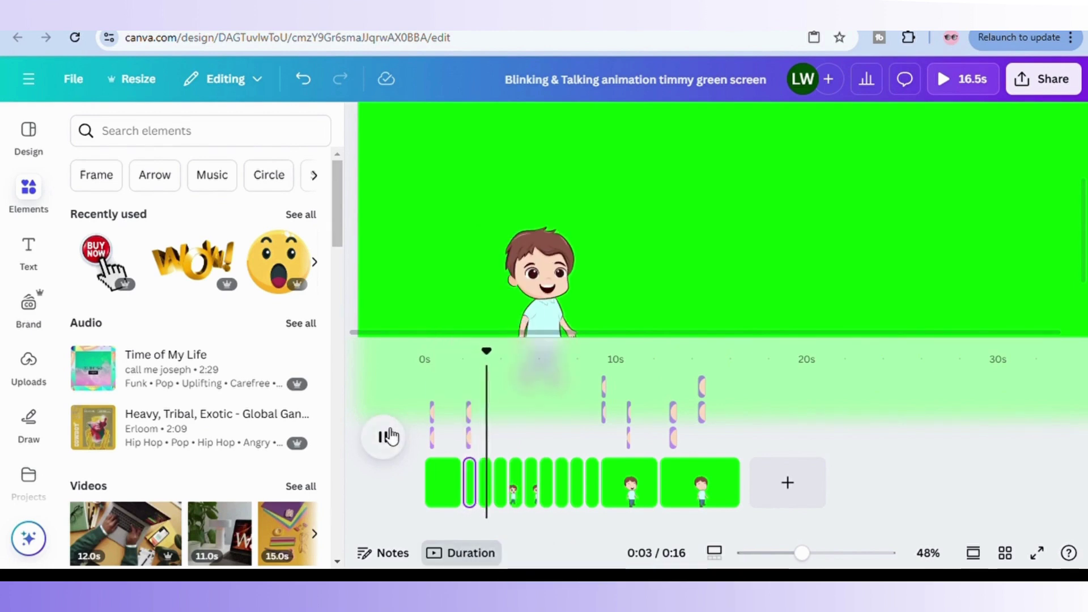
drag(511, 367, 465, 377)
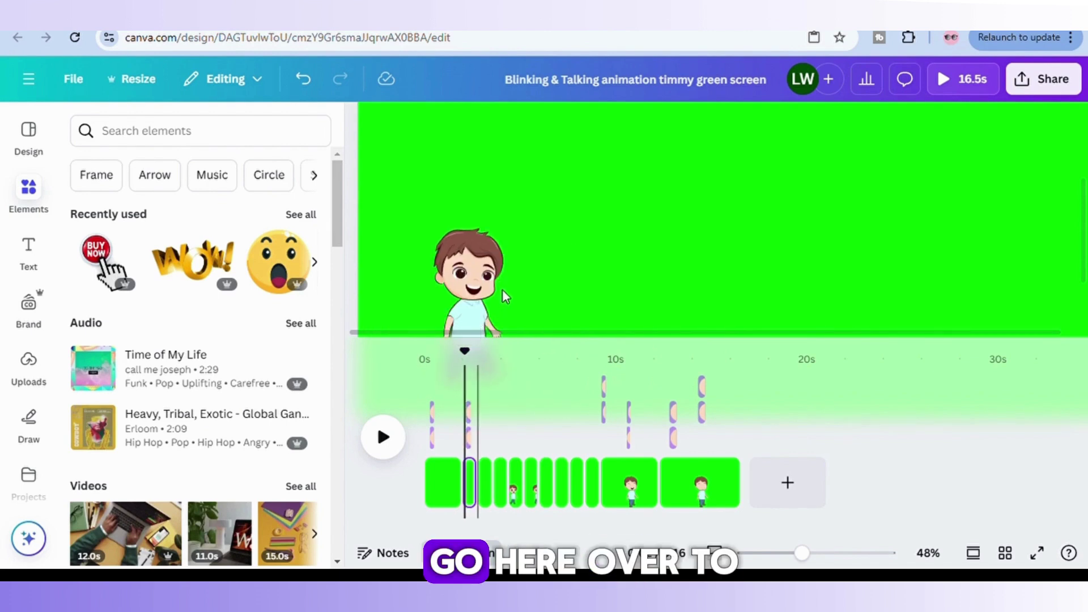
Move the eye circle's clip down one layer row on the timeline.
click(493, 275)
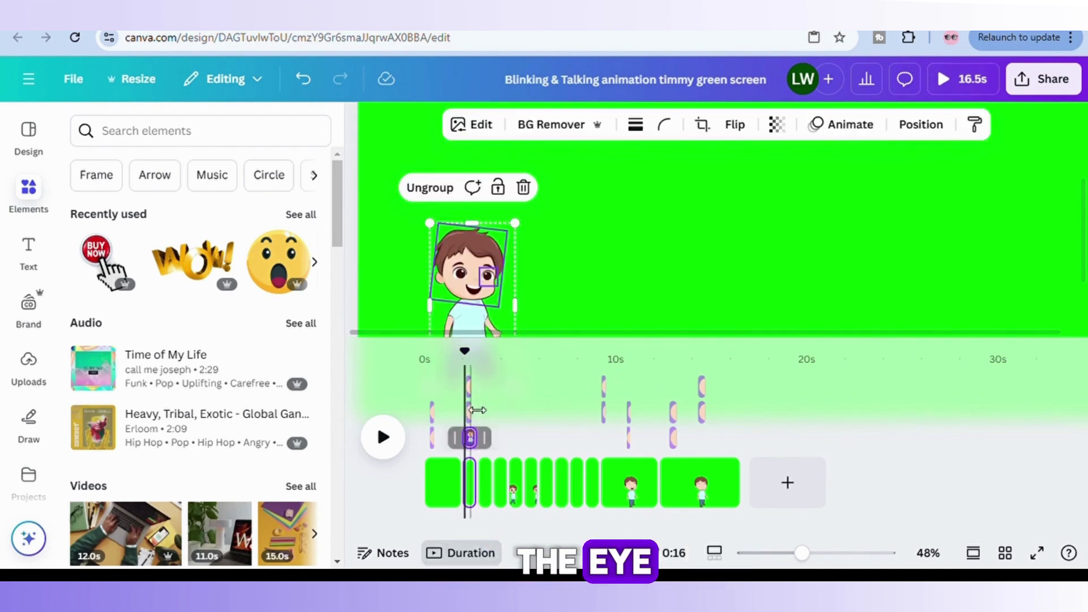
click(479, 385)
drag(479, 385, 479, 417)
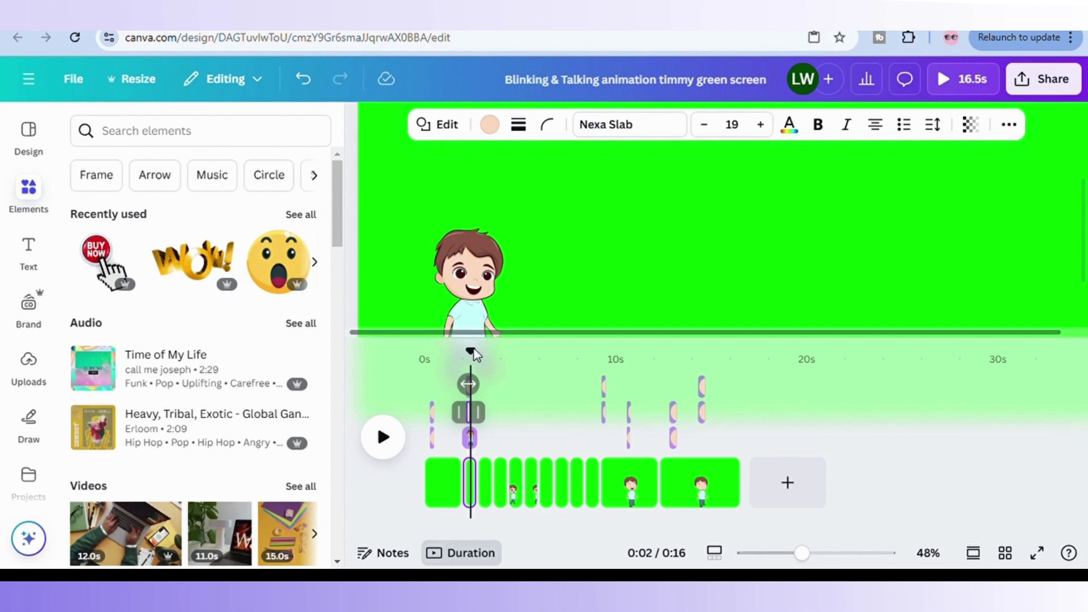
At the closed-eye frame, resize the skin-coloured eye circle to 43×43.
drag(478, 359, 480, 362)
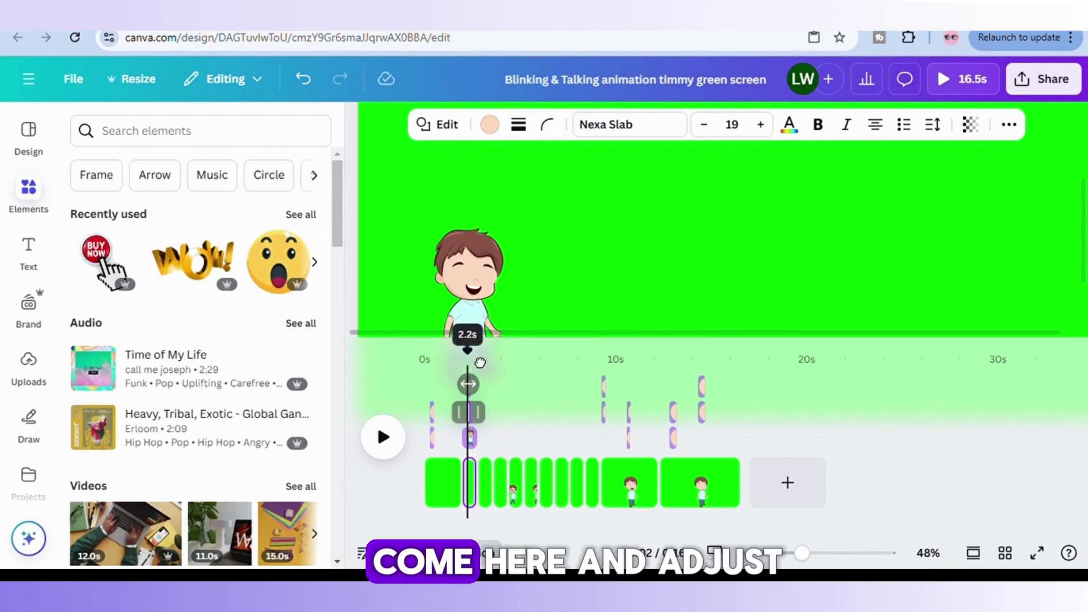
click(493, 278)
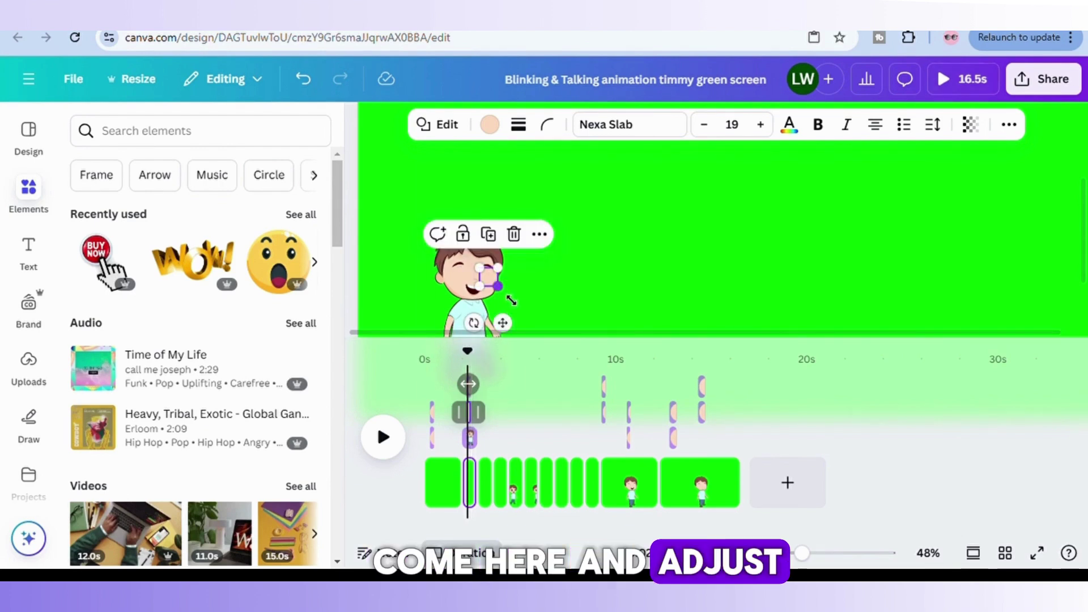
drag(513, 294, 502, 299)
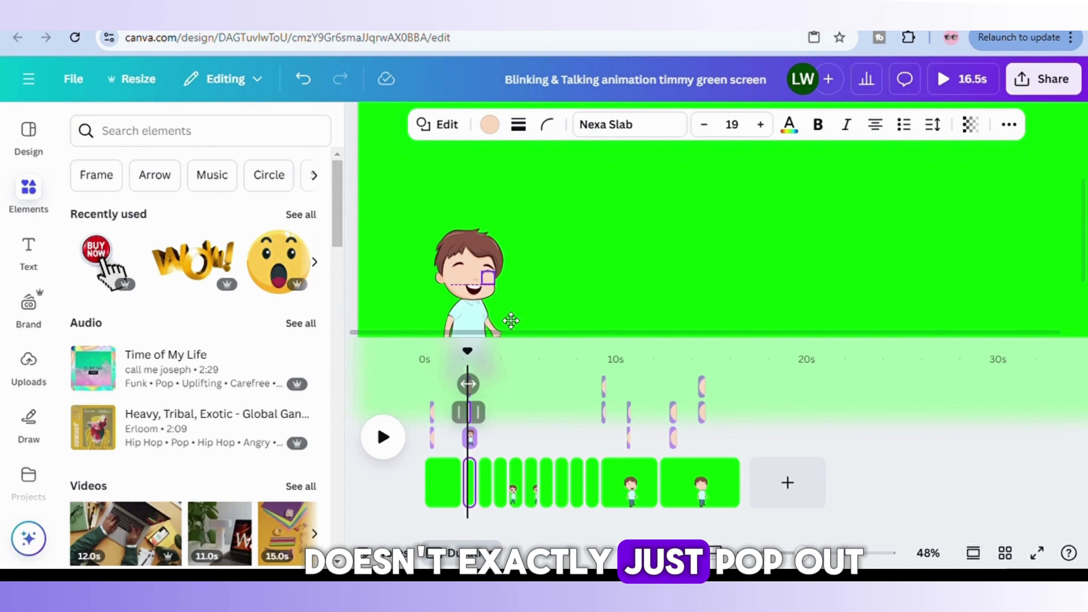
click(539, 314)
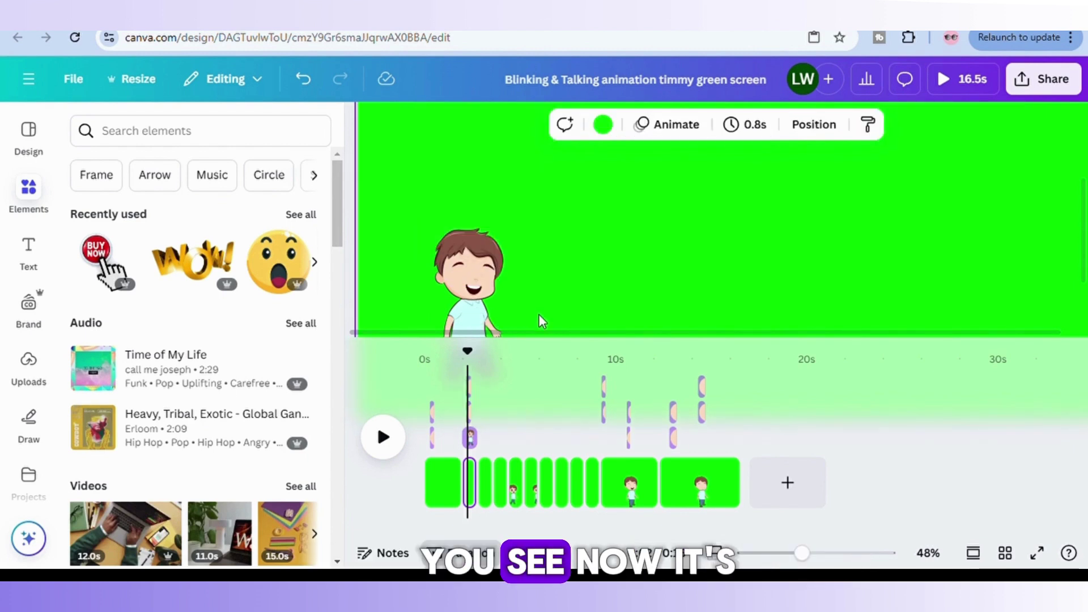
drag(468, 353, 461, 352)
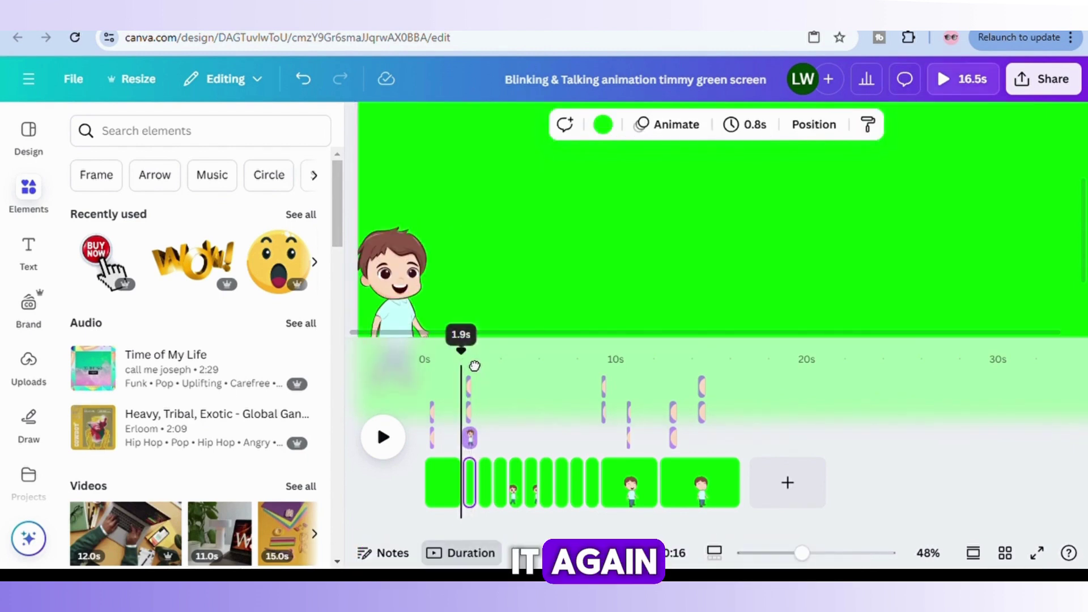
click(383, 437)
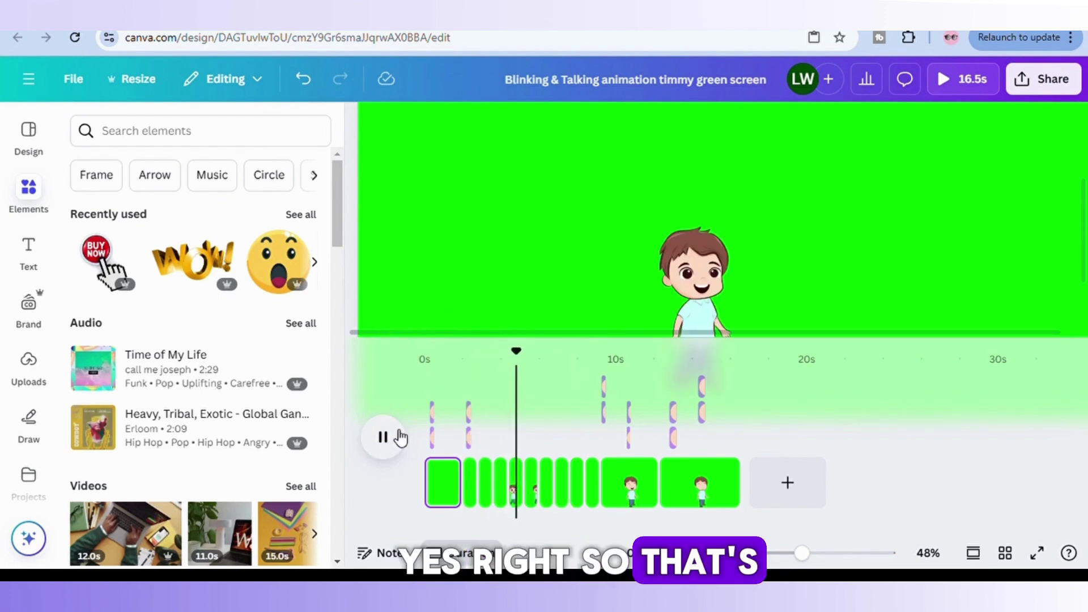
click(402, 438)
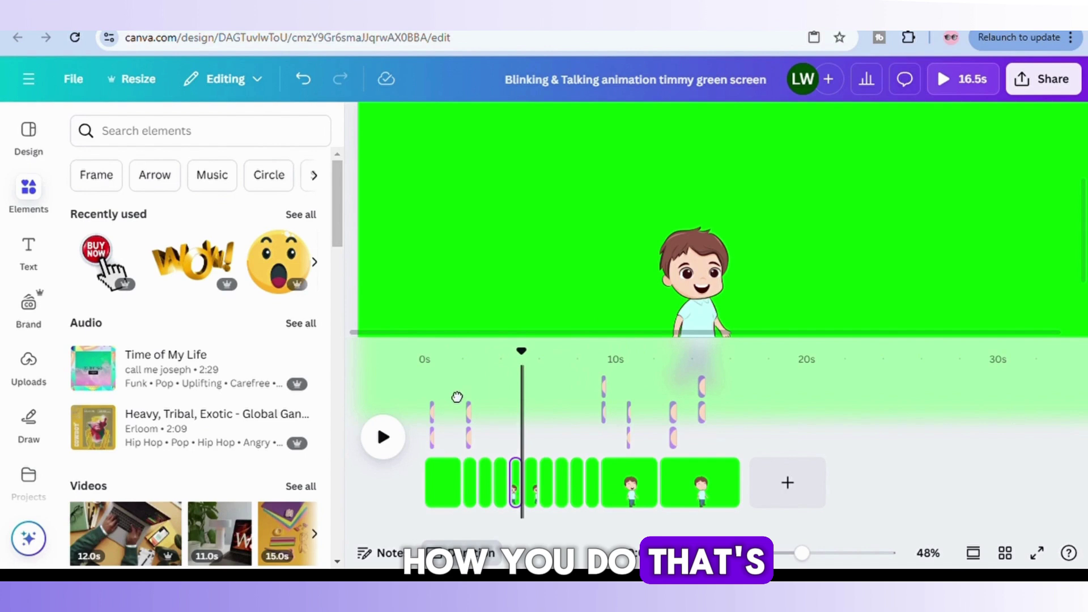
drag(532, 367, 424, 366)
click(391, 454)
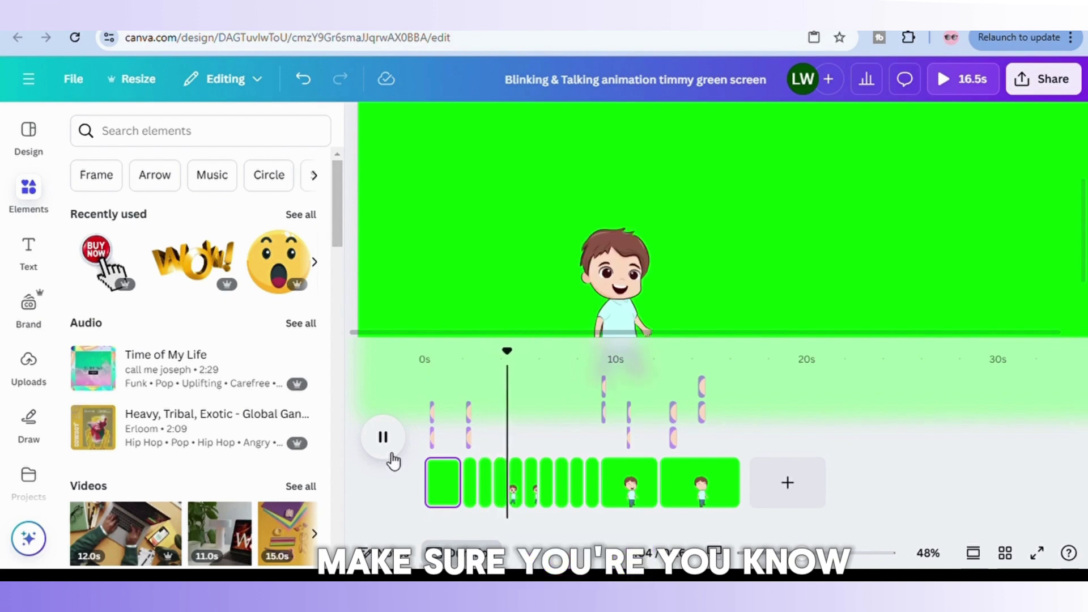
click(391, 448)
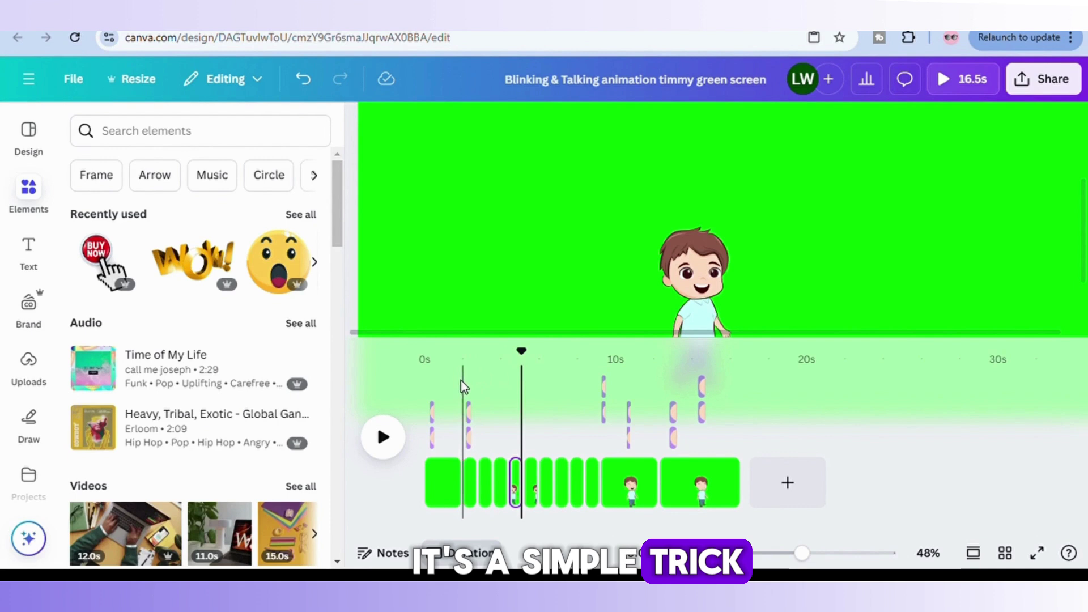
drag(531, 361, 432, 363)
drag(443, 409, 472, 393)
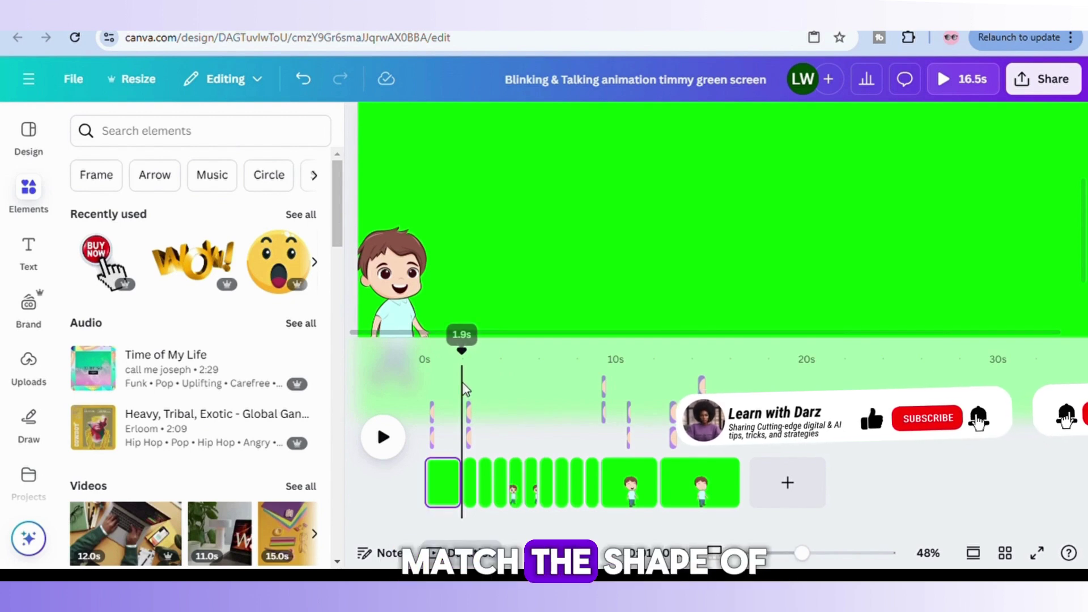
click(397, 292)
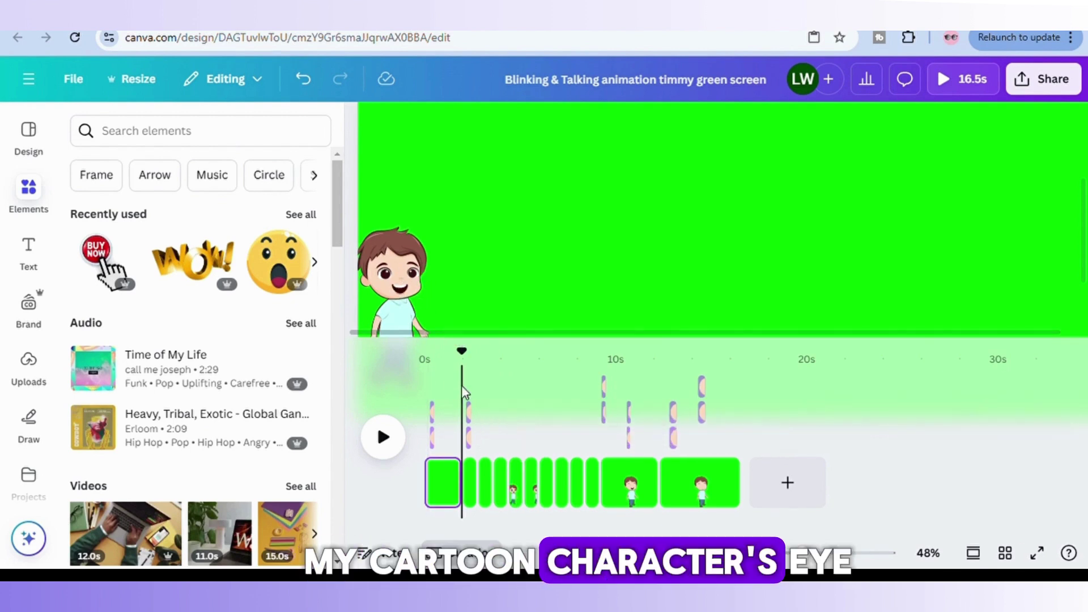
drag(473, 365, 441, 373)
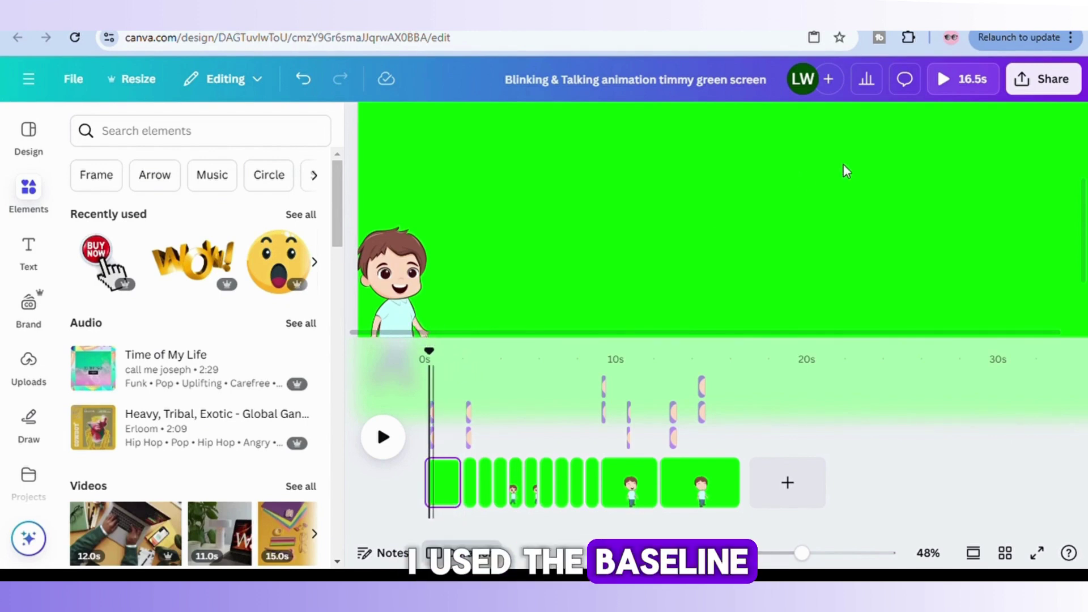
Shift the eye circle's timing layer later to line up with Timmy's blink.
click(390, 283)
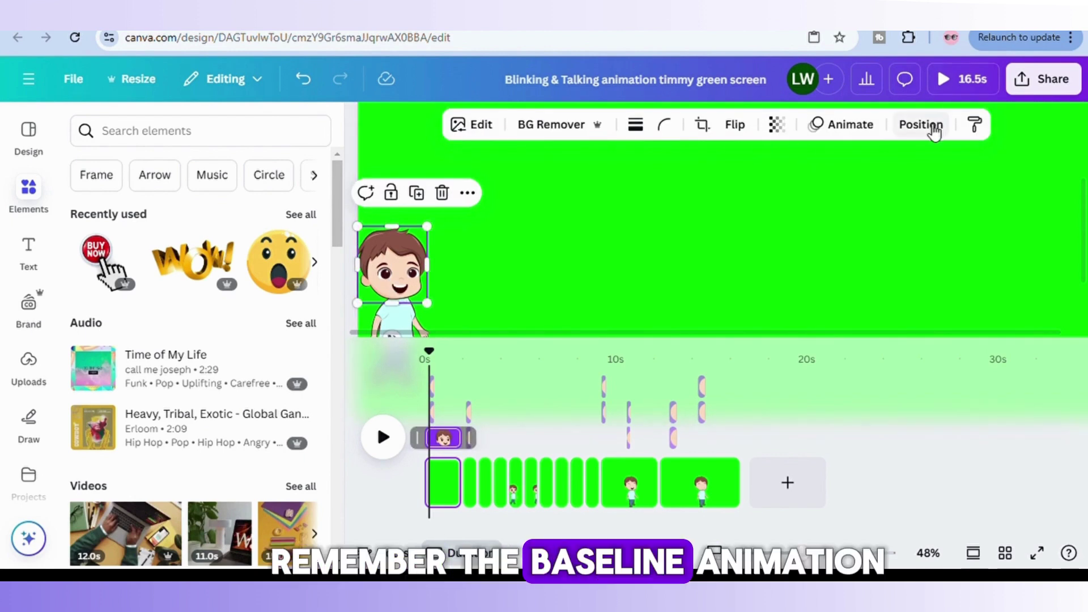
click(435, 390)
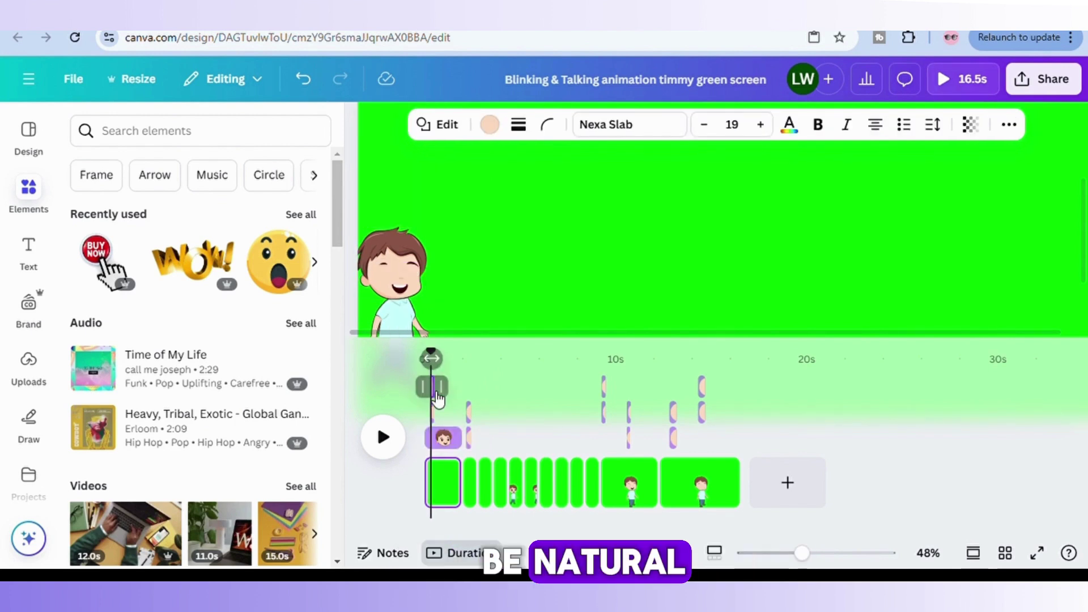
drag(437, 398, 479, 423)
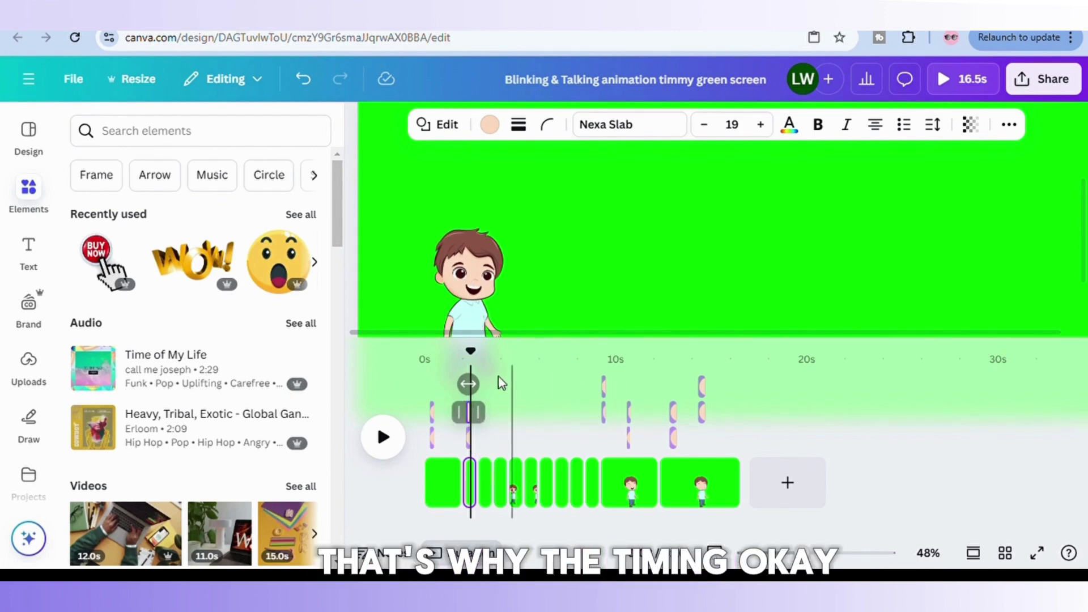
Play the video from 8.5s to check the blink before the 10s close-up.
click(522, 363)
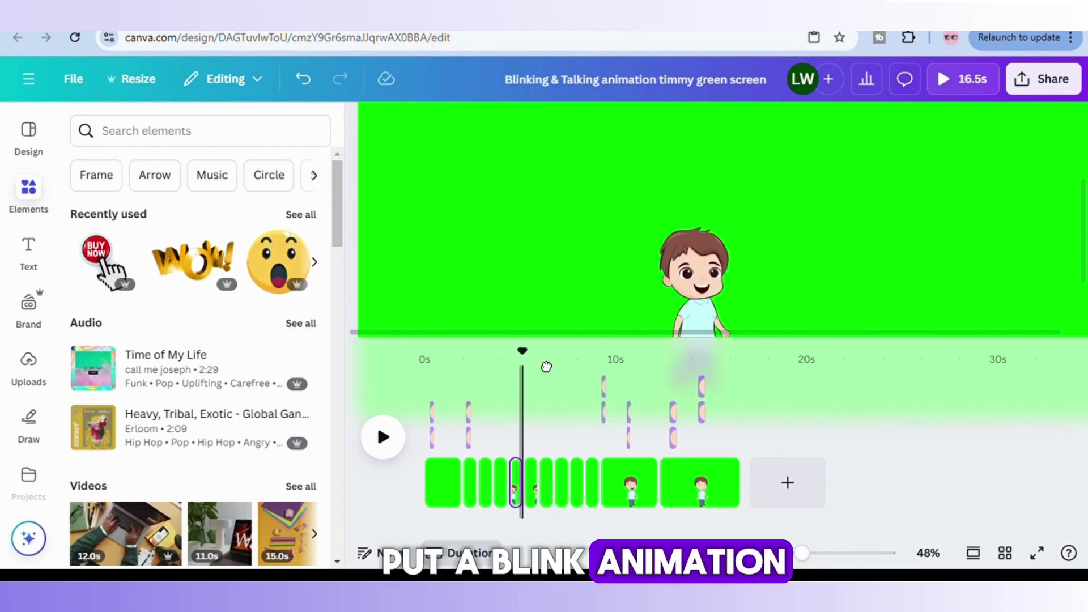
click(605, 367)
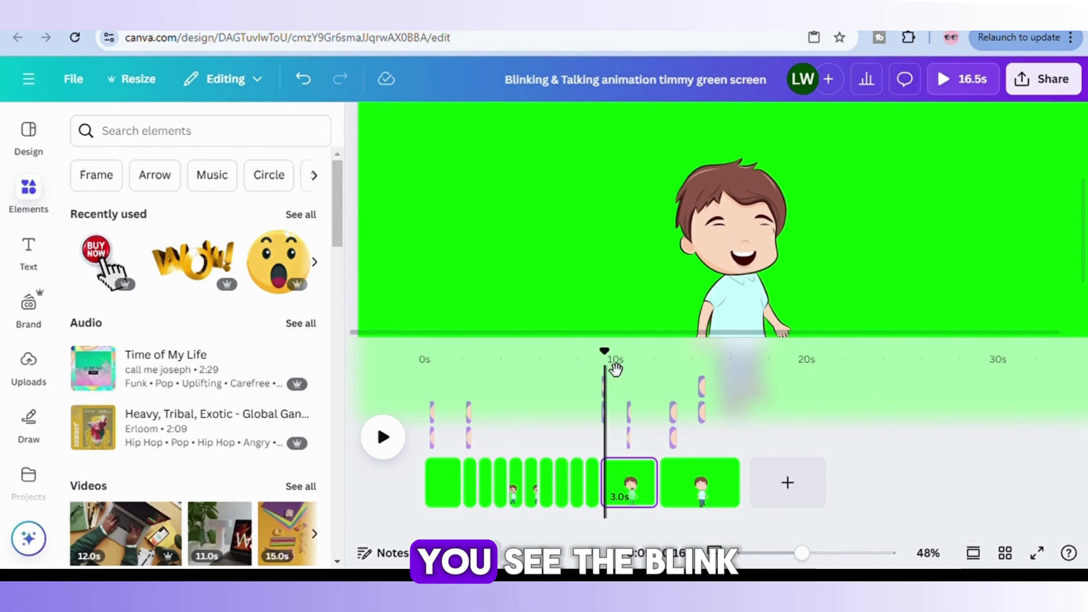
drag(626, 372, 600, 377)
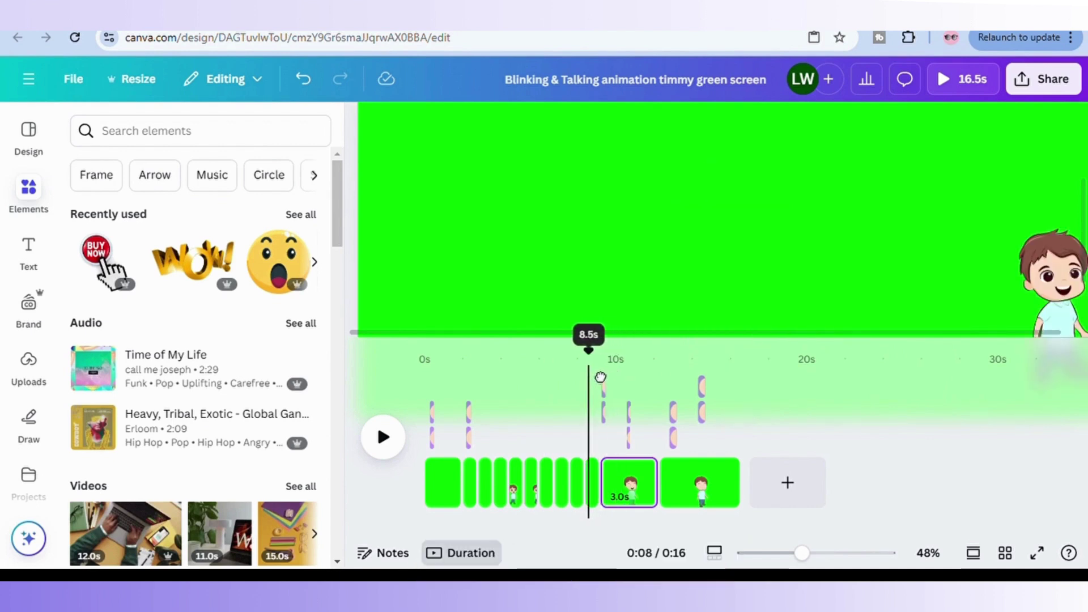
click(383, 437)
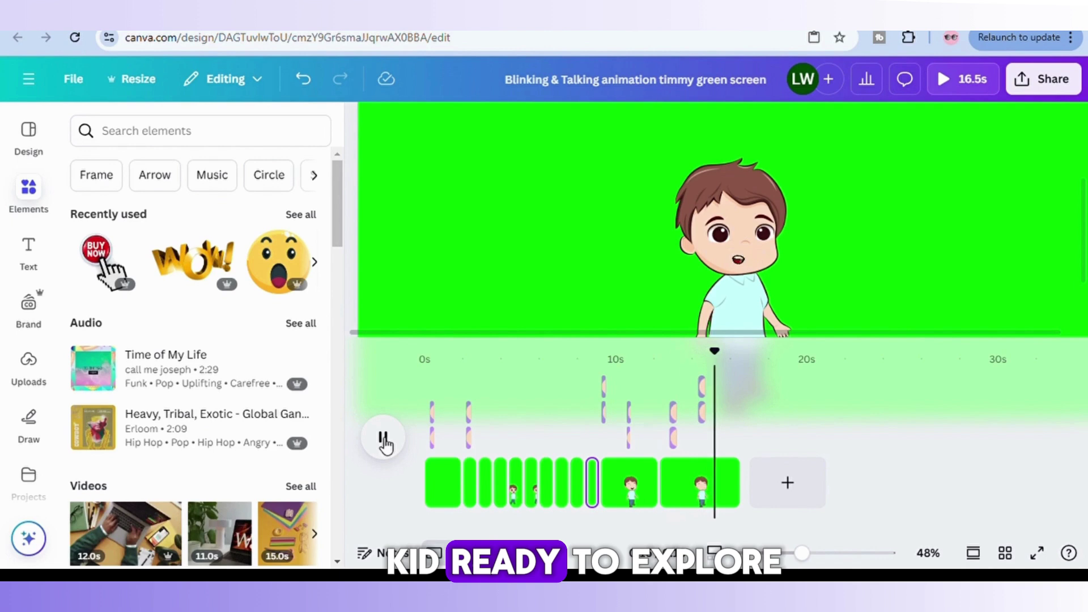
Stop playback and hide the eye element's per-element timing rows on the timeline.
click(384, 445)
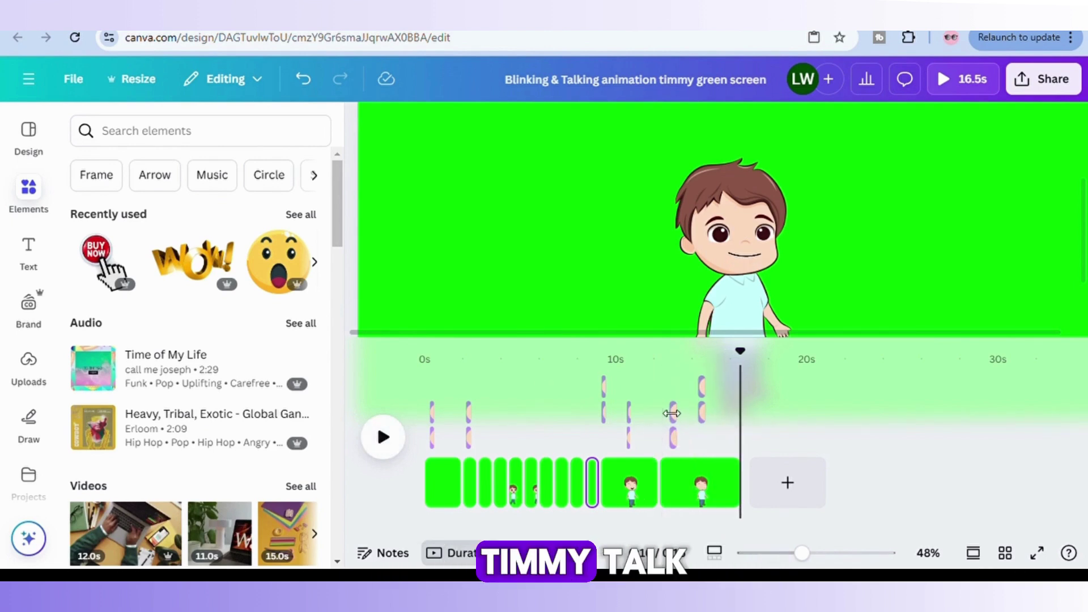
right_click(673, 414)
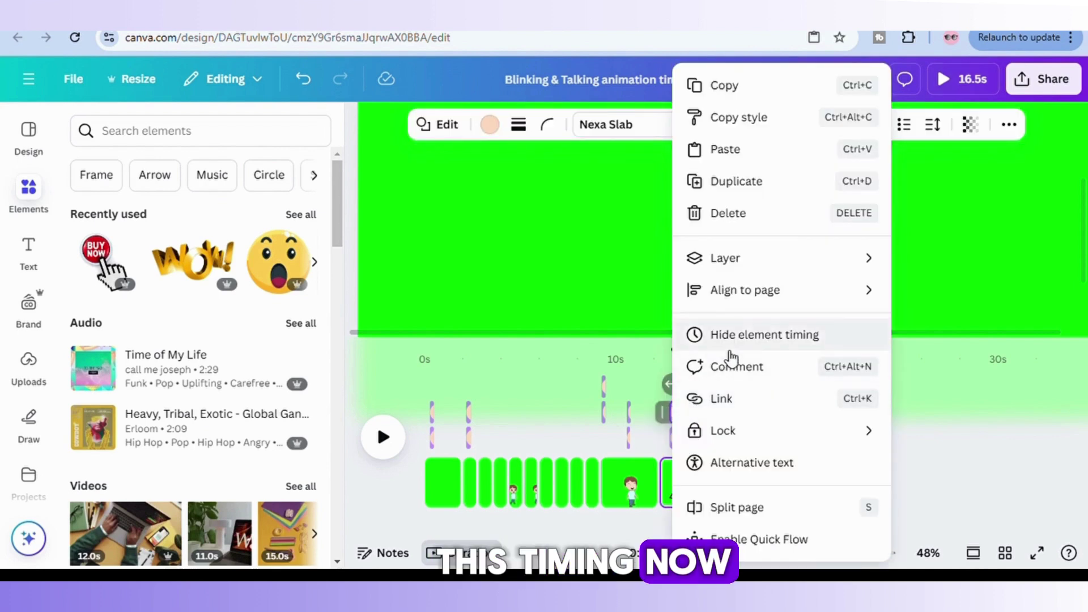
click(758, 335)
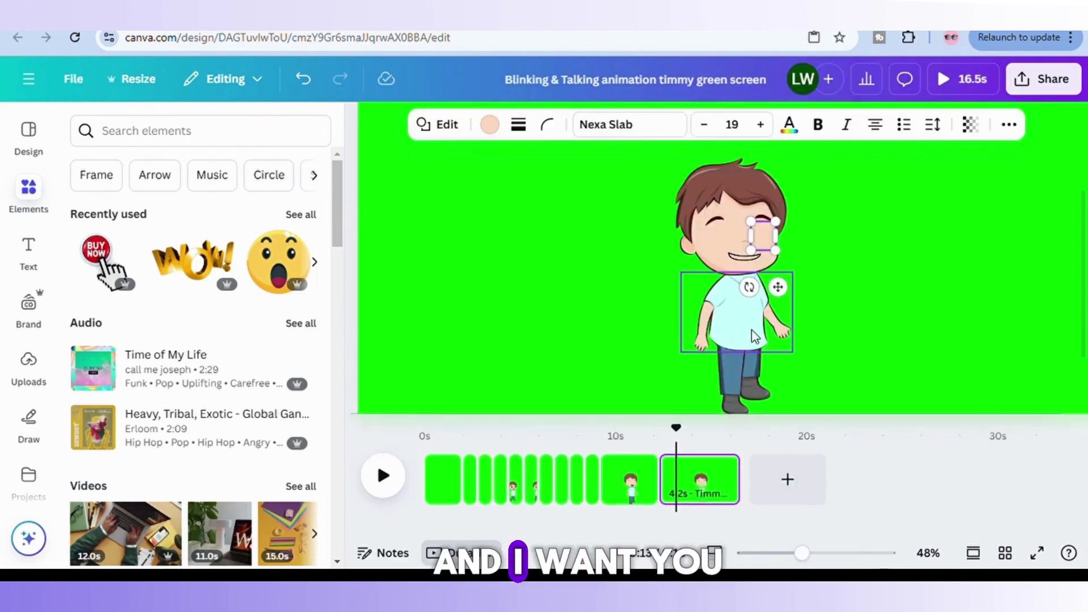
Deselect the eye and select the opening scene to shorten it to 0.7s.
click(826, 265)
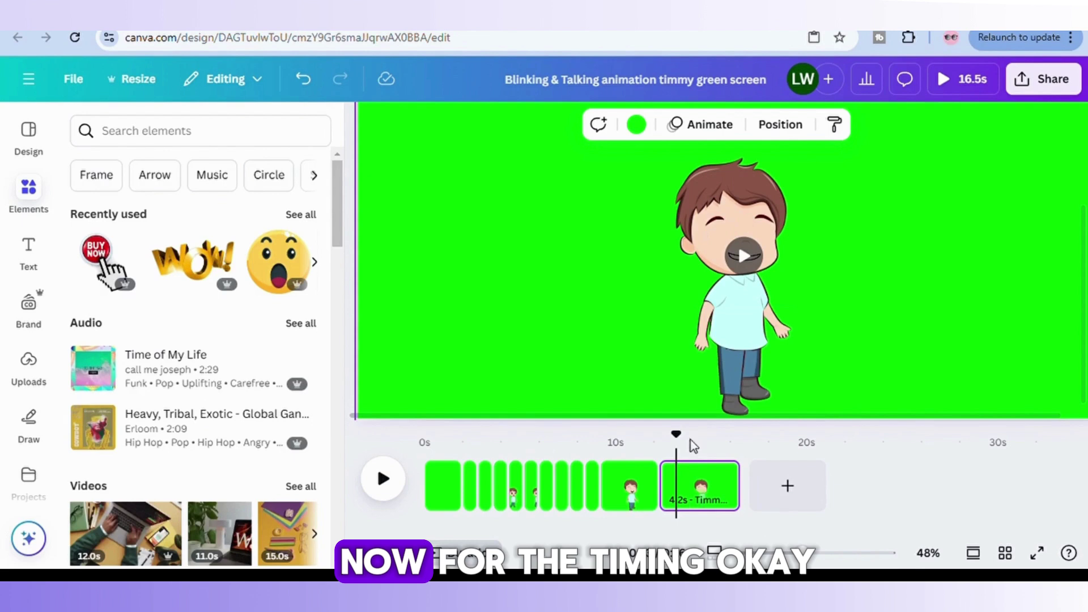
drag(692, 446, 725, 445)
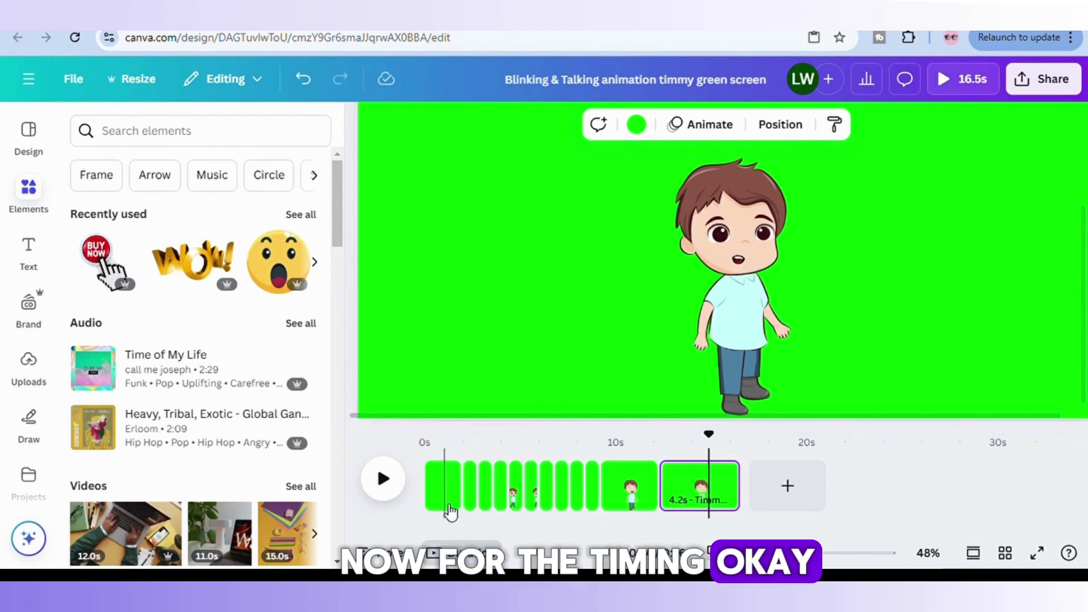
click(445, 499)
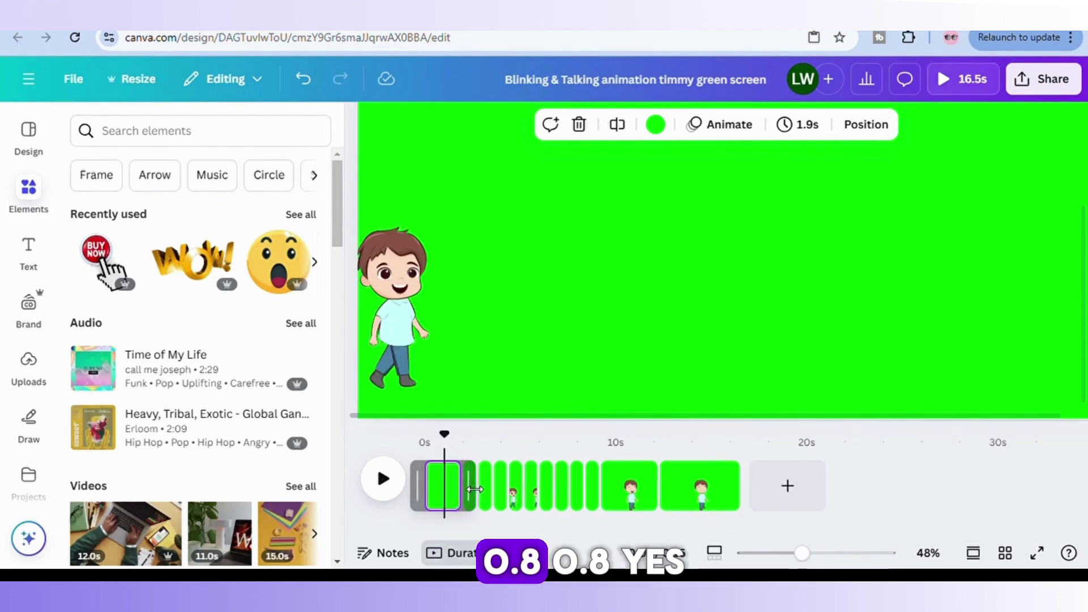